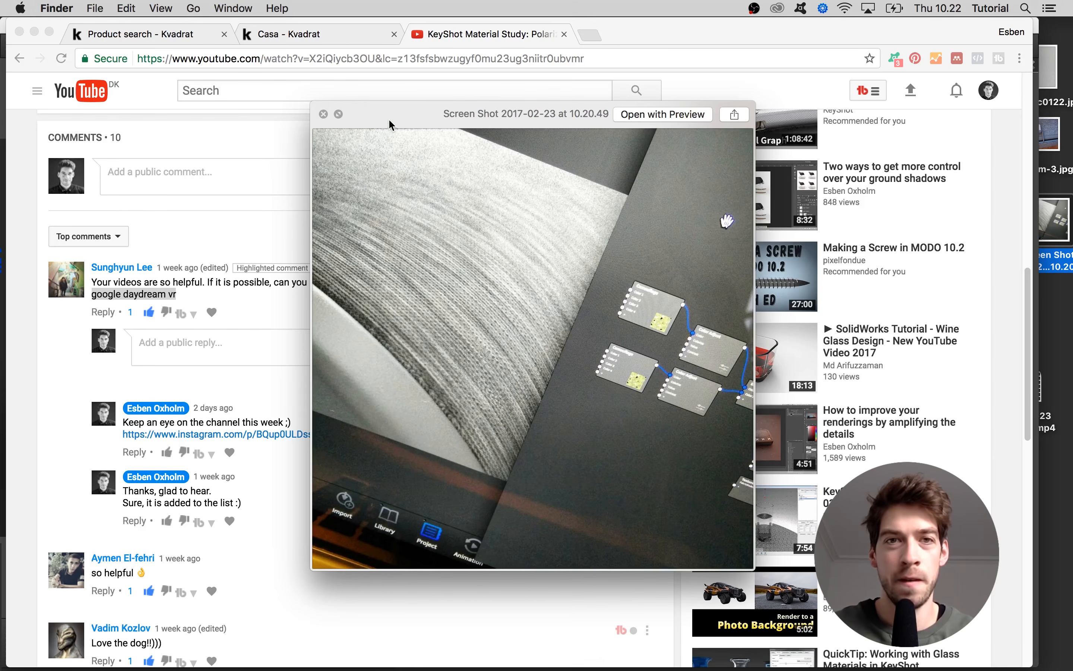
Read the highlighted YouTube comment requesting a KeyShot fabric texture video for products like Google Daydream VR
drag(390, 126, 474, 118)
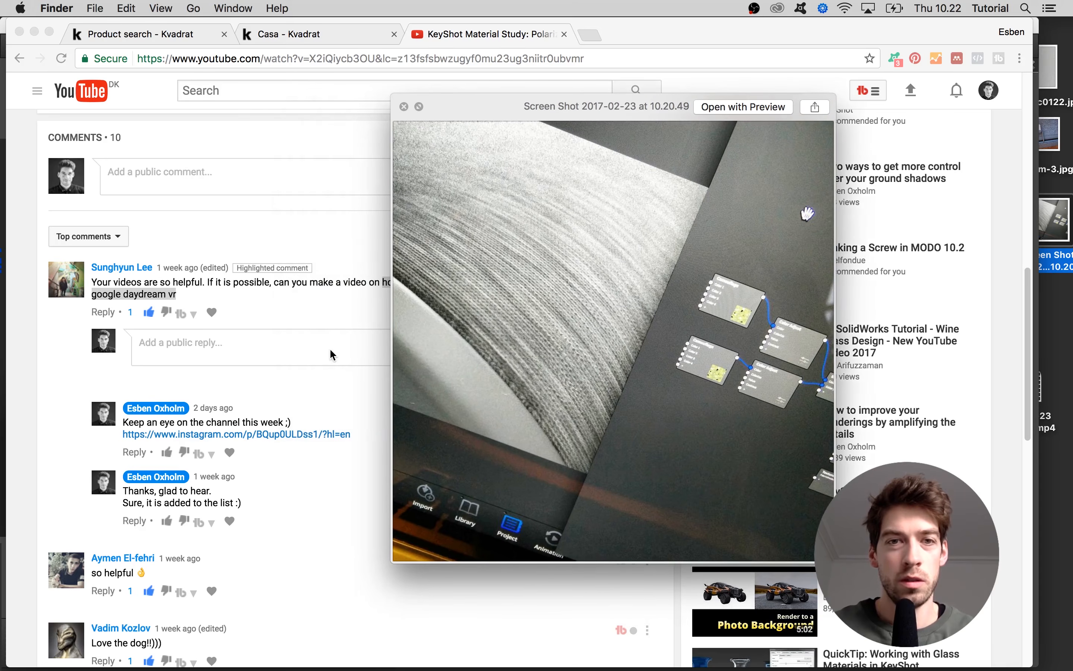
click(329, 324)
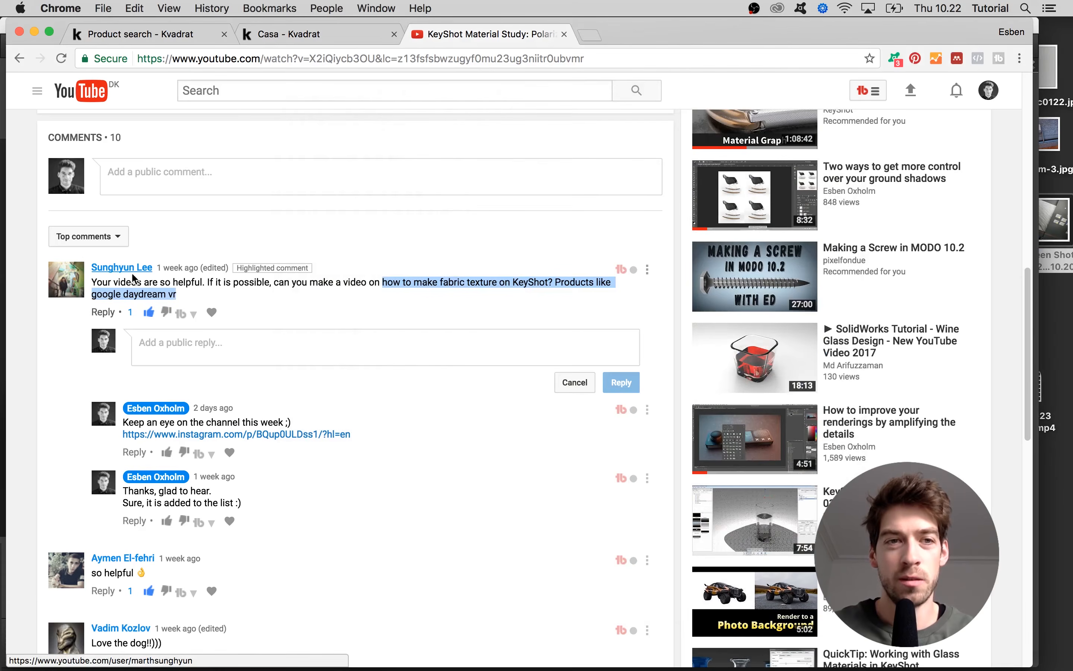
mouse_move(129, 272)
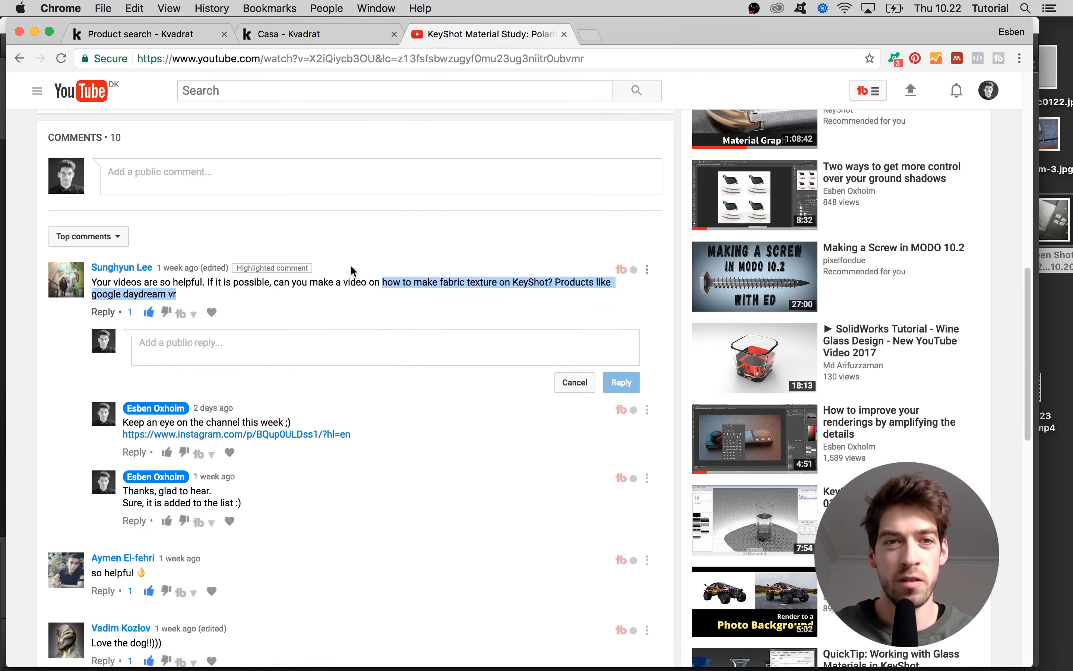
click(352, 283)
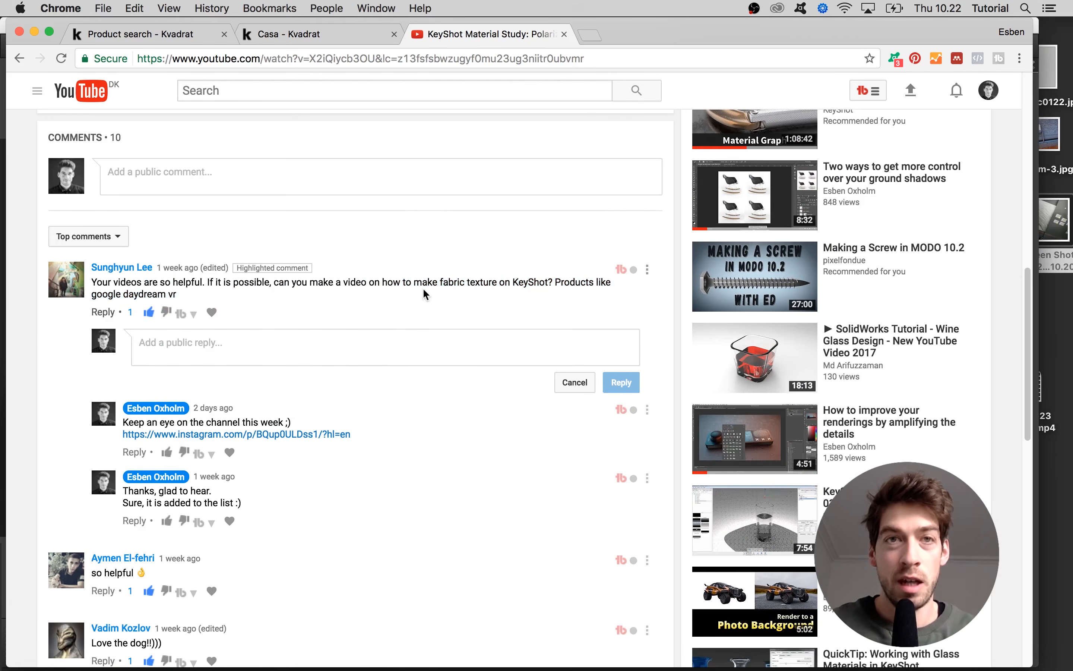
drag(414, 282, 474, 283)
click(463, 282)
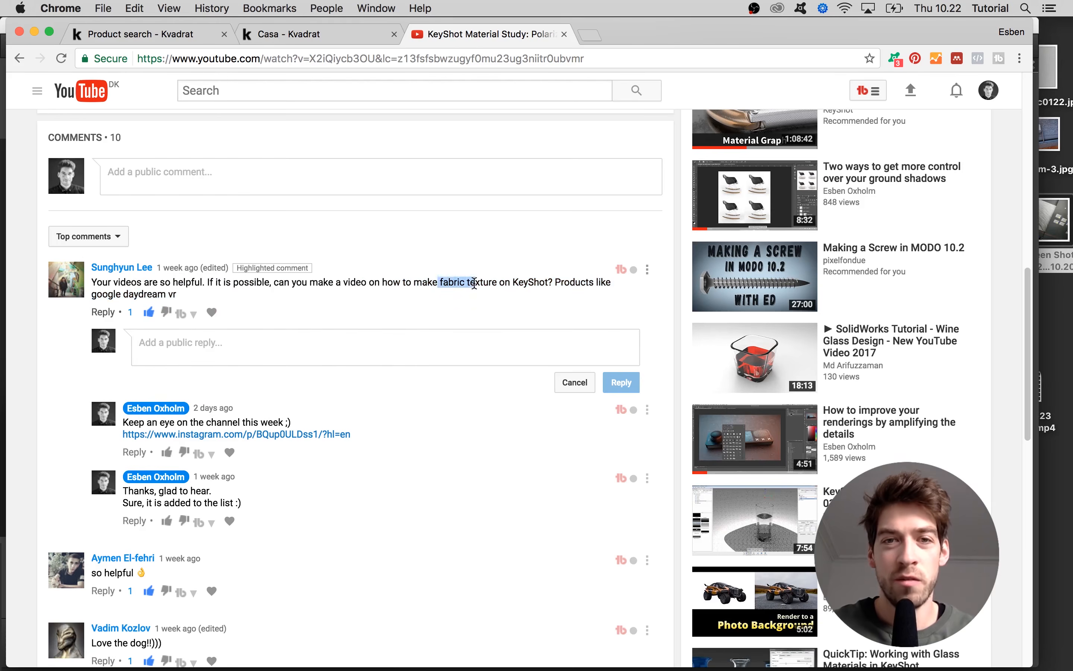
click(475, 282)
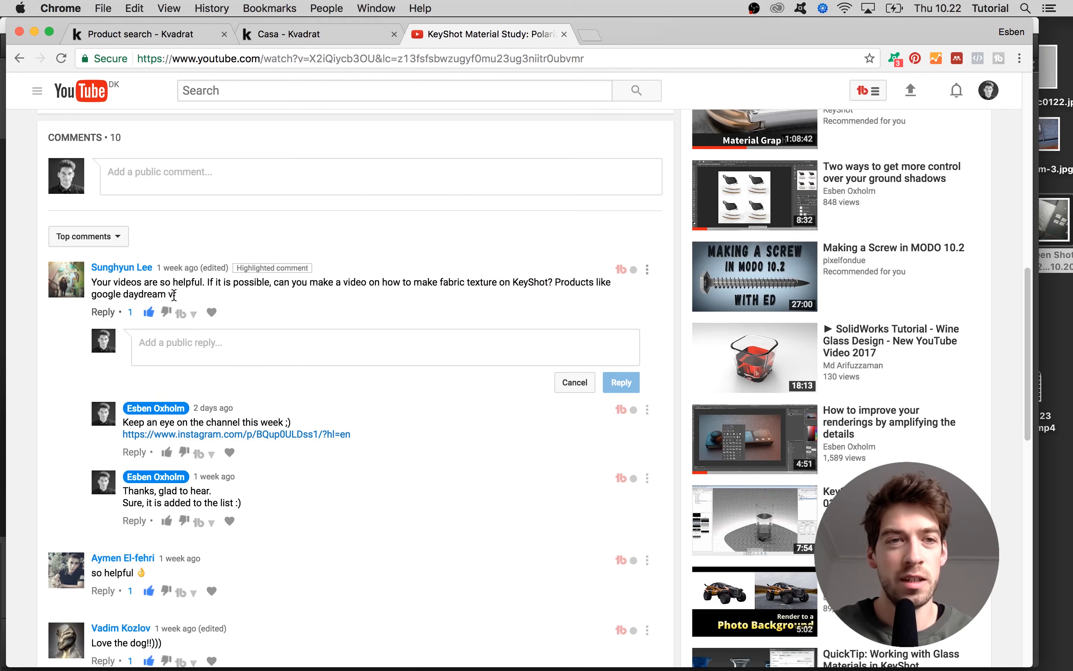
mouse_move(158, 295)
mouse_down()
mouse_move(129, 294)
mouse_move(157, 294)
mouse_up()
click(139, 294)
click(156, 294)
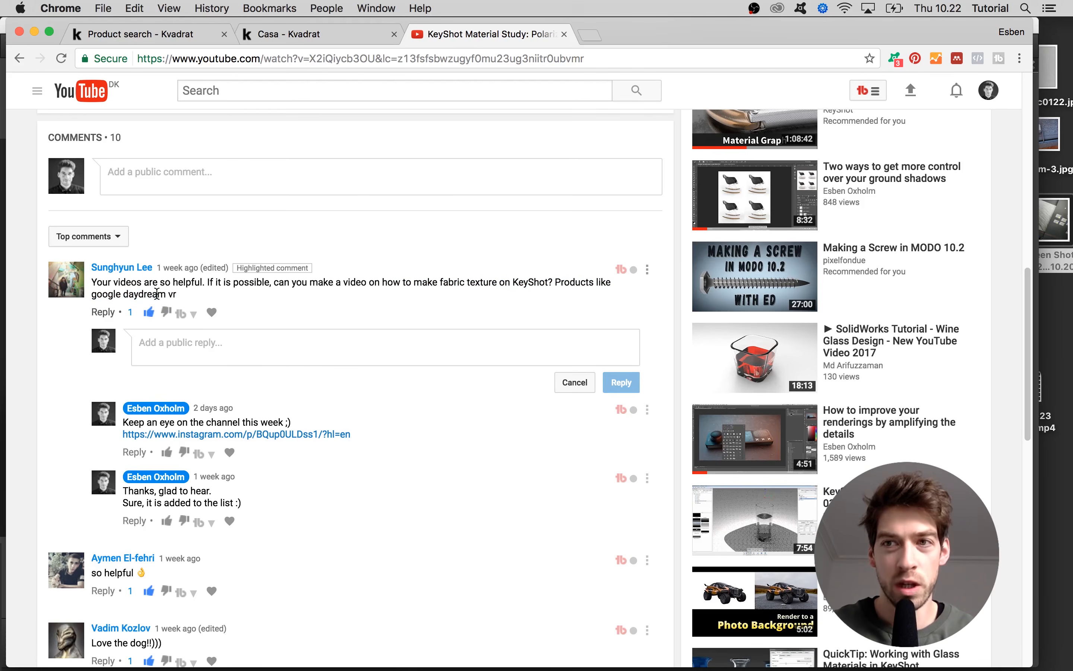
Preview the material graph screenshot from the desktop, followed by the daydream-3.jpg product photo
click(1056, 261)
key(space)
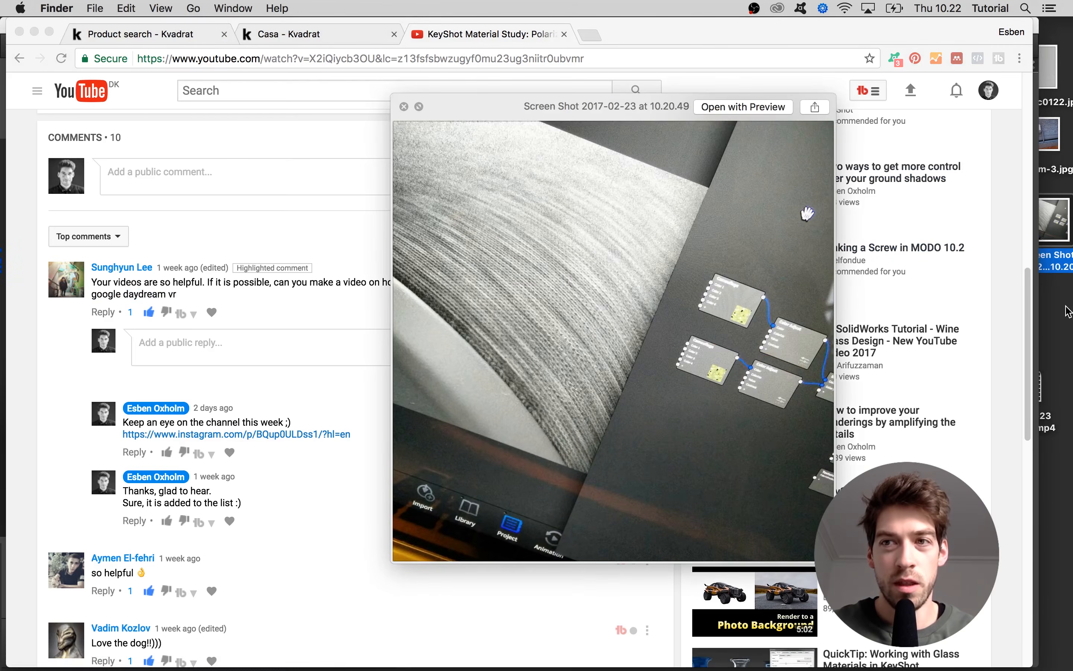
click(1052, 138)
key(space)
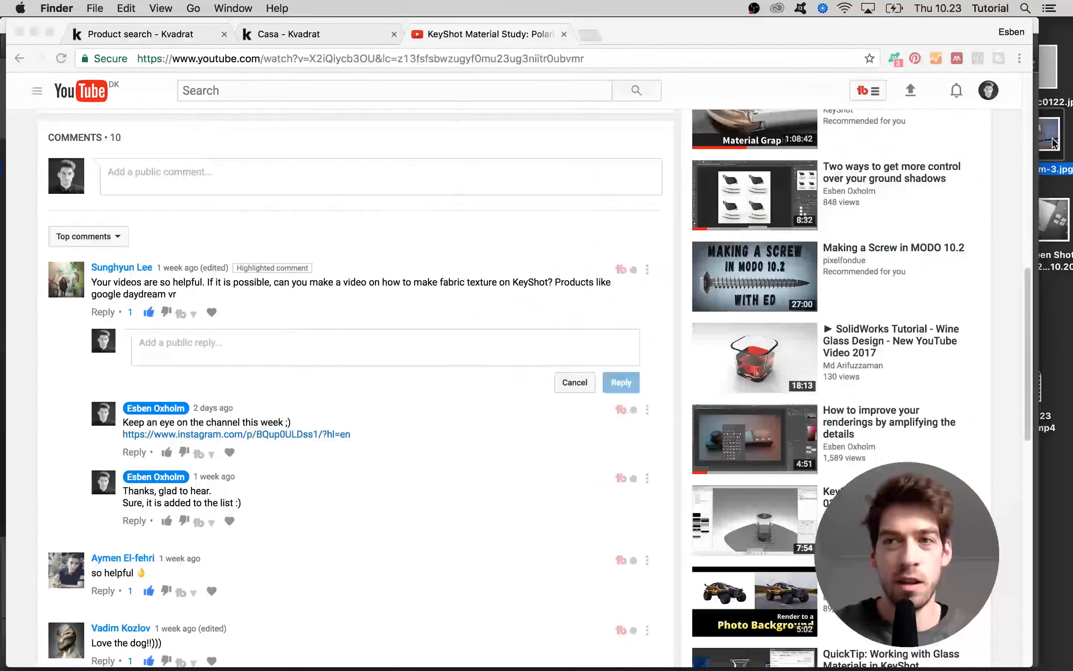
key(space)
Examine the woven fabric in daydream-3.jpg up close and as a whole, and close the preview
key(alt)
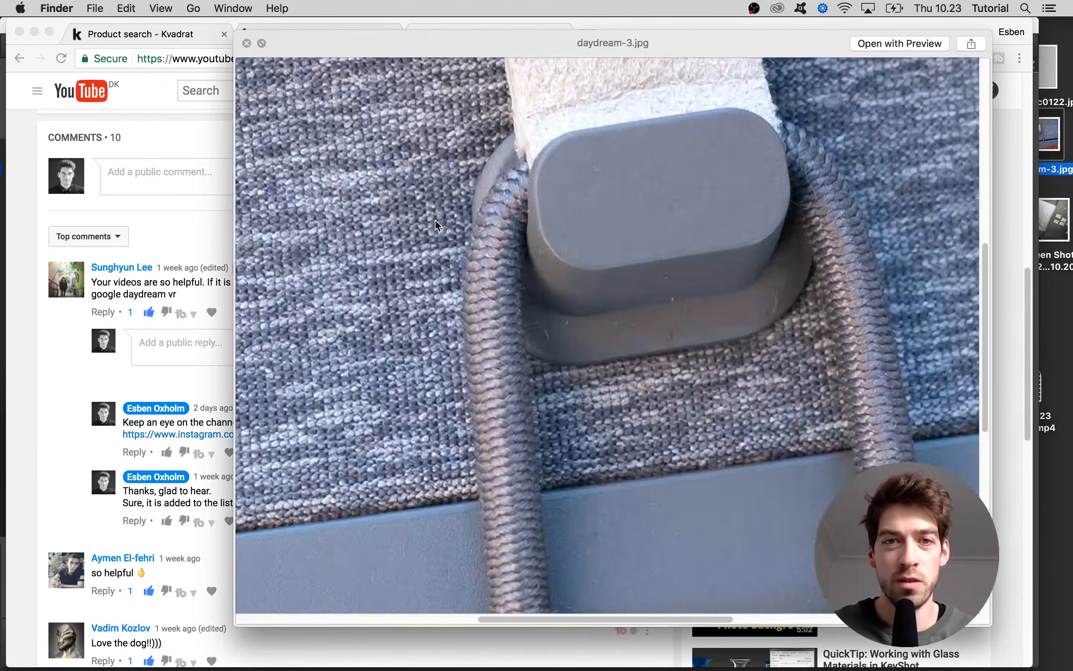
alt+drag(421, 275, 661, 372)
alt+drag(277, 246, 394, 281)
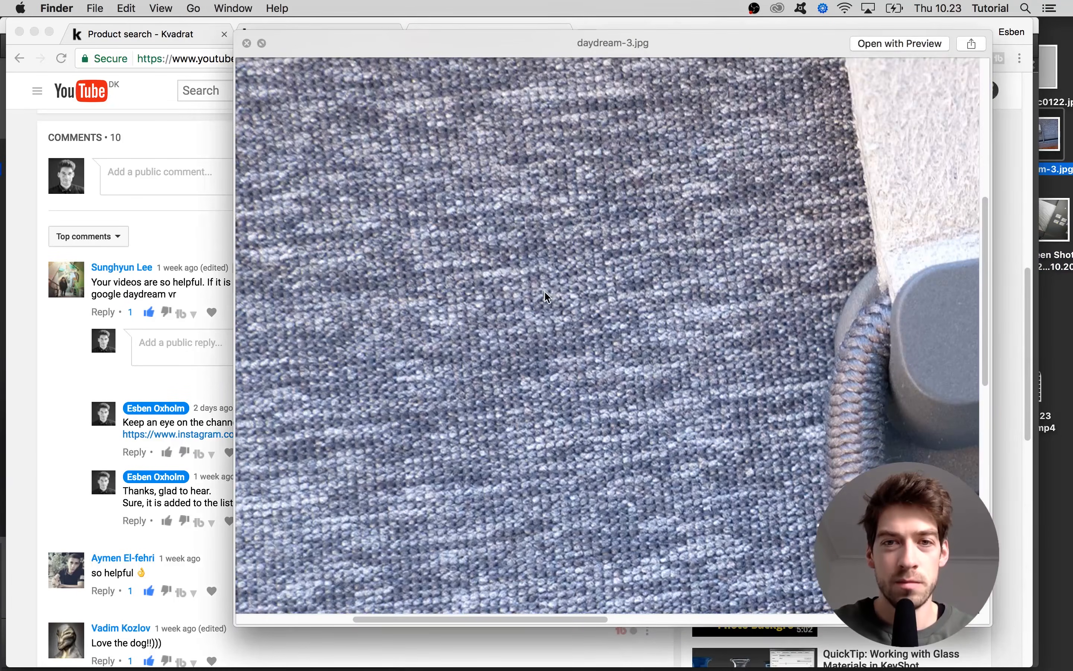
key(alt)
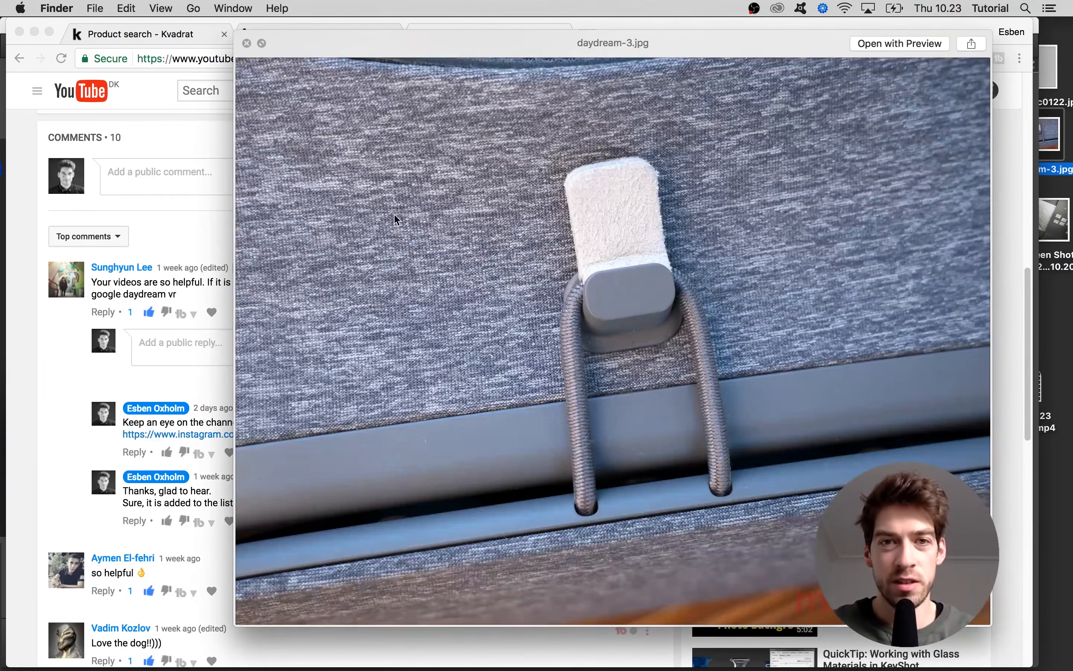
key(alt)
alt+drag(296, 146, 563, 309)
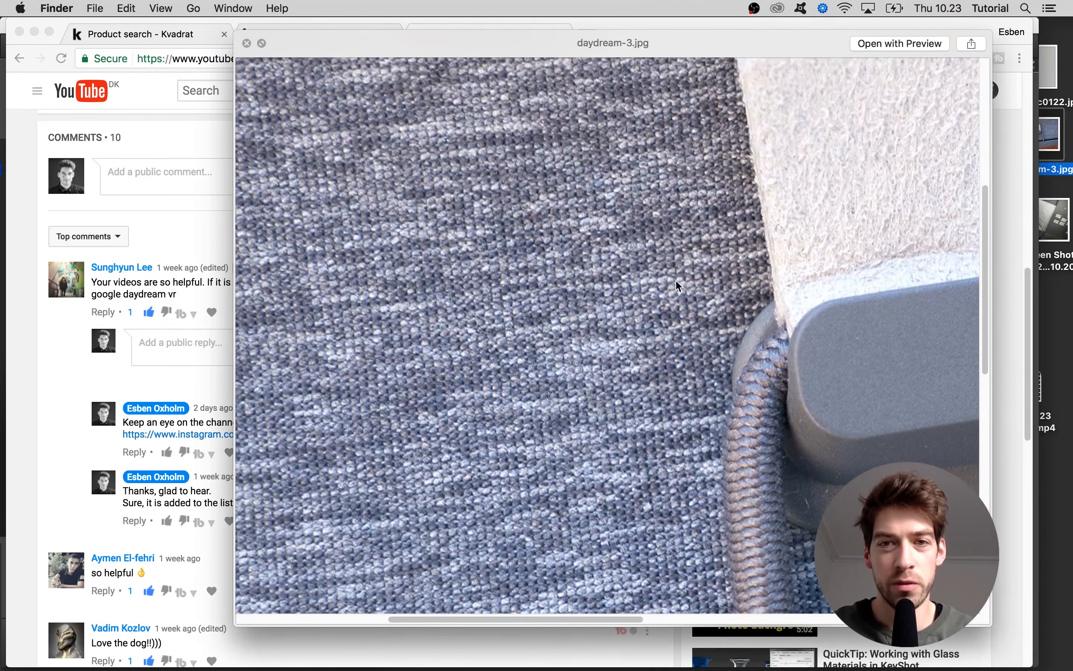
scroll(434, 311, down, 5)
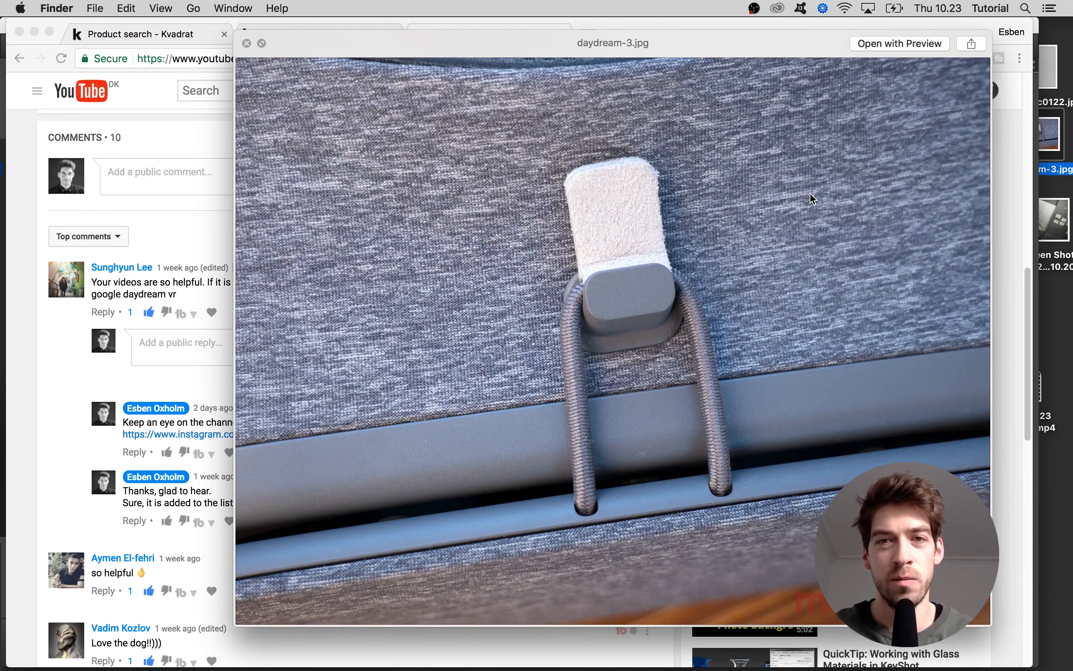
key(space)
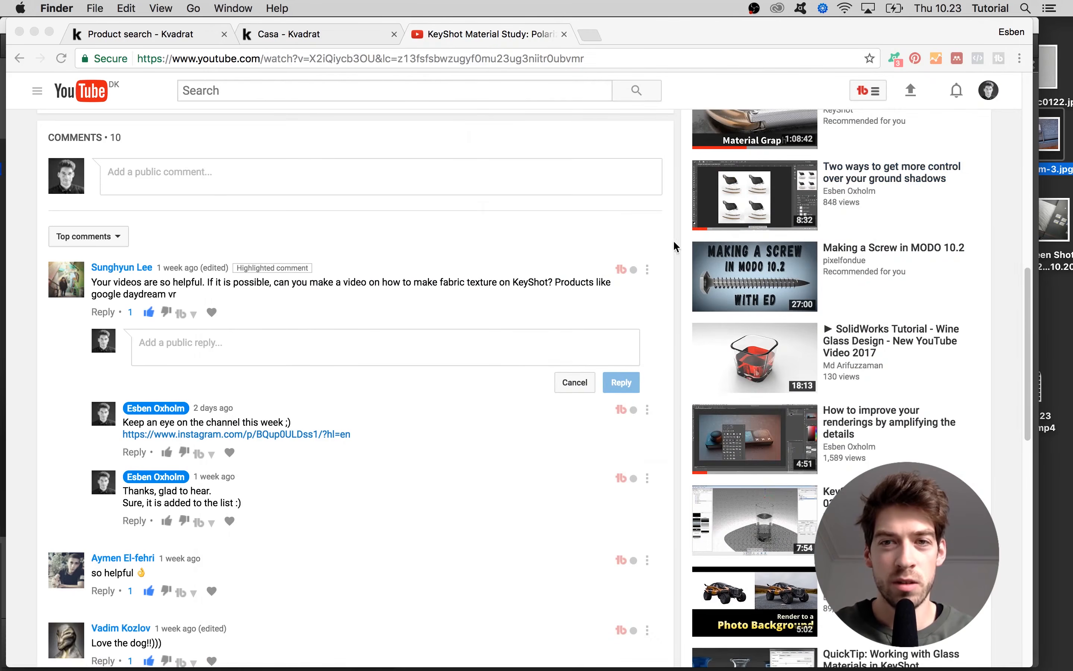
key(space)
key(space)
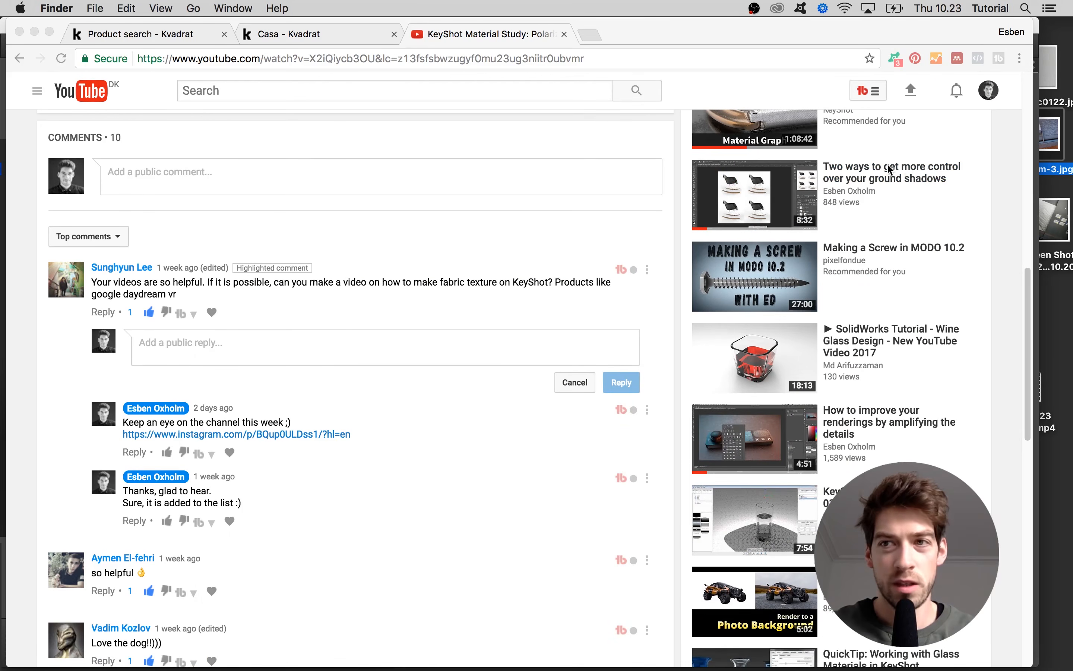
key(space)
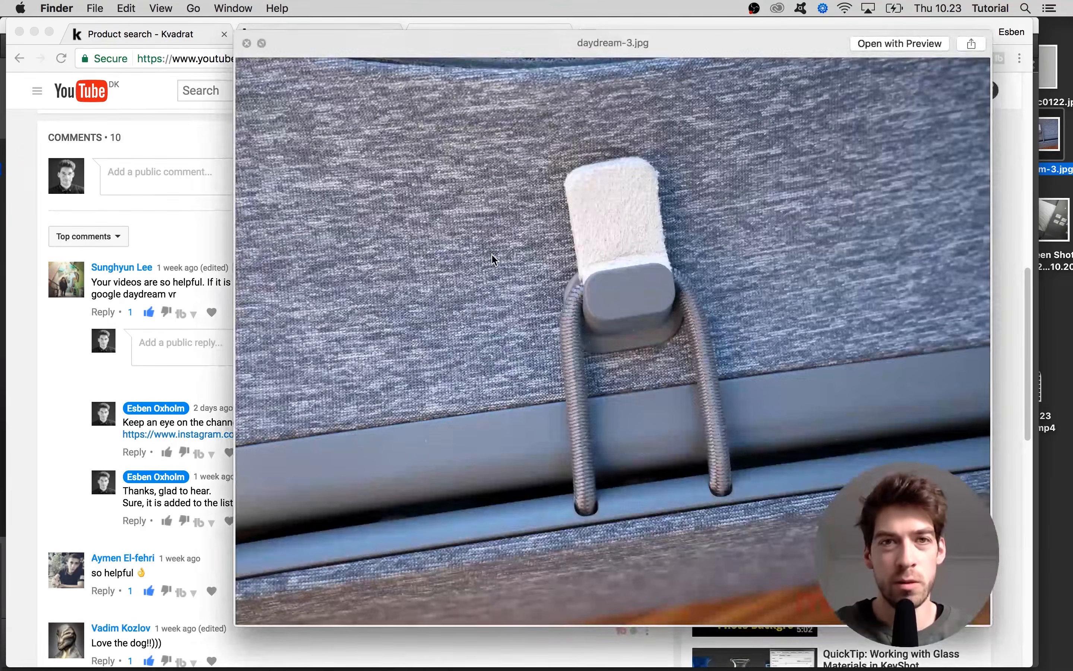
key(space)
Switch to KeyShot, dismiss the save reminder without saving, and orbit the headset model to view its fabric body
click(532, 657)
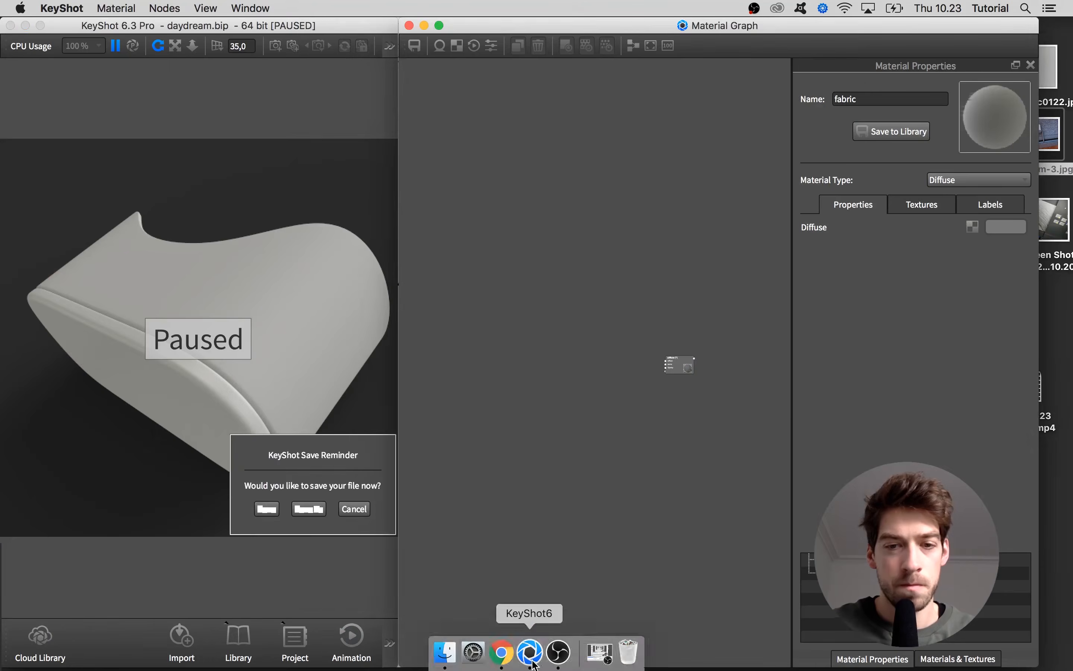
click(354, 508)
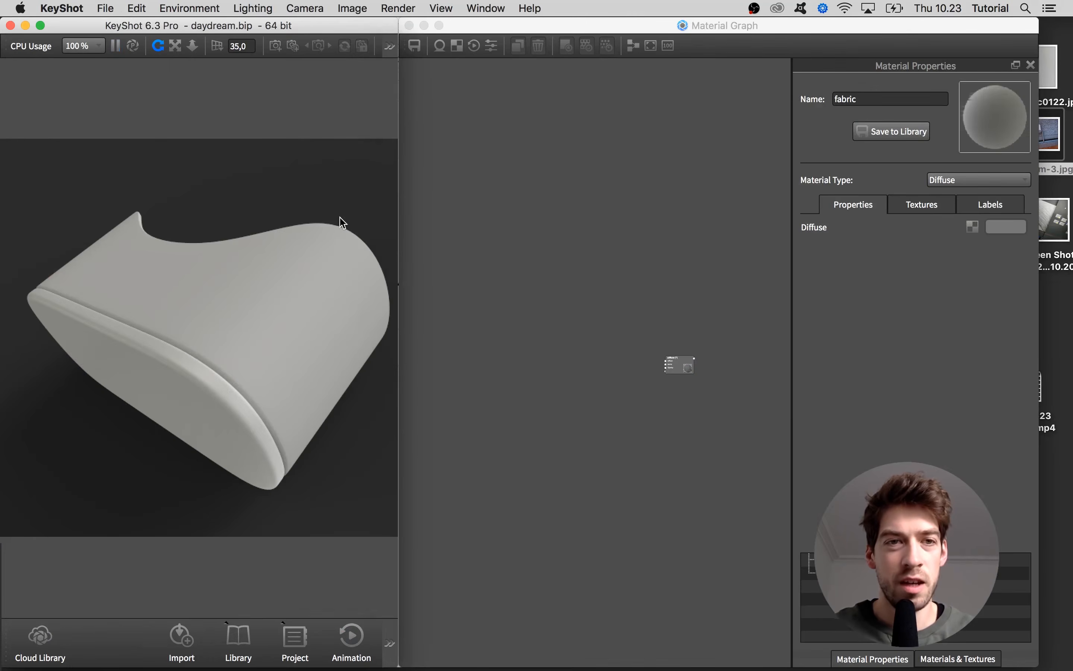
drag(341, 222, 357, 307)
key(space)
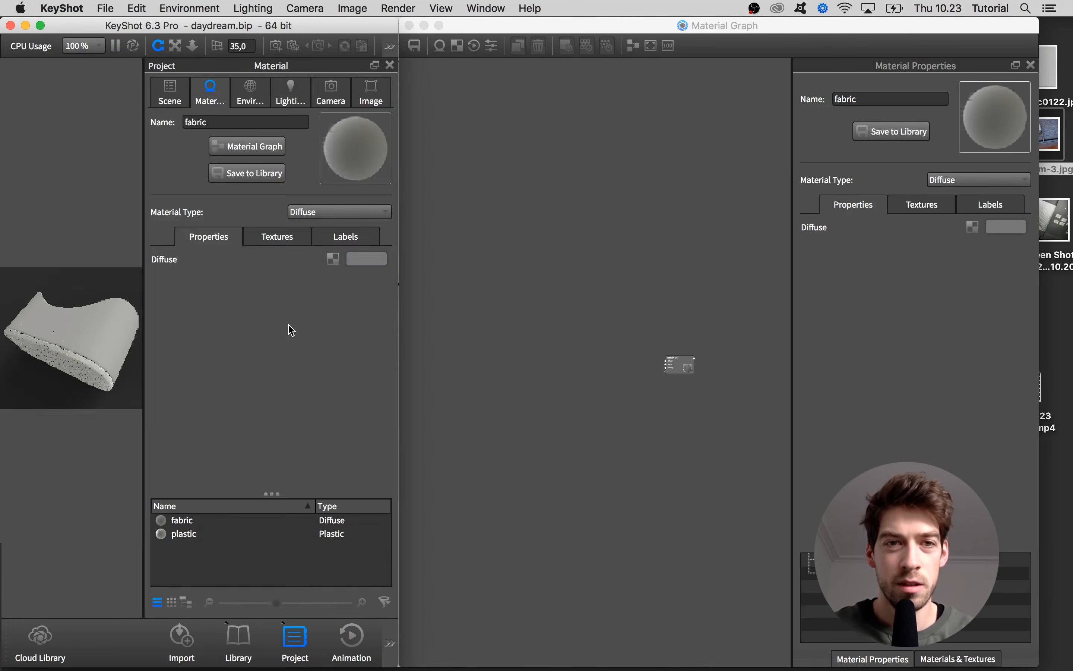
click(390, 65)
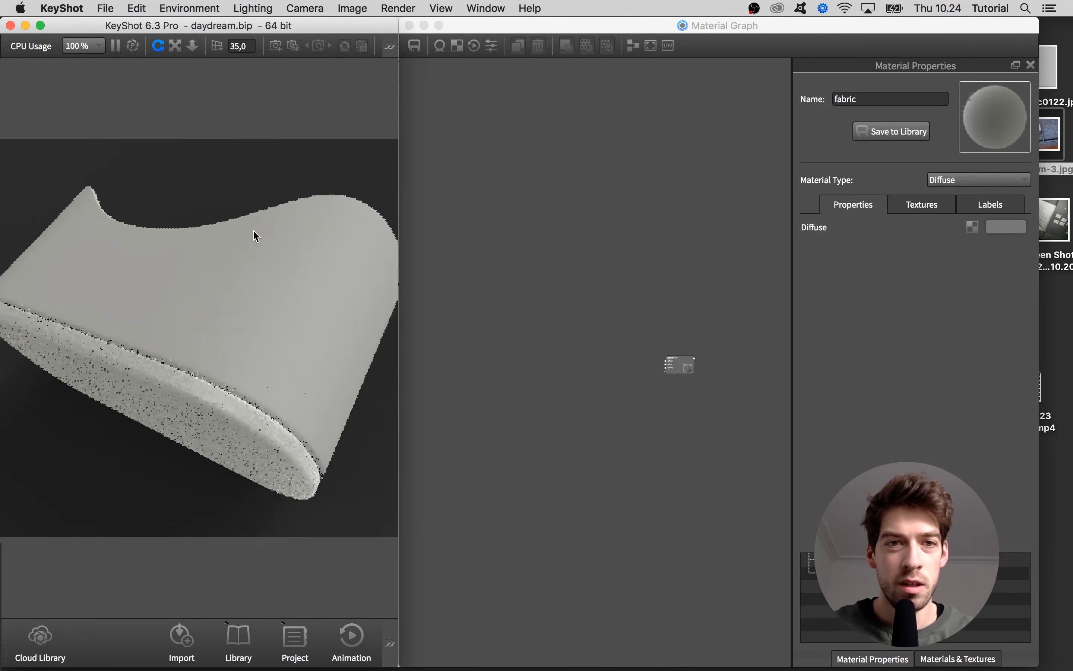
mouse_move(255, 235)
mouse_down()
mouse_move(276, 242)
mouse_move(270, 251)
mouse_up()
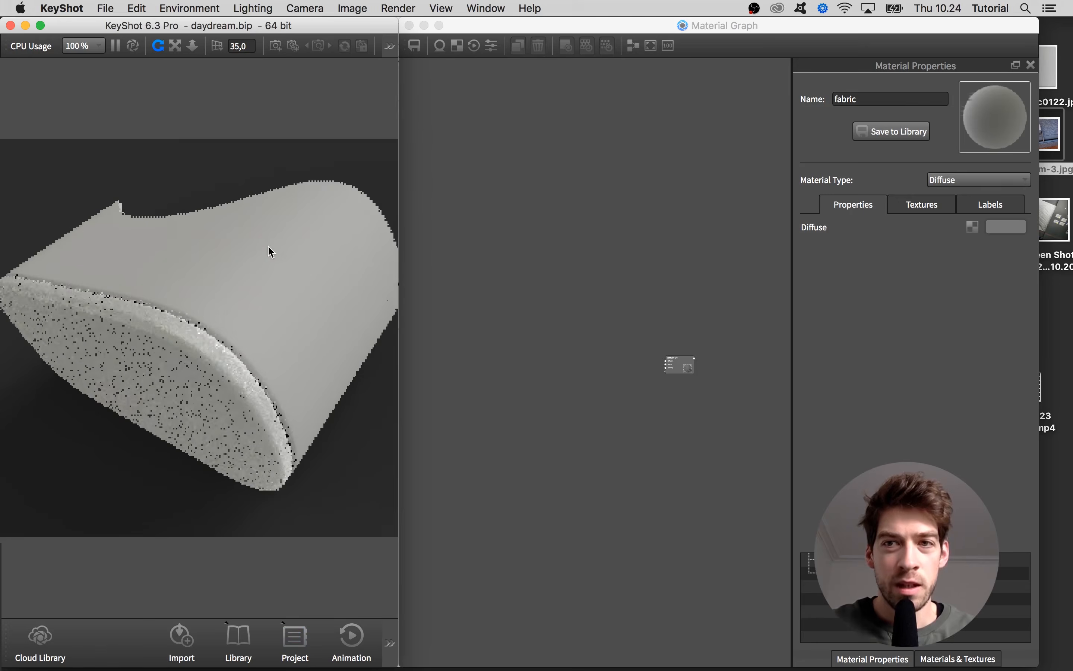
Open the headset body's fabric material in the Material Graph with its Diffuse node in clear view
click(608, 247)
click(310, 305)
key(space)
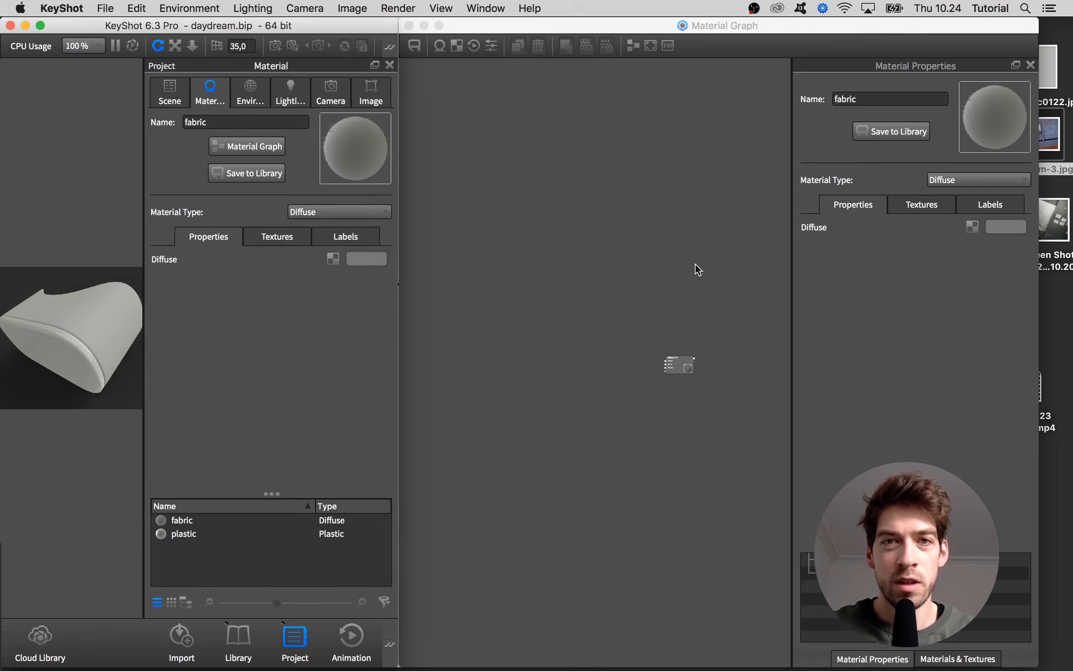
click(698, 269)
click(390, 65)
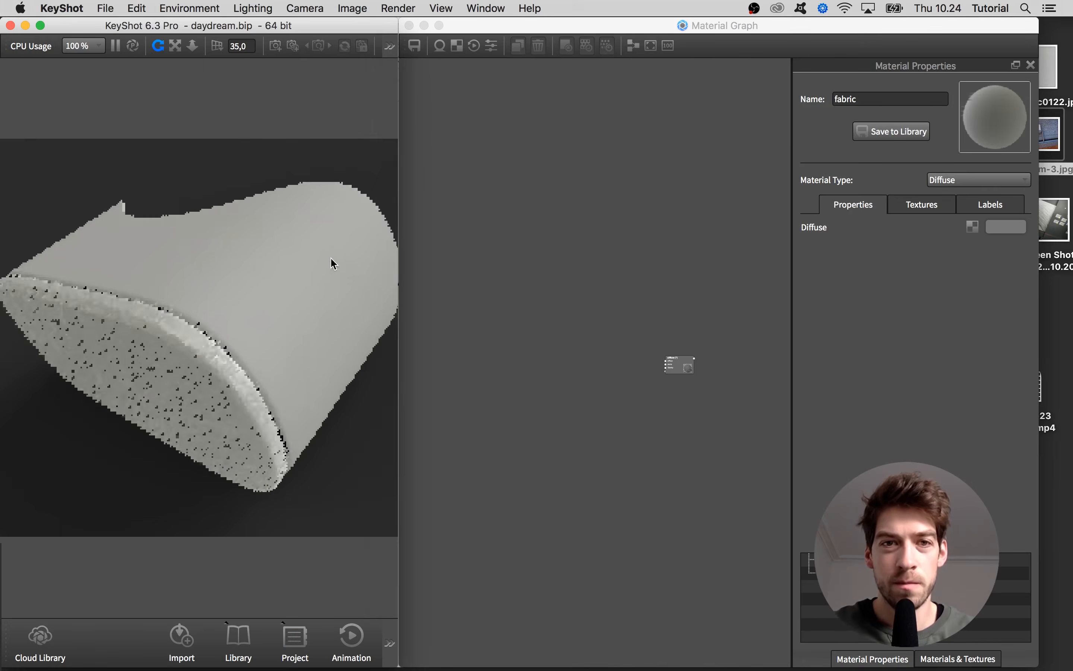
double_click(331, 258)
drag(585, 356, 604, 340)
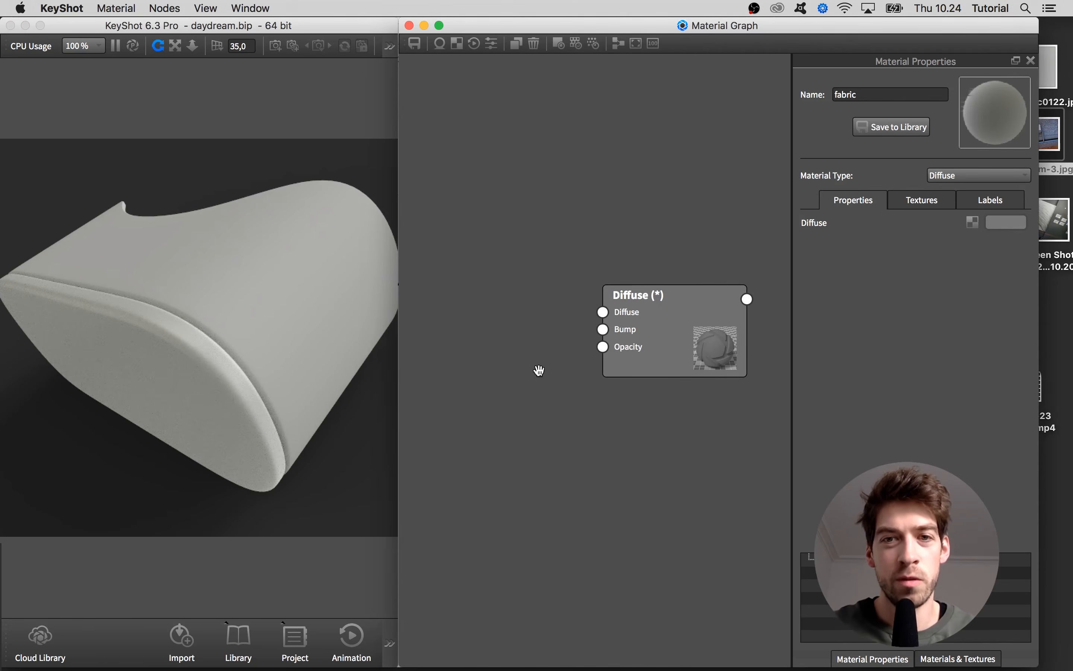
Switch to Chrome and browse the fabric collection on kvadrat.dk for texture references
mouse_move(537, 669)
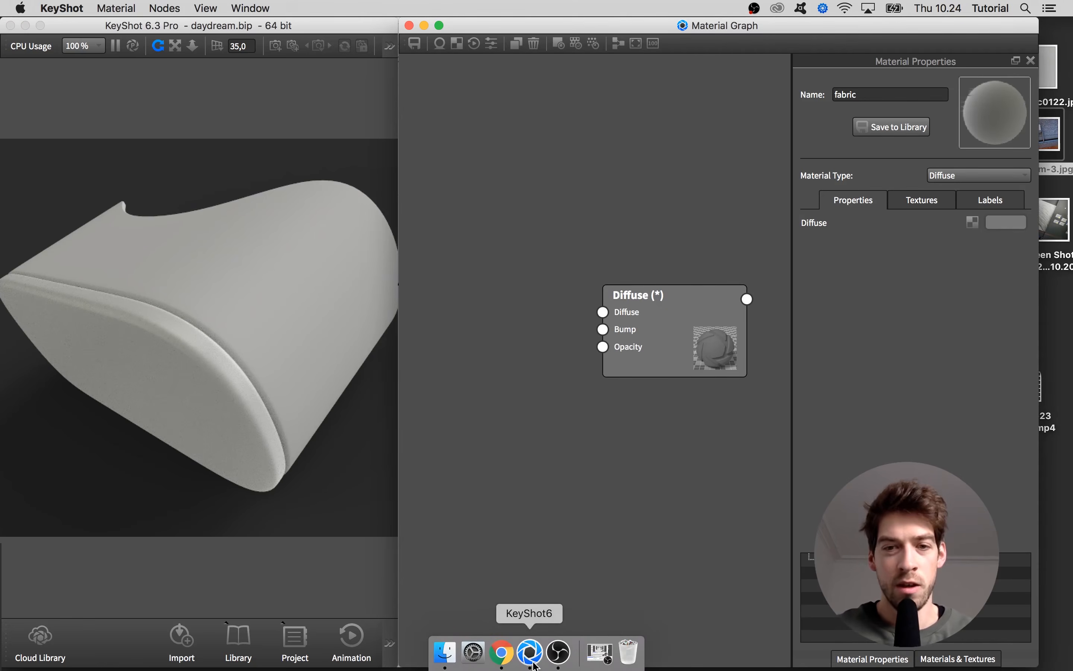
click(502, 652)
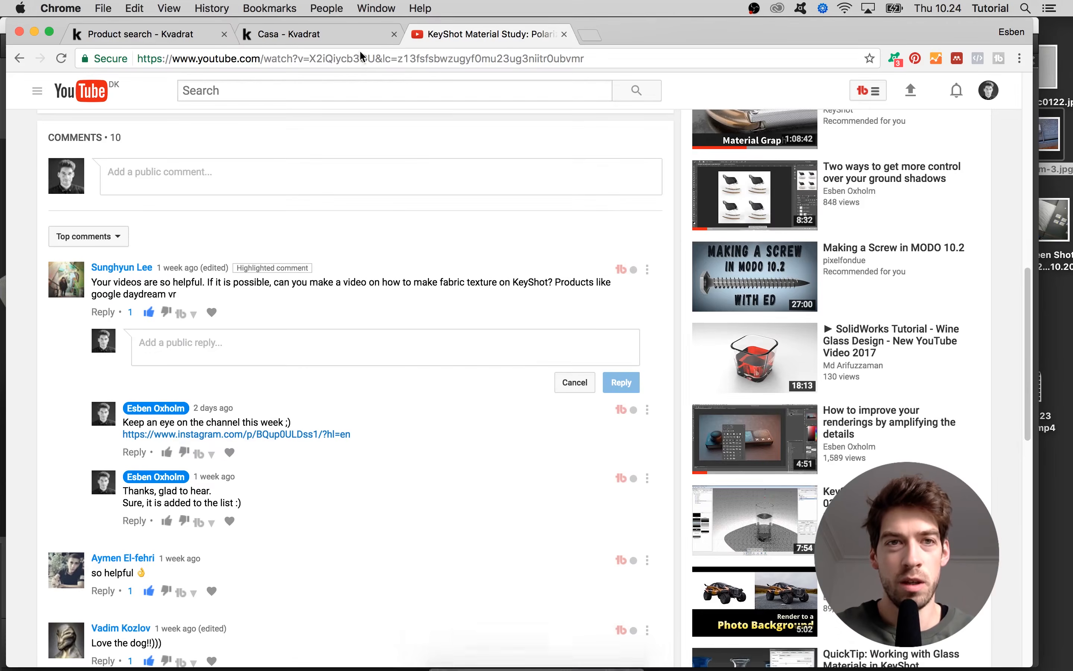
click(189, 41)
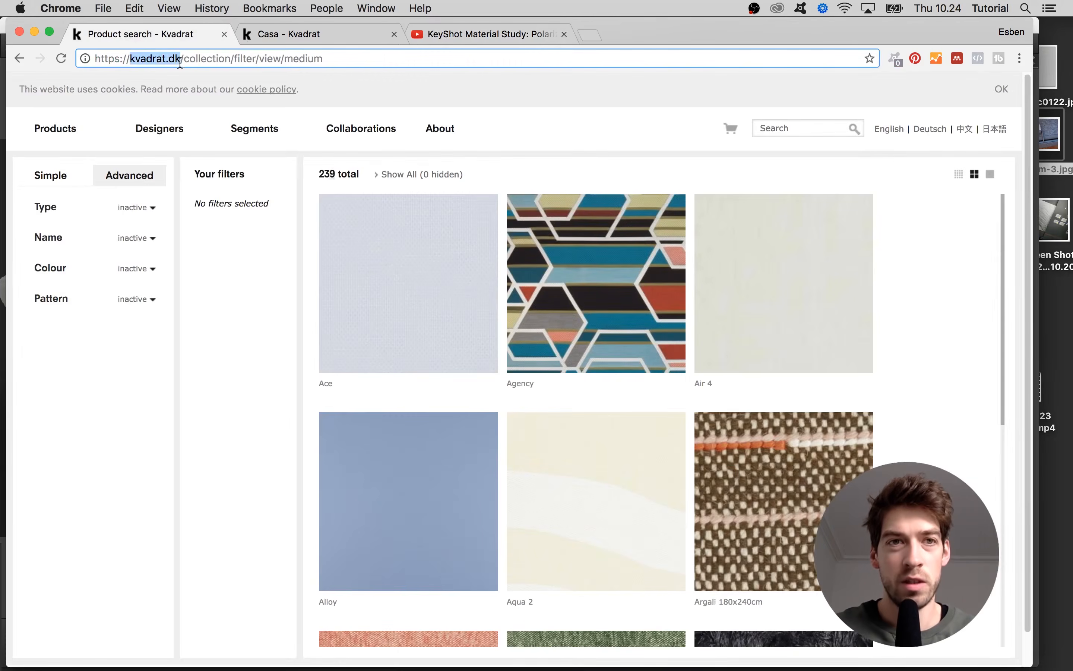
drag(182, 58, 135, 58)
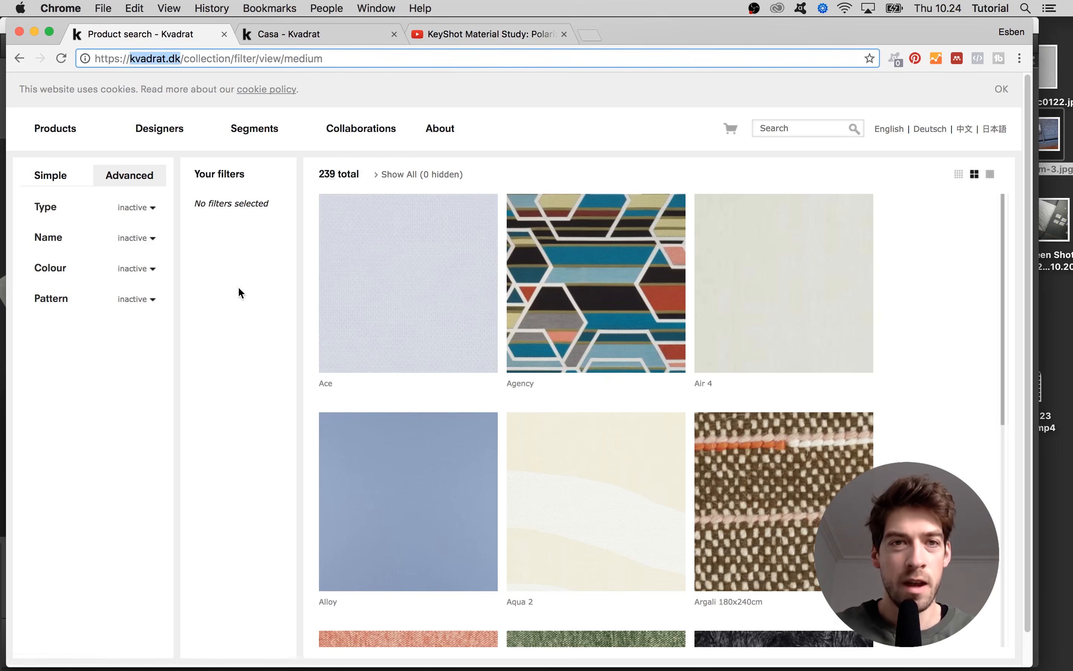
scroll(237, 292, down, 1)
click(334, 175)
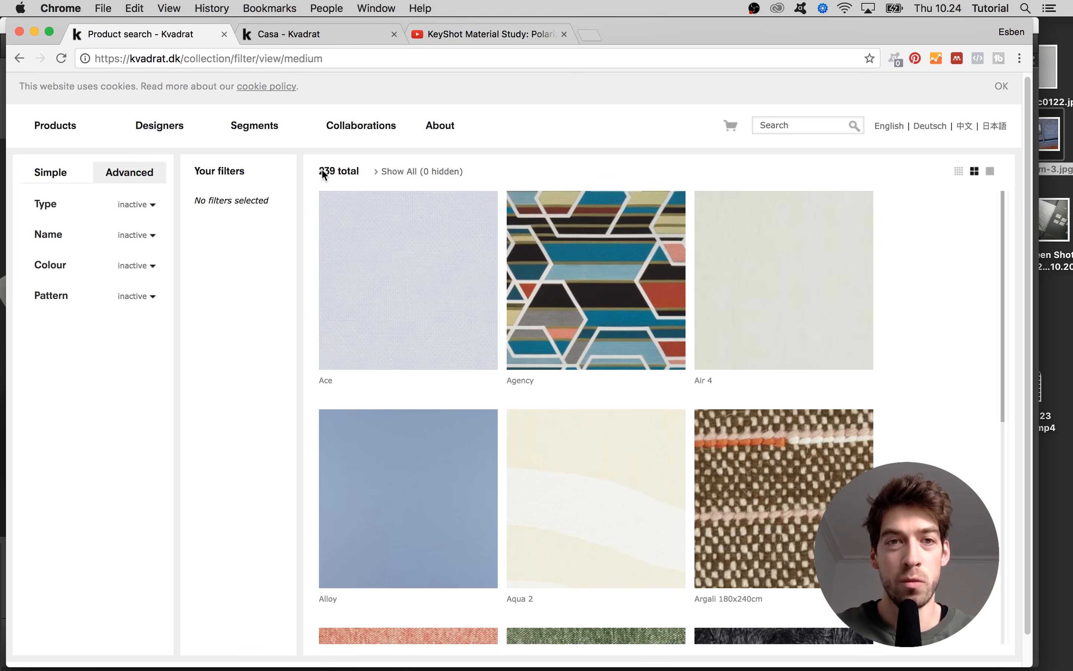
scroll(494, 352, down, 10)
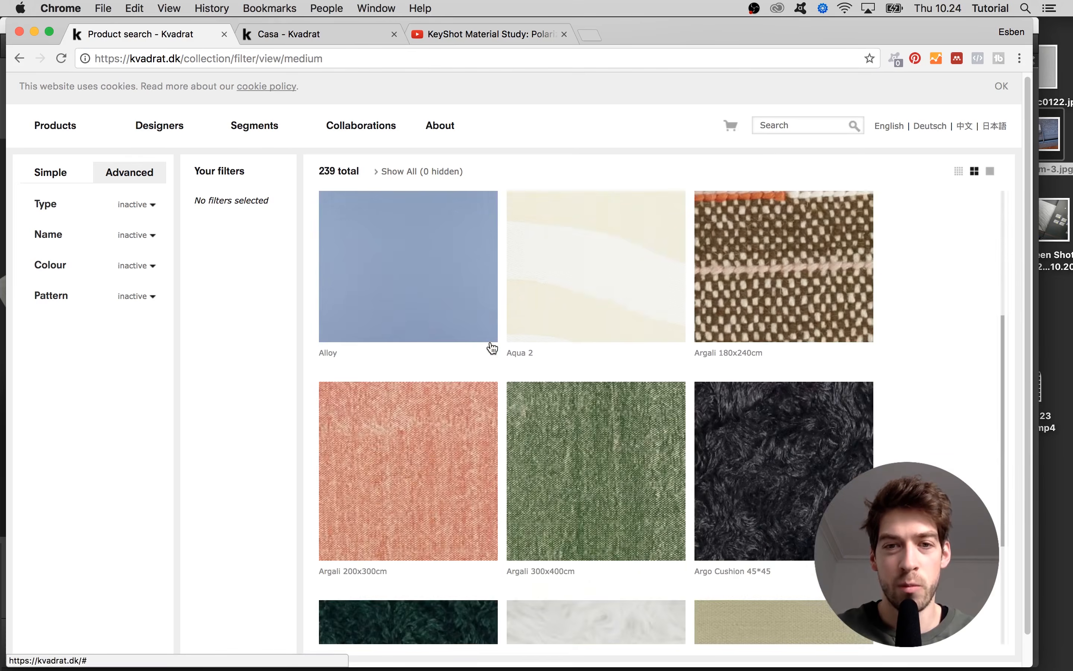
scroll(491, 349, down, 2)
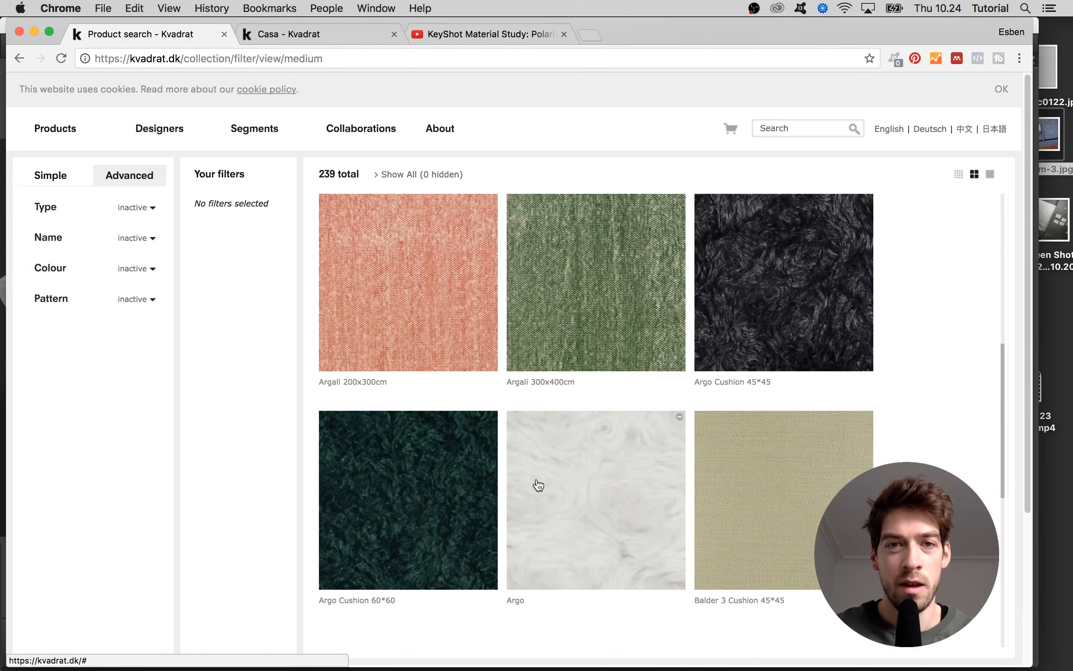
scroll(660, 454, down, 6)
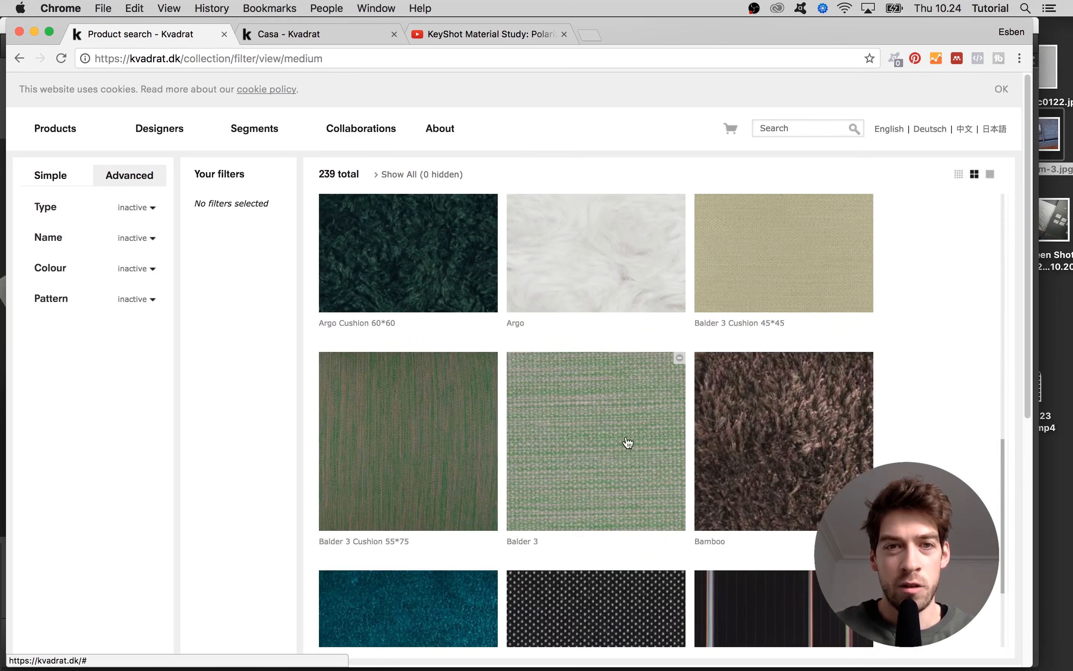
Examine the Casa 122 fabric weave on kvadrat.dk, and preview the saved fabric texture image on the desktop
click(354, 39)
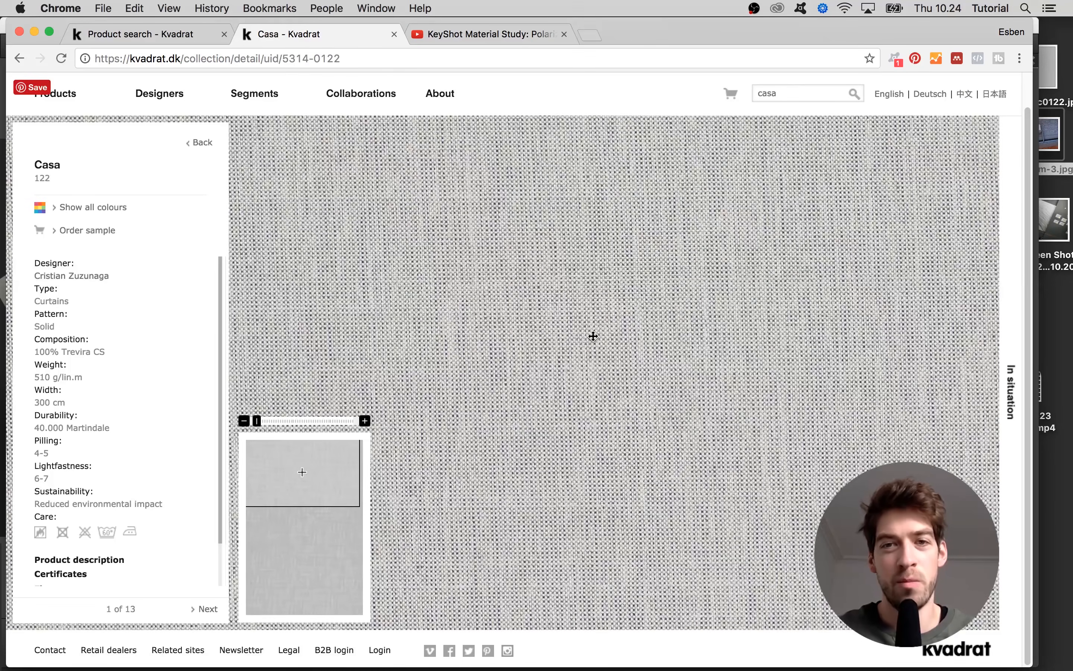
drag(592, 335, 585, 330)
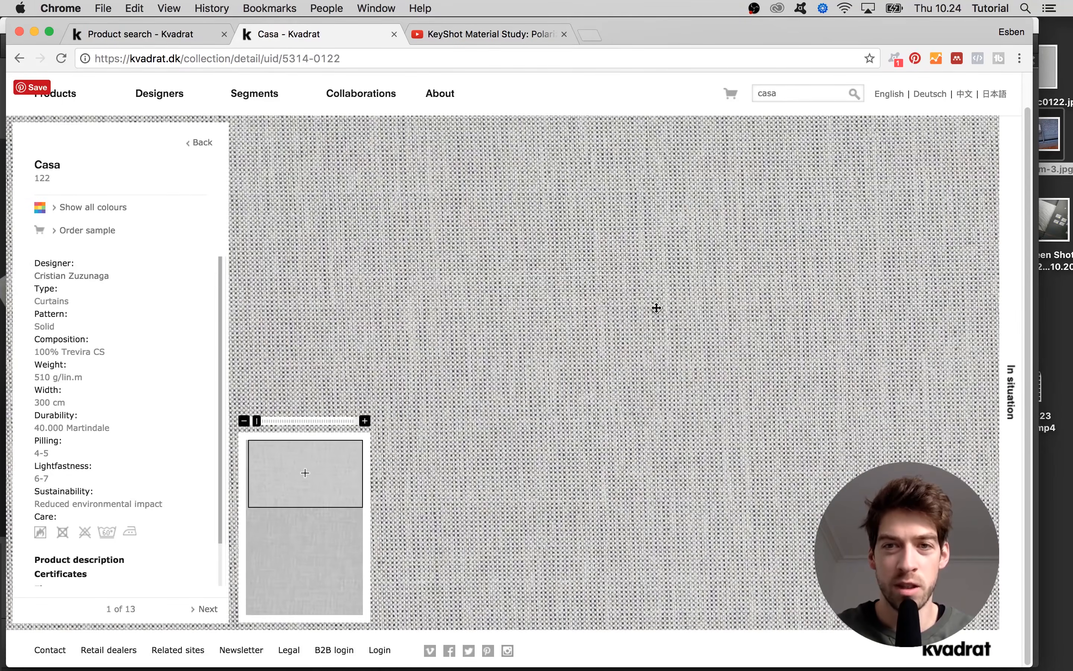
scroll(619, 325, down, 1)
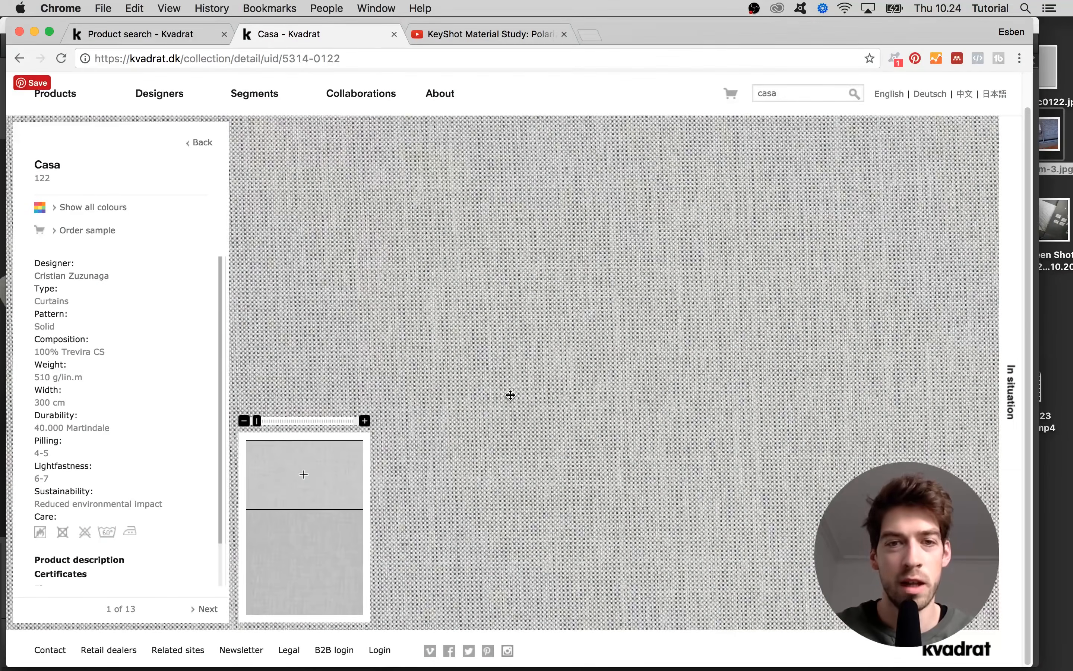
click(1044, 82)
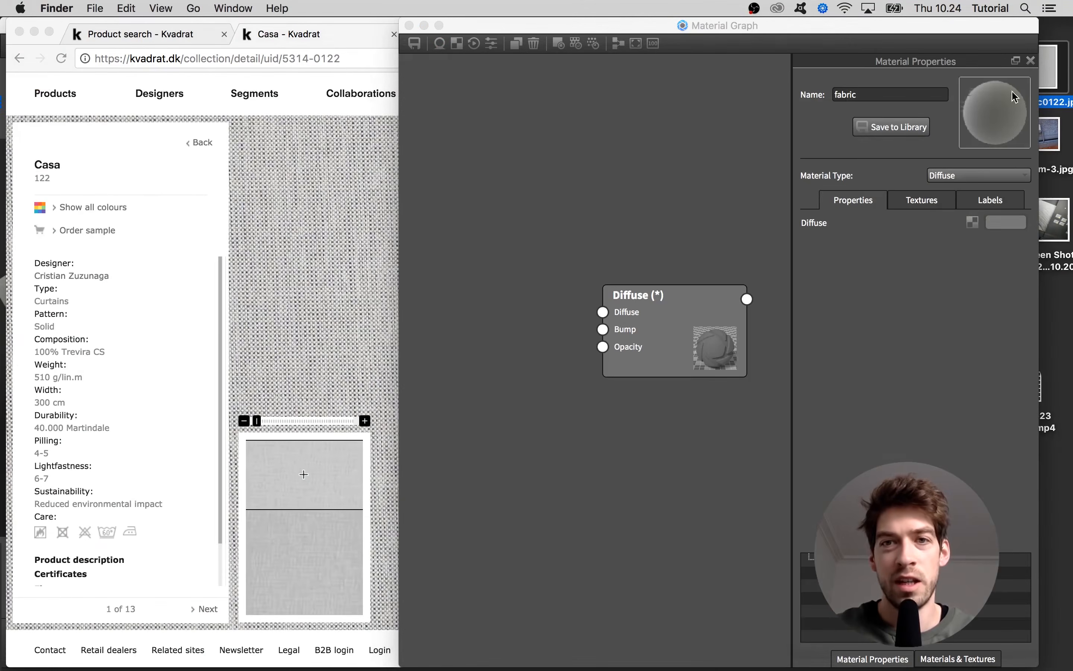
key(space)
key(space)
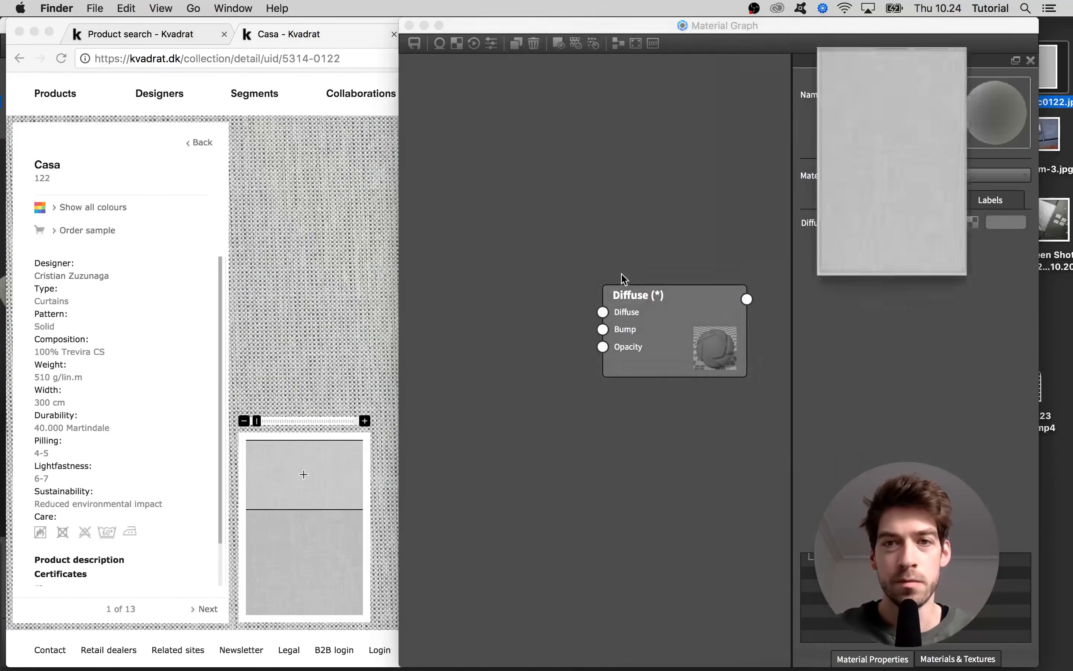
Bring f-5314-c0122.jpg into KeyShot's Material Graph as a Texture Map and connect it to the Diffuse node's Bump input
click(597, 215)
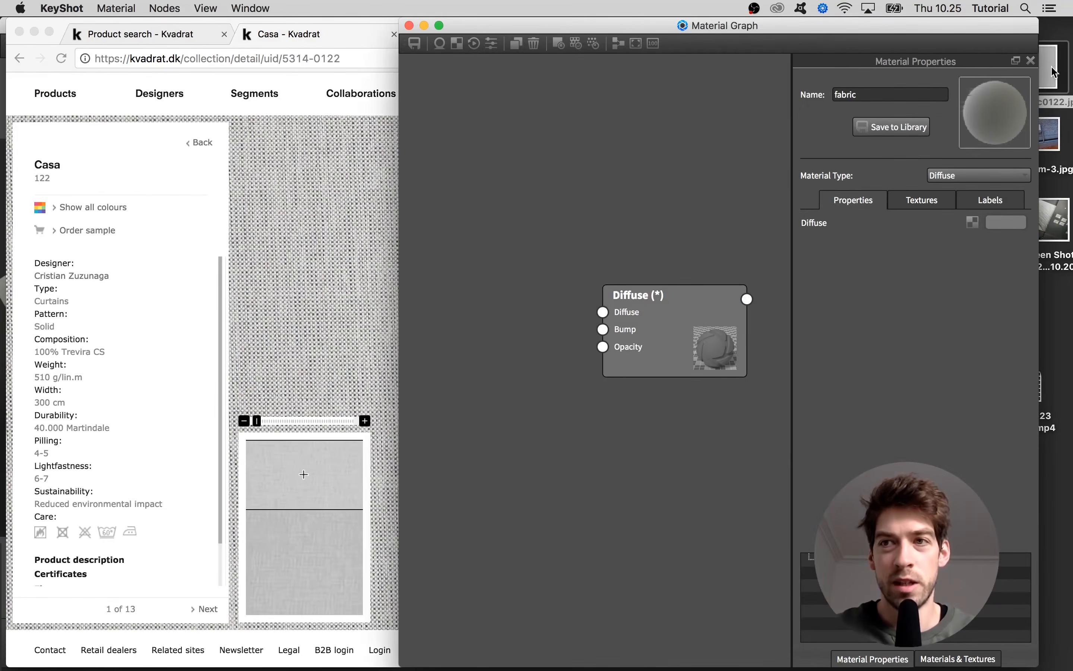
drag(1053, 71, 510, 386)
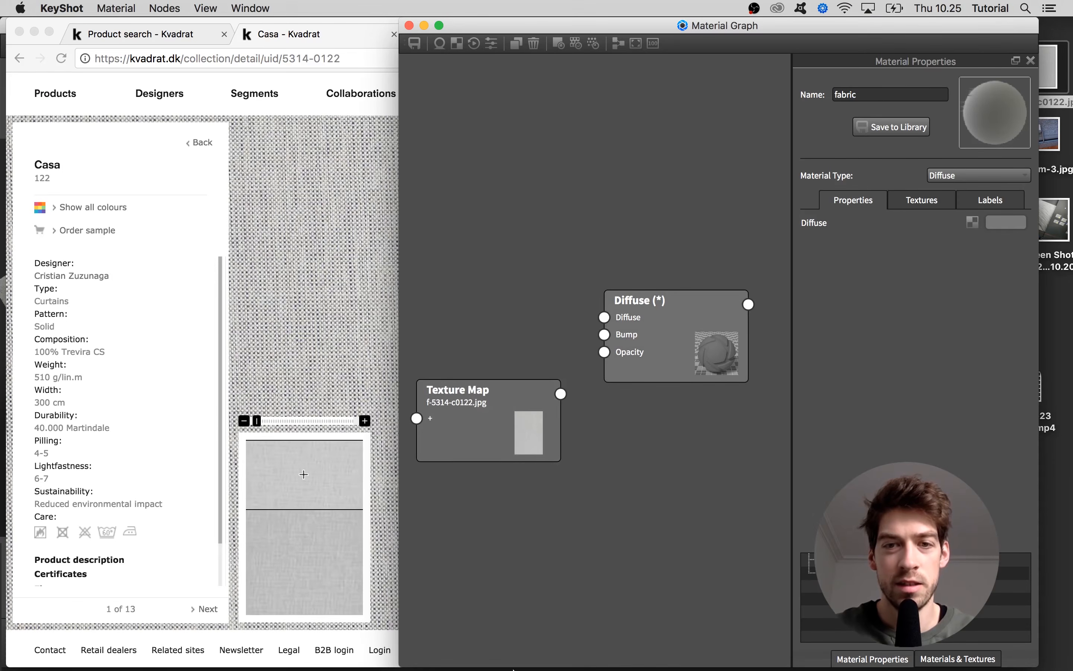
click(530, 651)
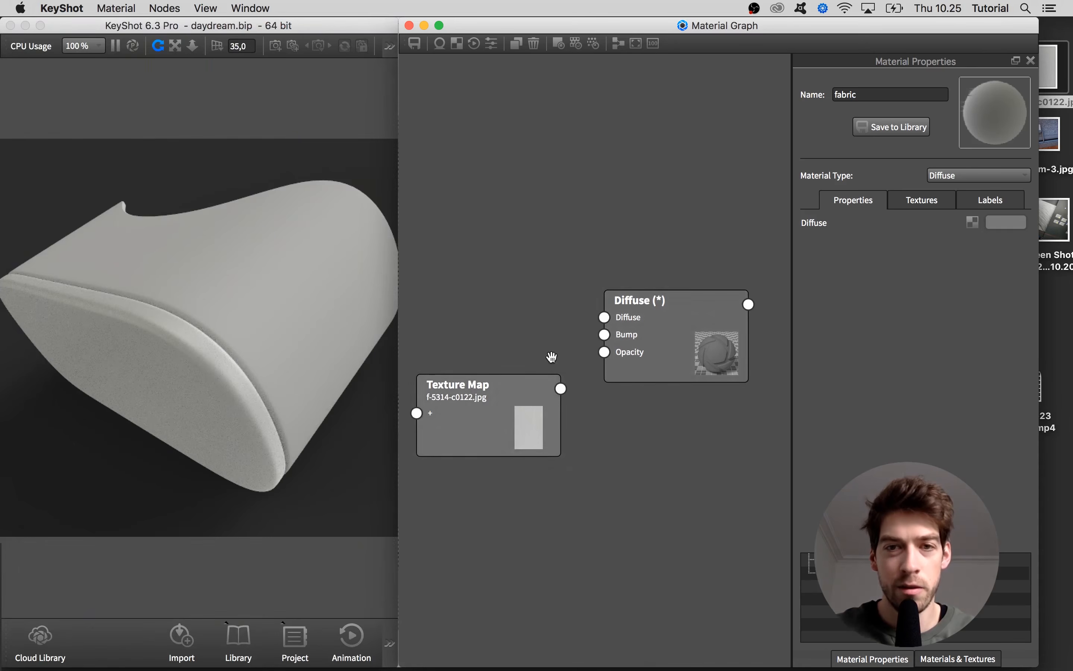
drag(562, 389, 633, 368)
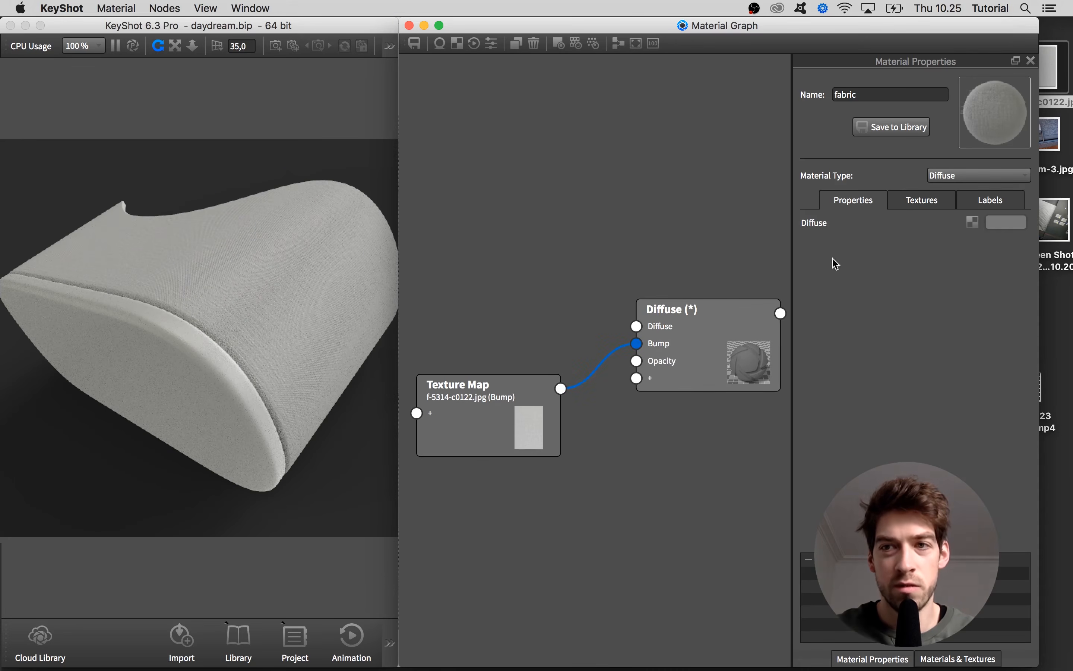
Change the fabric's material type to Plastic and set its roughness to about 0,322
click(943, 177)
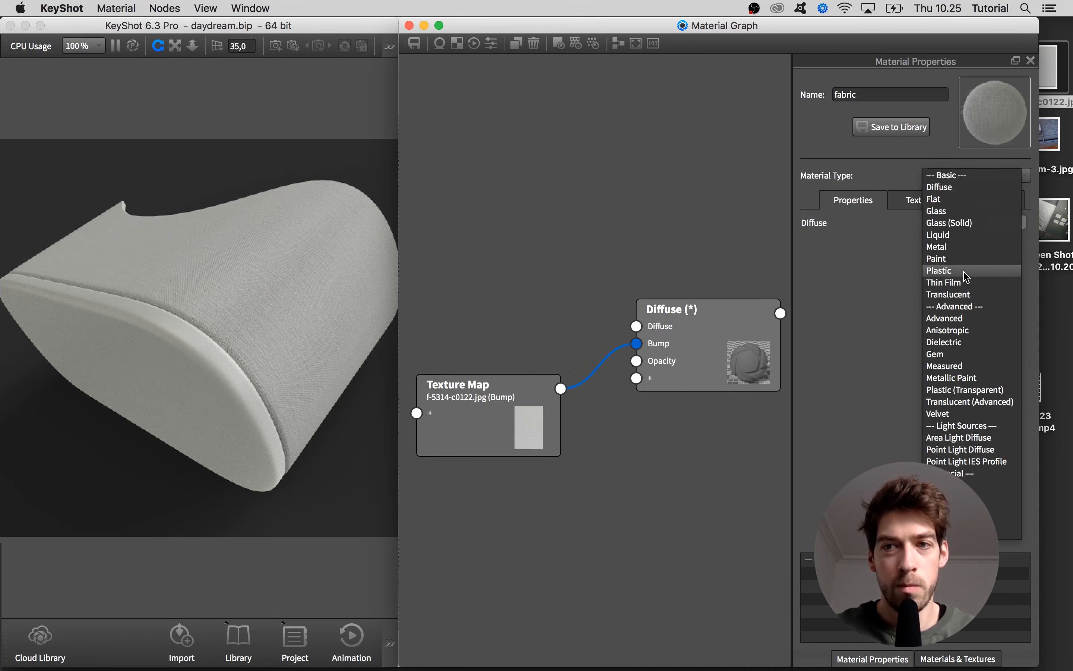
click(949, 258)
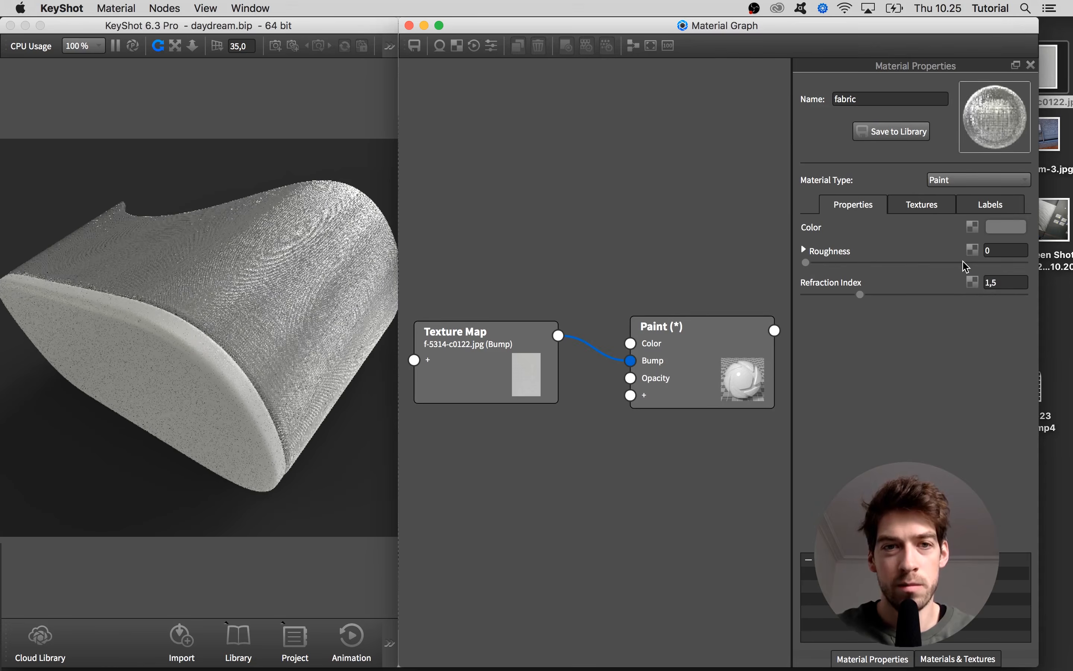
click(949, 179)
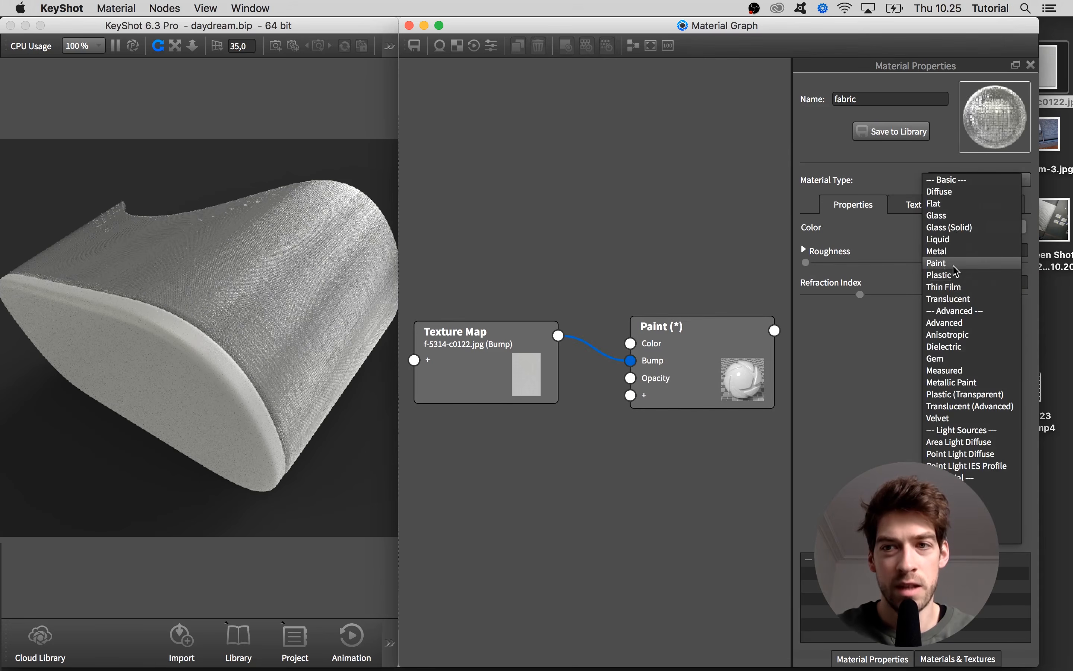
click(953, 275)
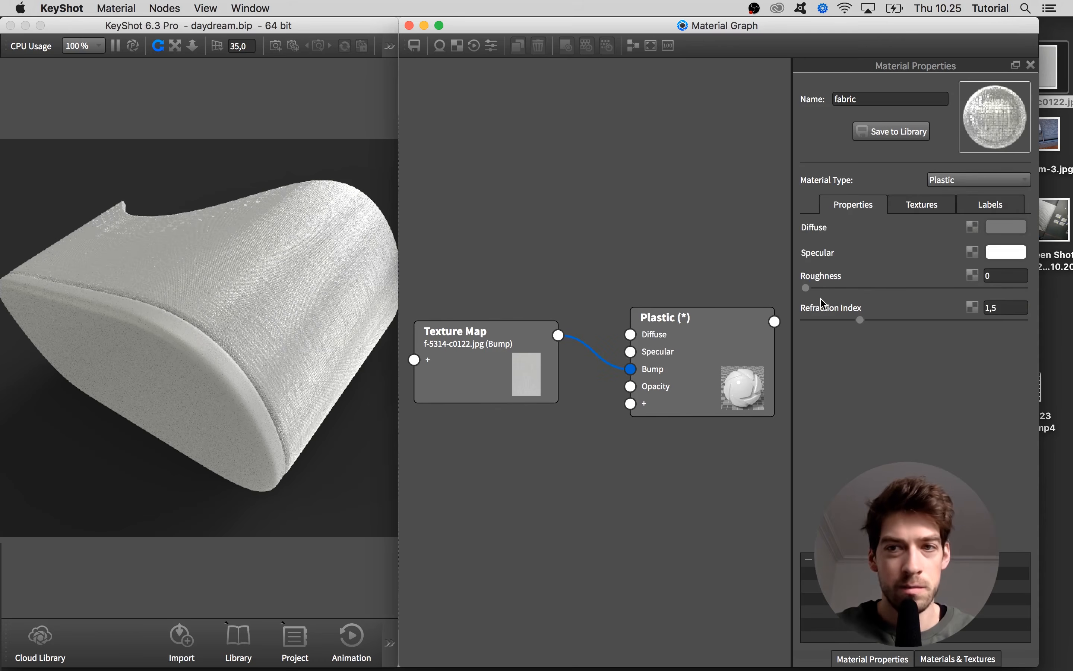
drag(842, 289, 876, 288)
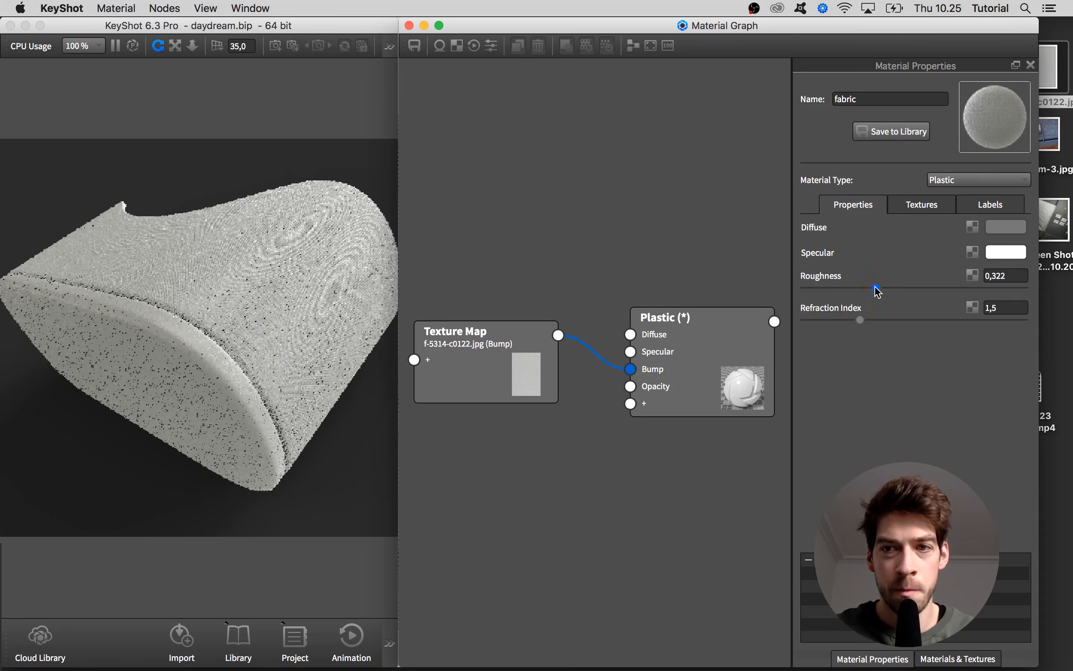
Compare the rendered weave with daydream-3.jpg and set the bump texture map's scale to 0,8
scroll(259, 330, up, 5)
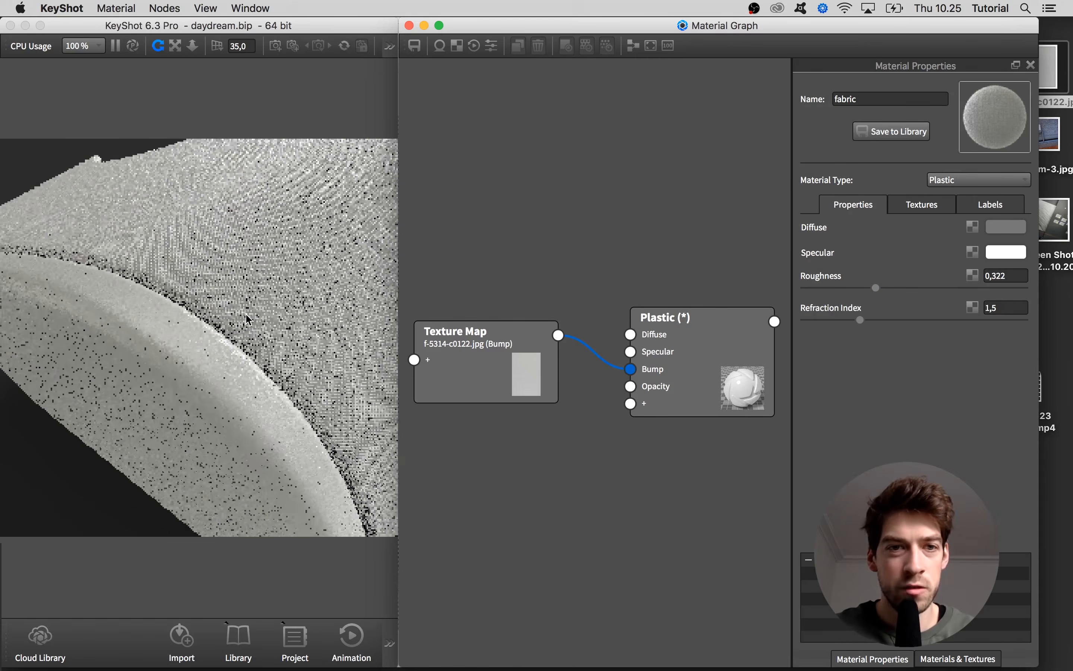
scroll(242, 322, up, 5)
click(273, 326)
scroll(273, 326, down, 6)
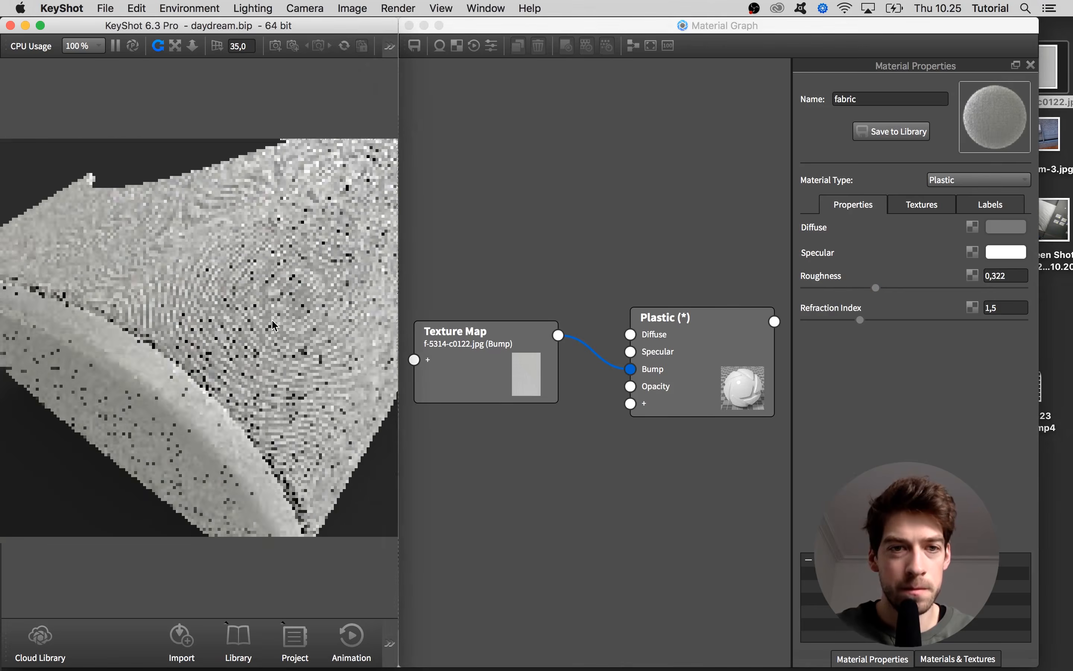
click(457, 352)
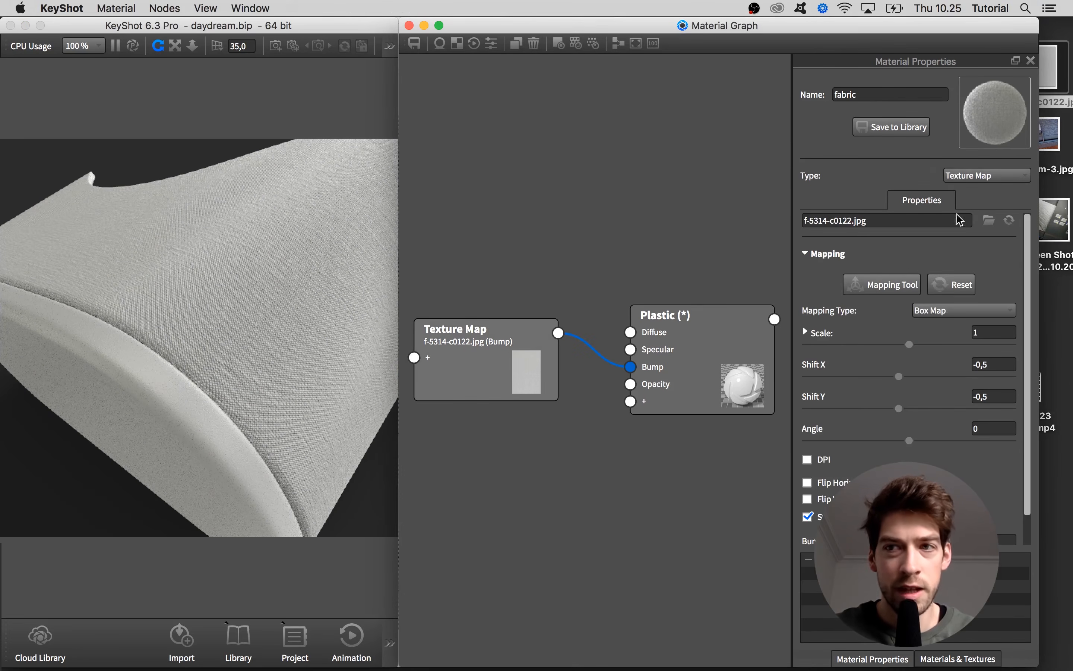
click(1050, 131)
key(space)
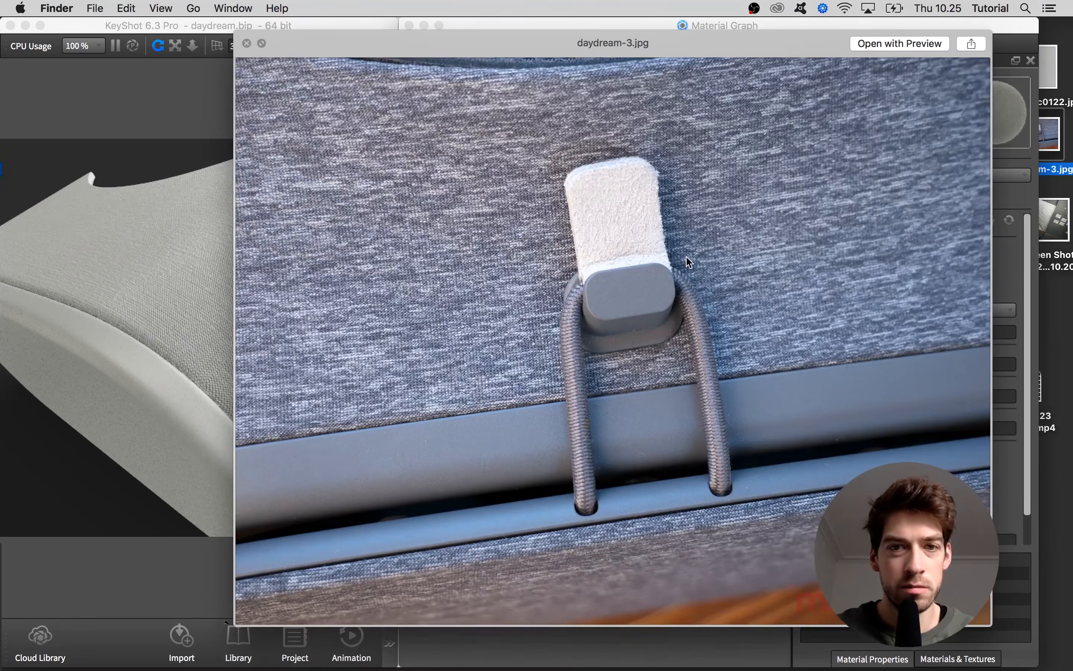
key(space)
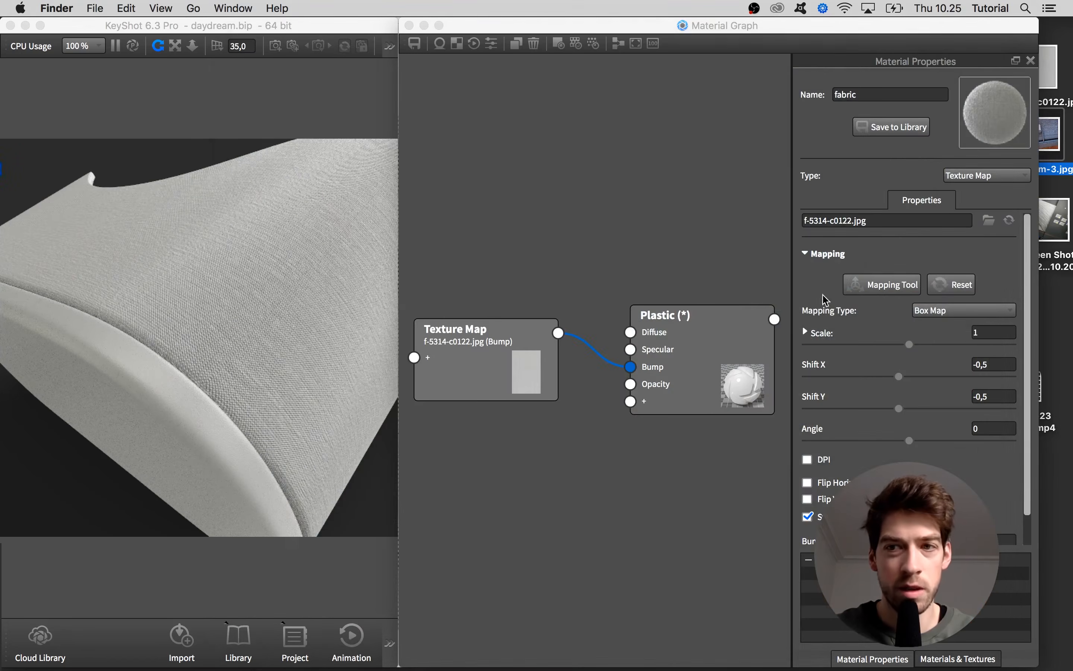
click(978, 332)
text(0,8)
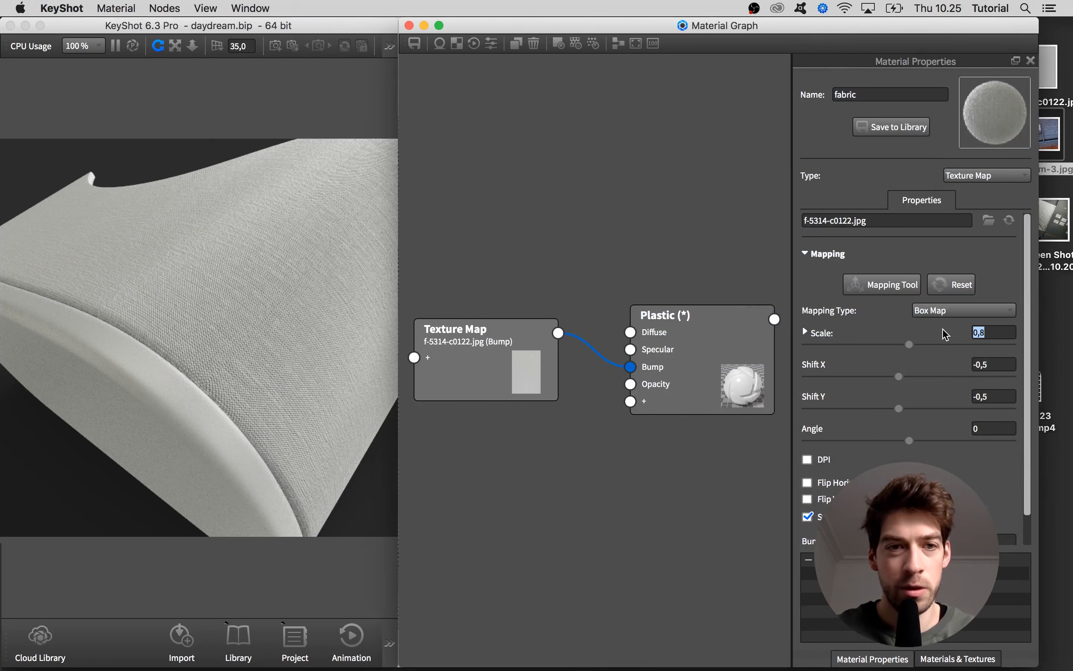
key(Return)
scroll(1016, 528, down, 2)
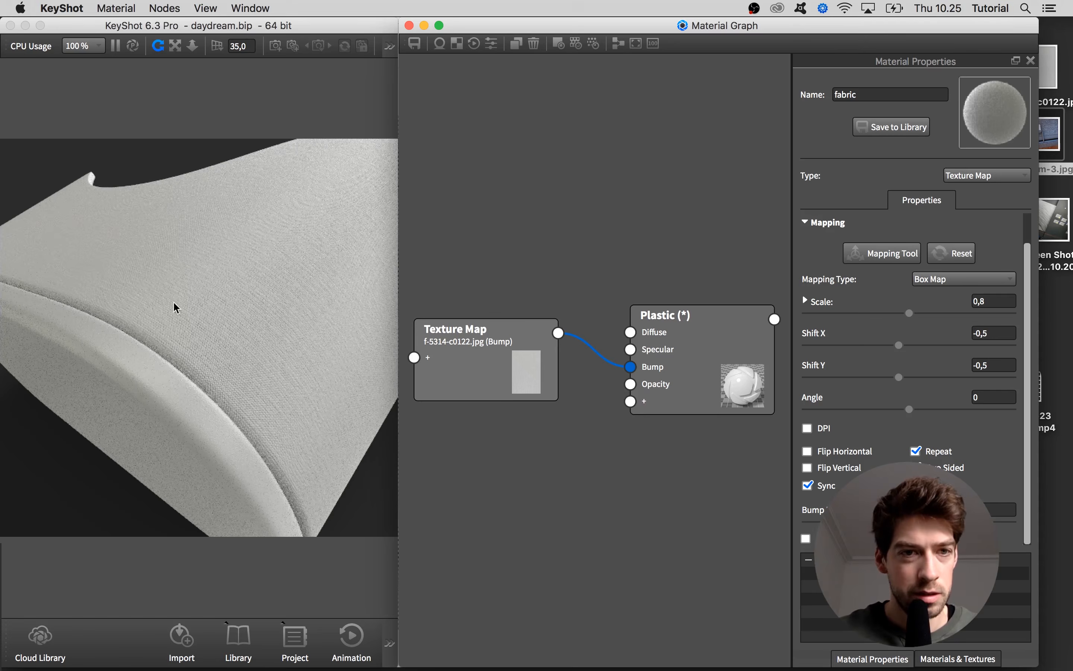
Check the rescaled weave up close on the model and move the Texture Map node lower, away from the Plastic node
scroll(174, 307, up, 5)
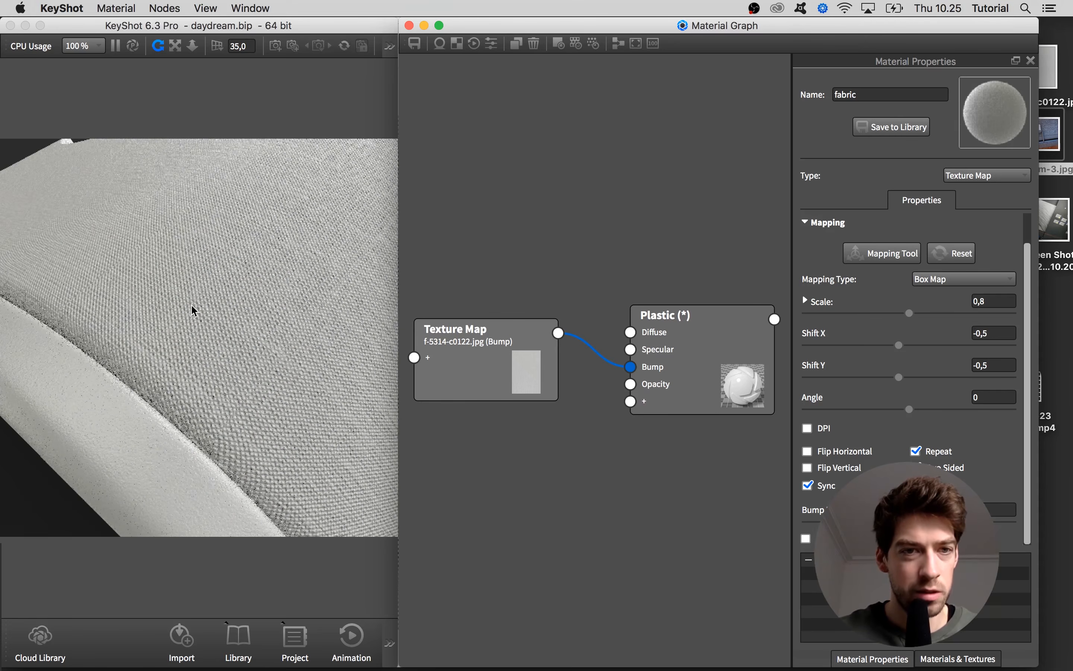
scroll(200, 310, down, 5)
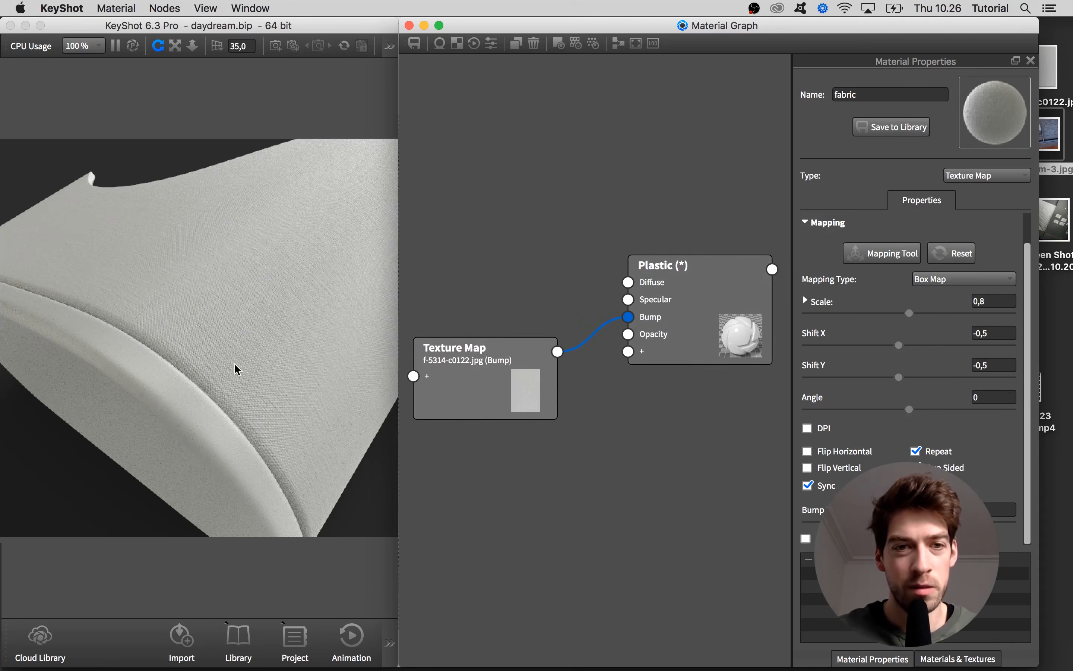
drag(558, 370, 561, 430)
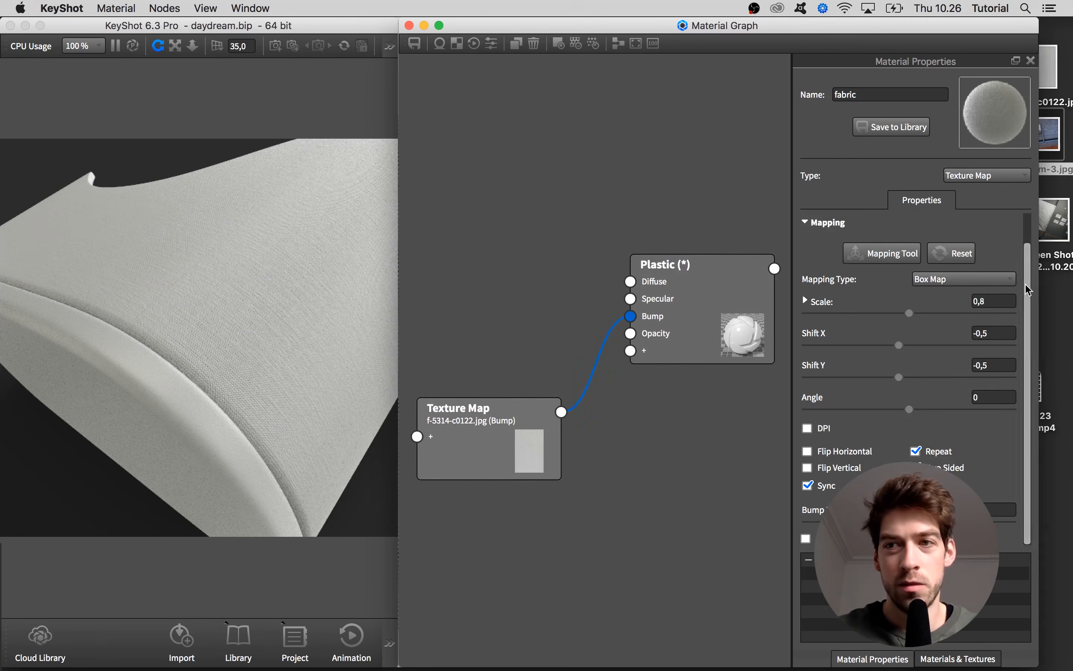
Examine the streaked colour pattern of the fabric in daydream-3.jpg against the current render
click(1063, 295)
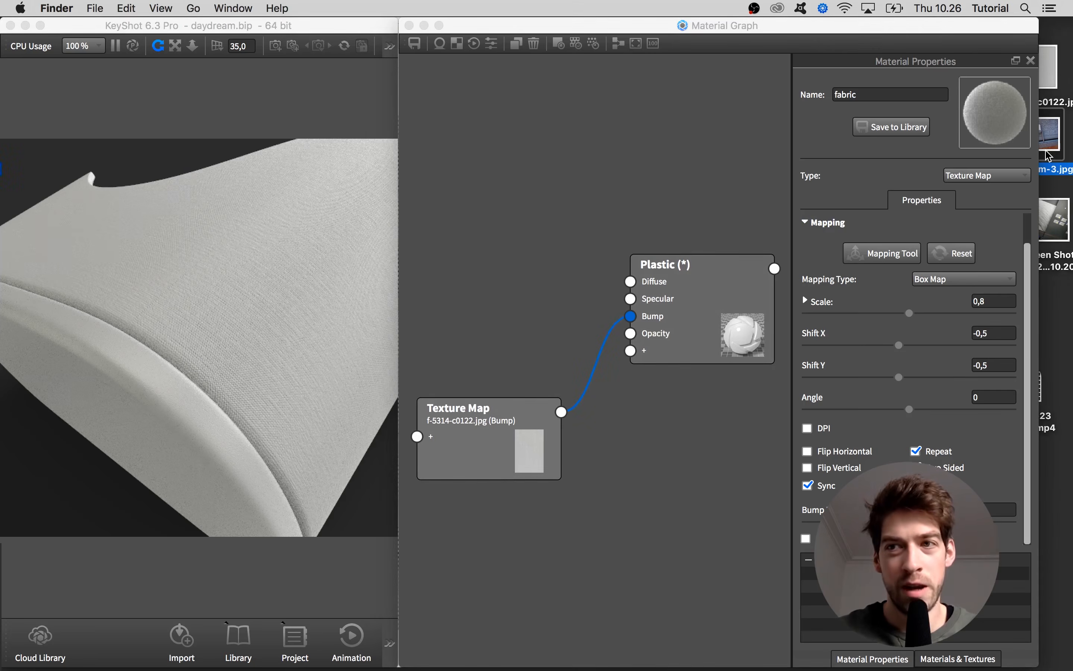
key(space)
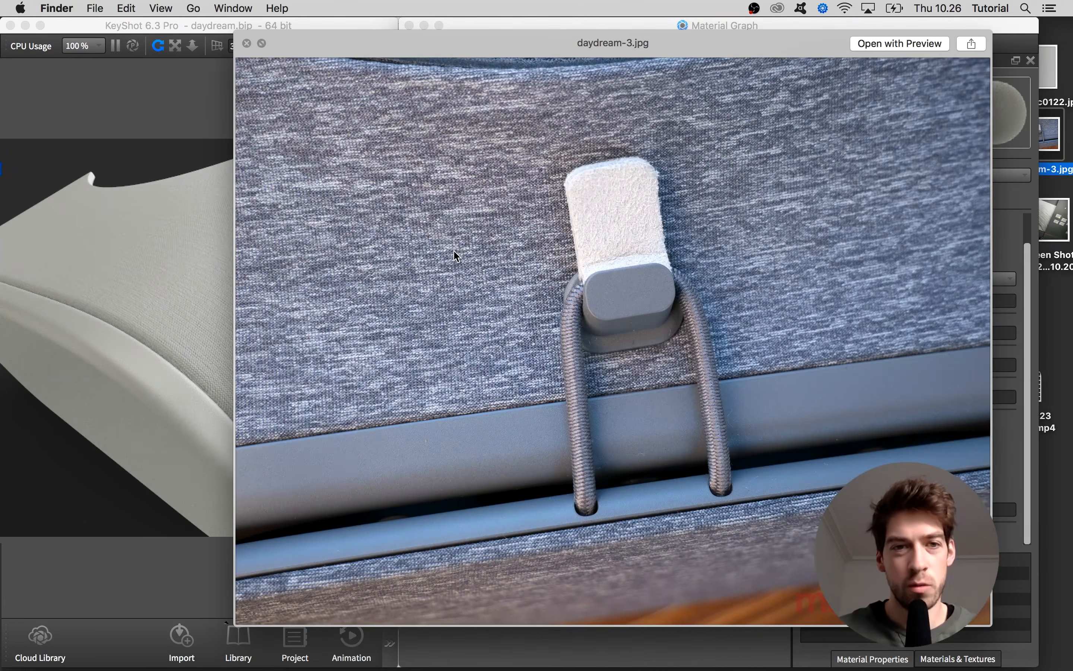
key(space)
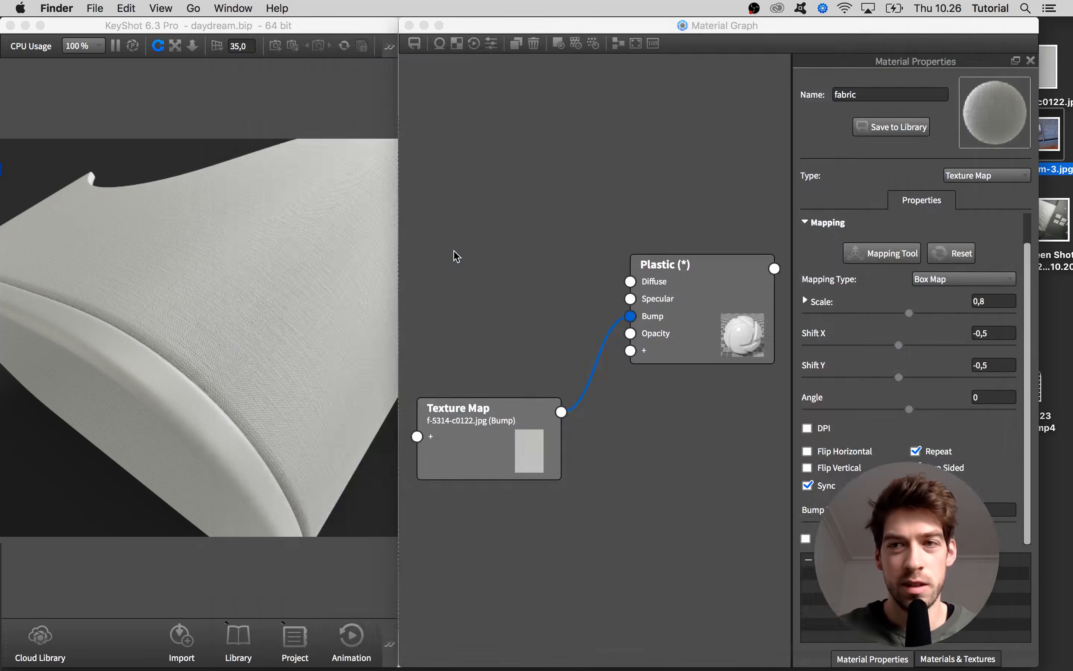
key(space)
key(space)
key(space)
key(space)
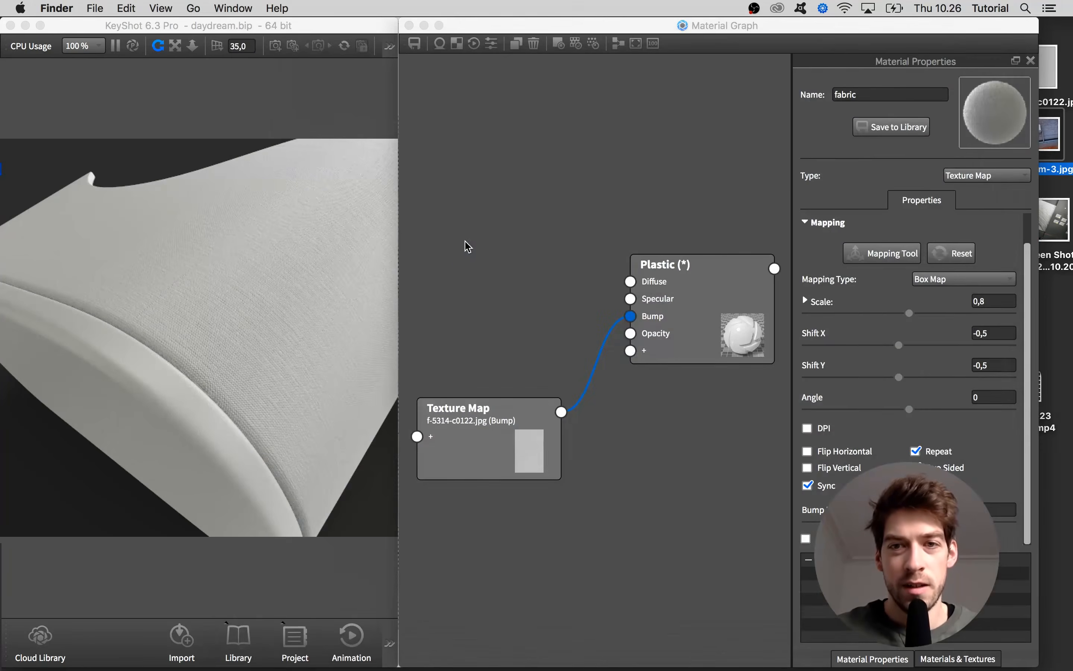
click(663, 288)
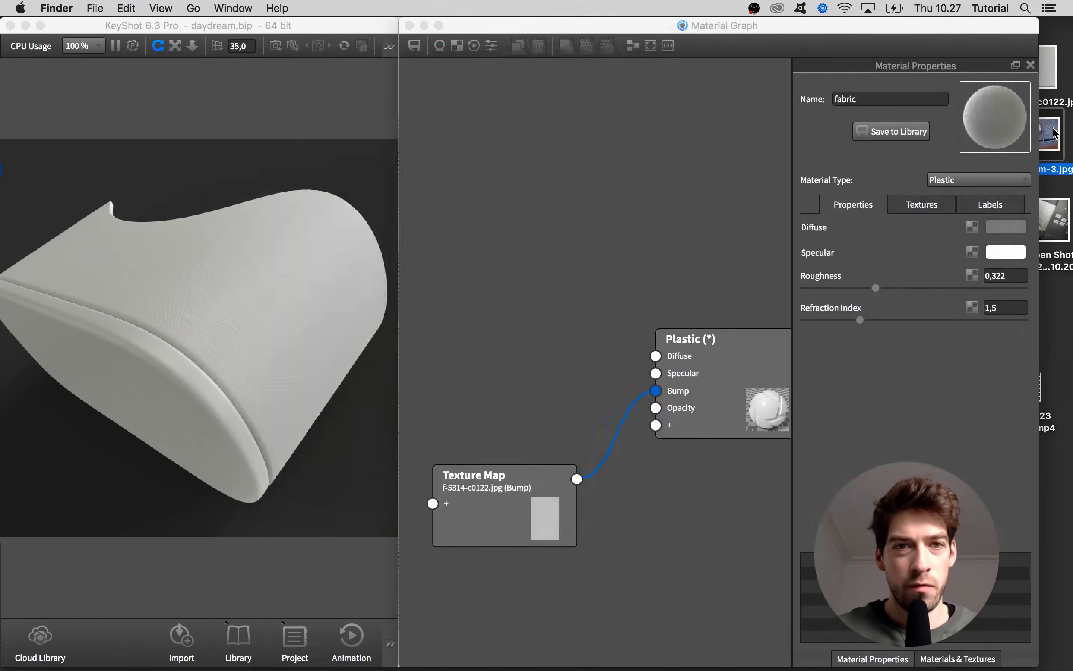
key(space)
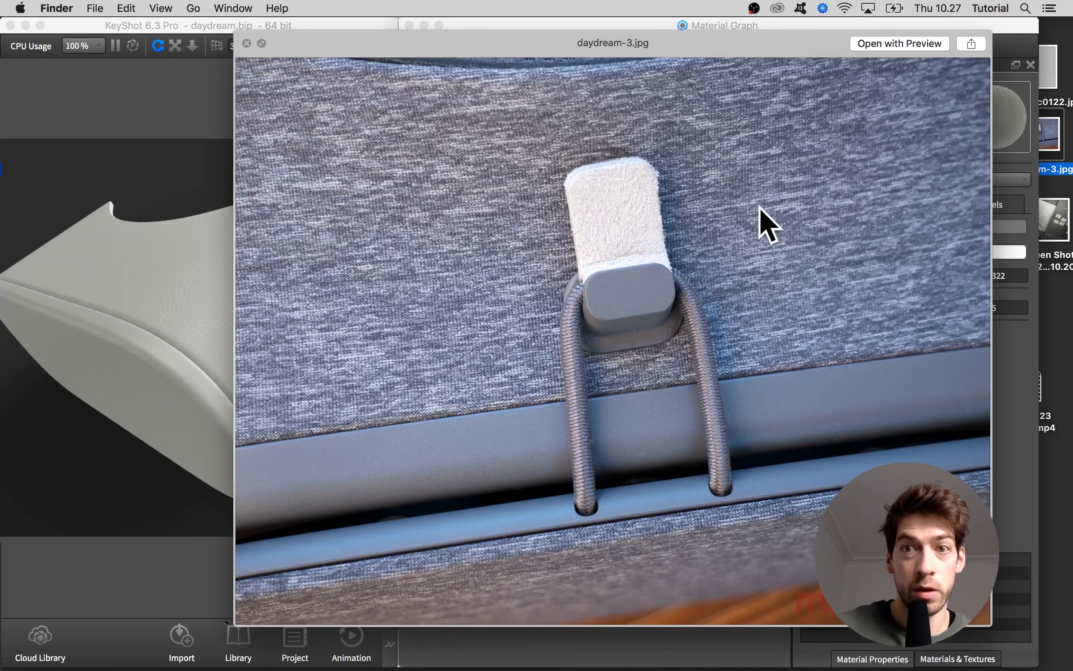
Add a Brushed texture node to the Material Graph and connect it to the Plastic node's Diffuse input
click(579, 258)
right_click(523, 180)
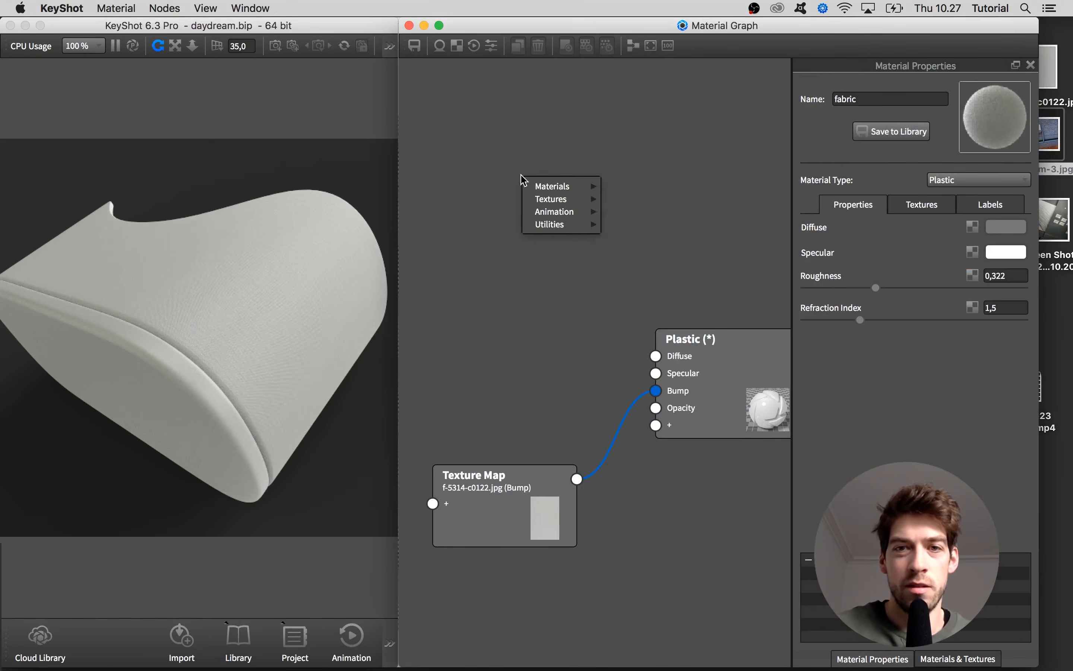
mouse_move(550, 203)
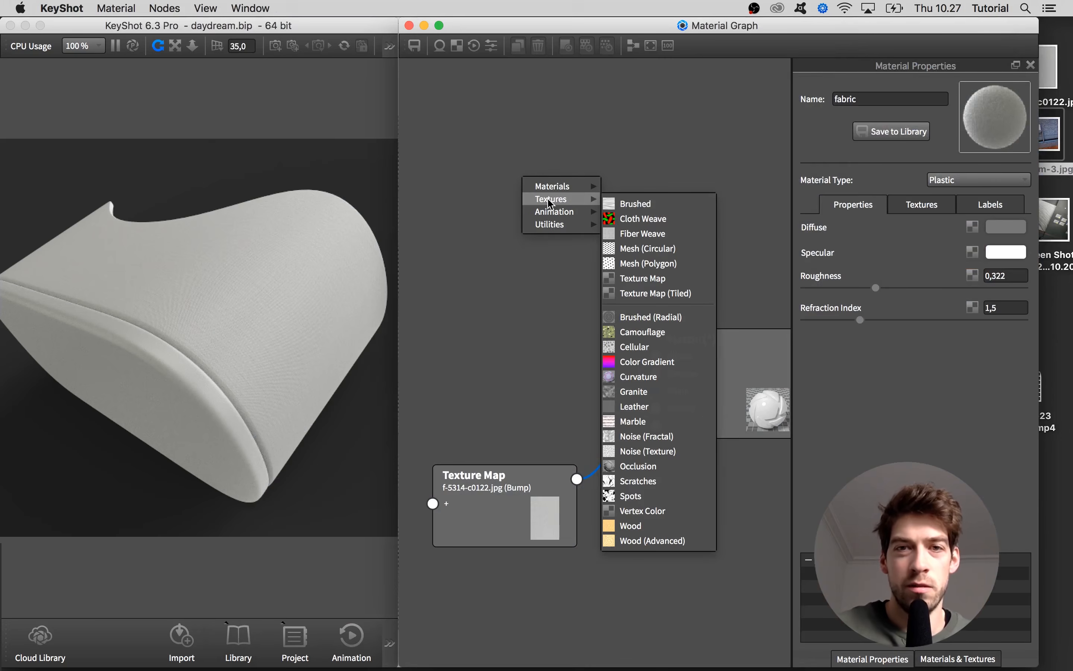
click(639, 205)
mouse_move(639, 207)
mouse_down()
mouse_move(554, 328)
mouse_move(550, 267)
mouse_move(667, 321)
mouse_up()
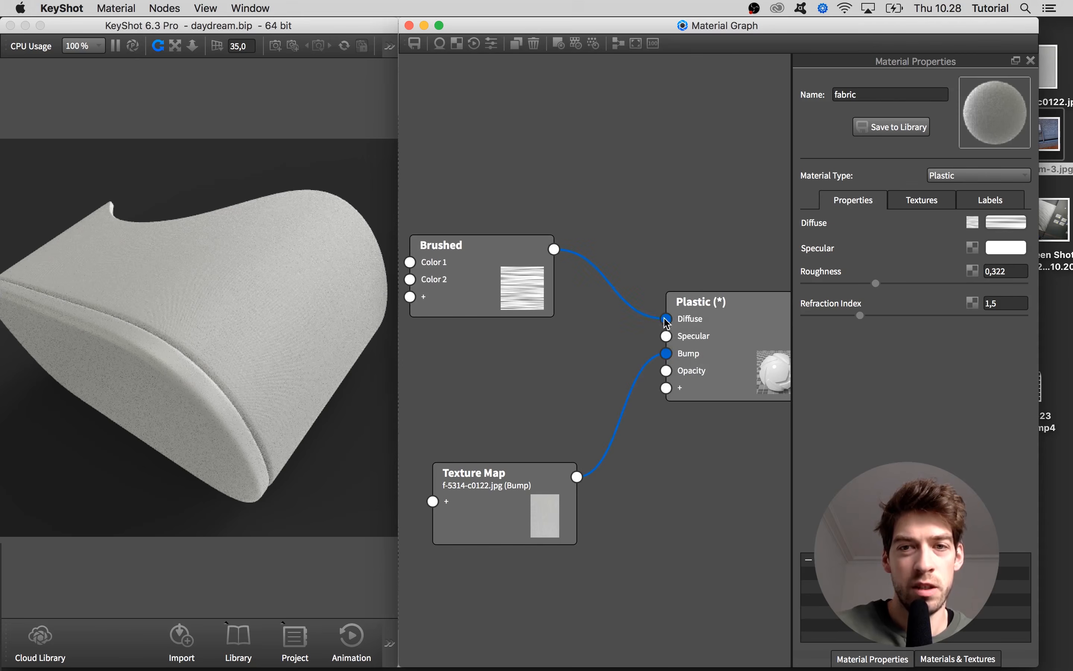
Scale the Brushed texture down non-uniformly to 0,026 in X and 0,034 in Y
drag(500, 280, 505, 289)
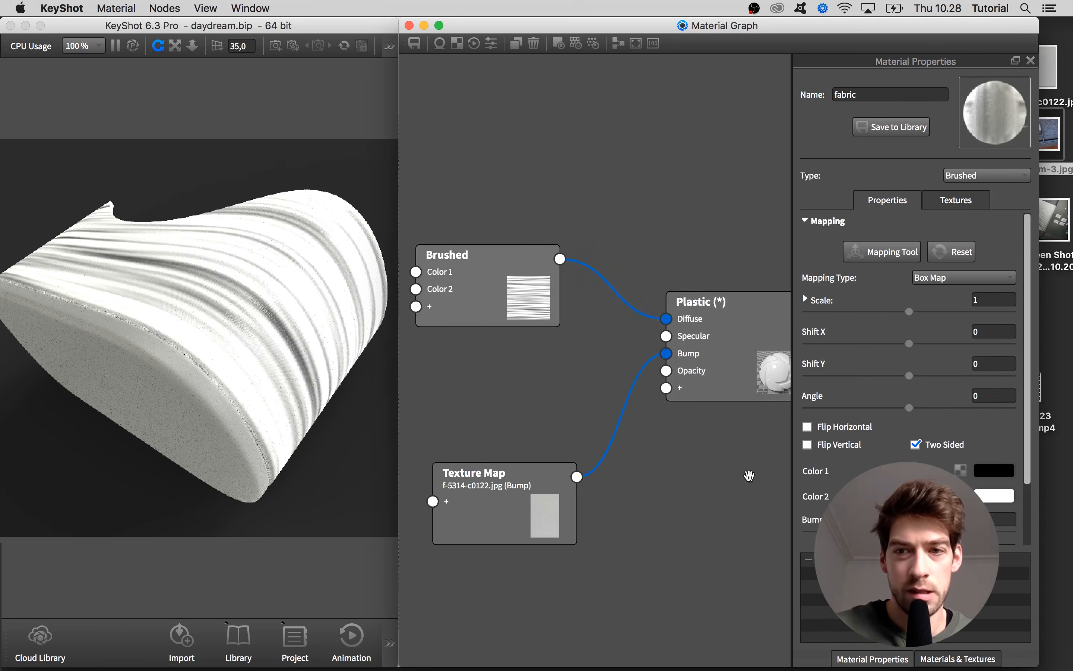
scroll(953, 332, down, 2)
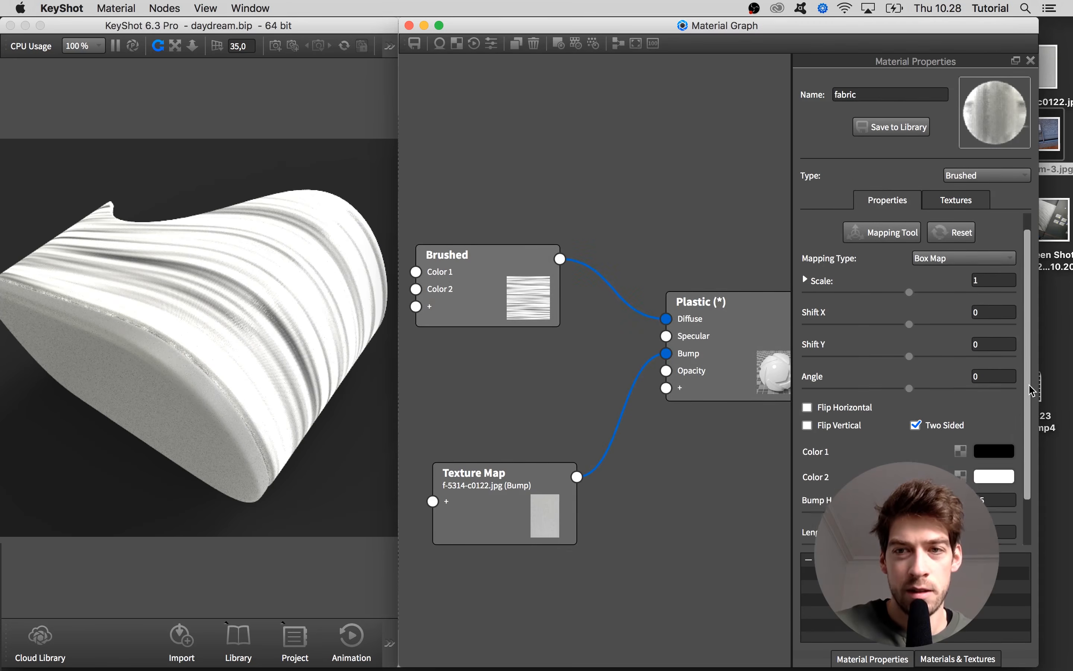
drag(868, 301, 837, 321)
click(805, 288)
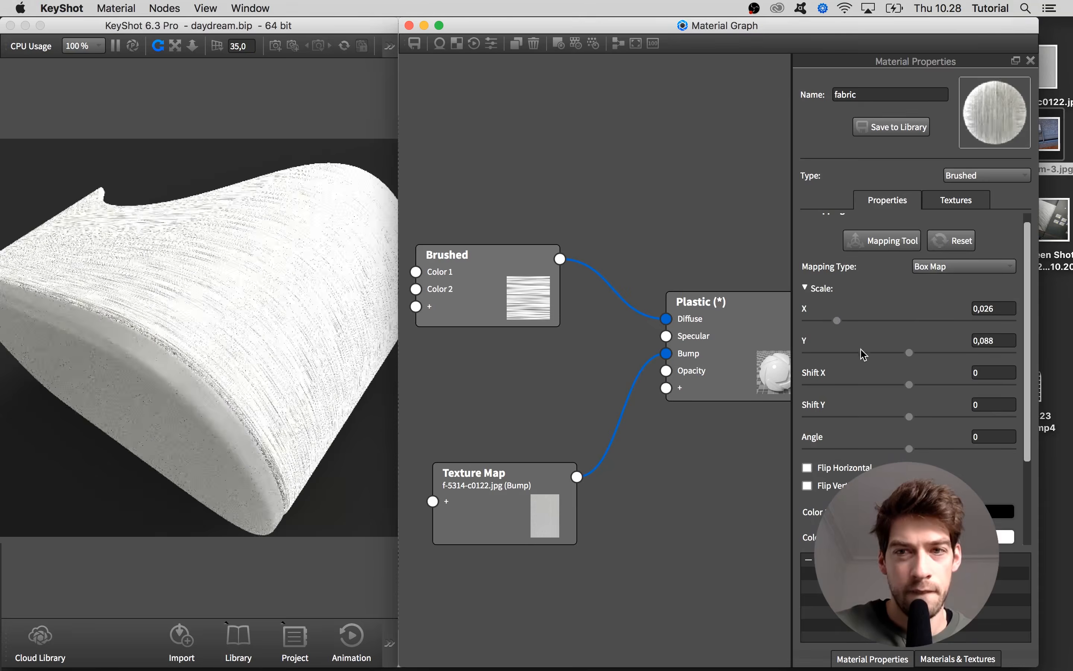
drag(909, 353, 848, 353)
scroll(857, 397, down, 3)
Preview only the Brushed node's colour on the model and set its X scale to 0,048
click(537, 306)
key(c)
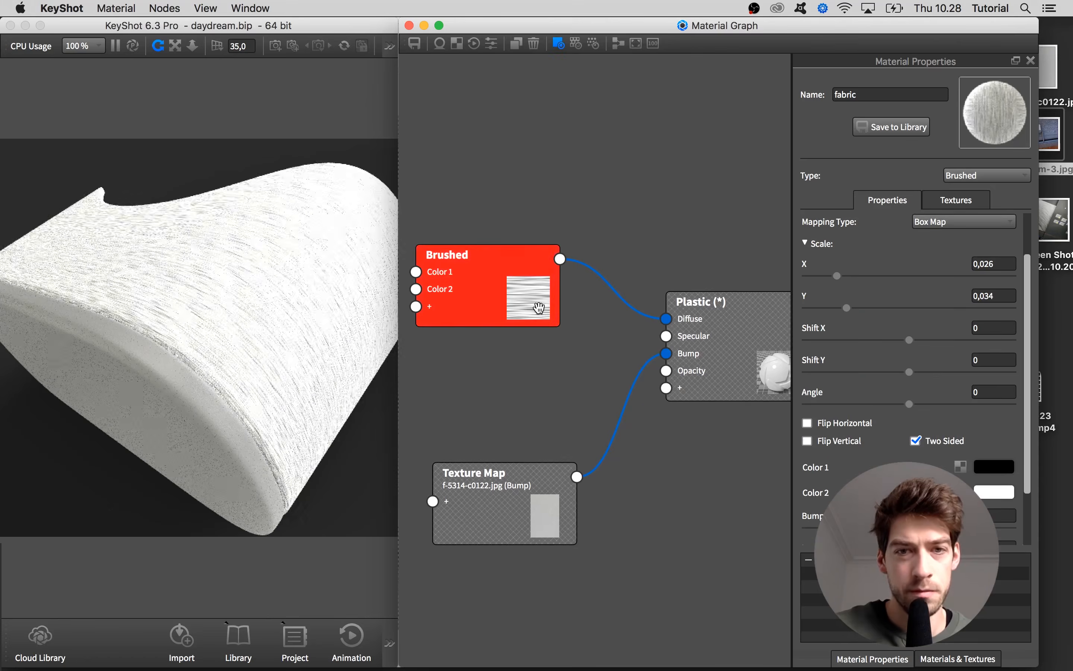
click(861, 276)
Check the length and density of the fabric streaks in daydream-3.jpg
click(1055, 129)
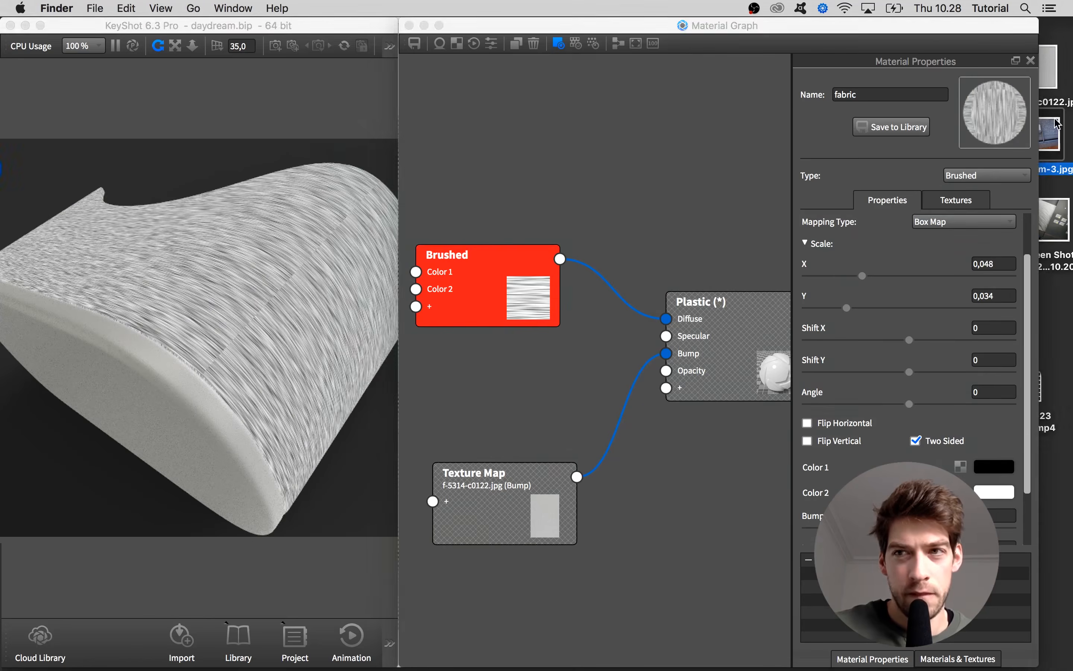
key(space)
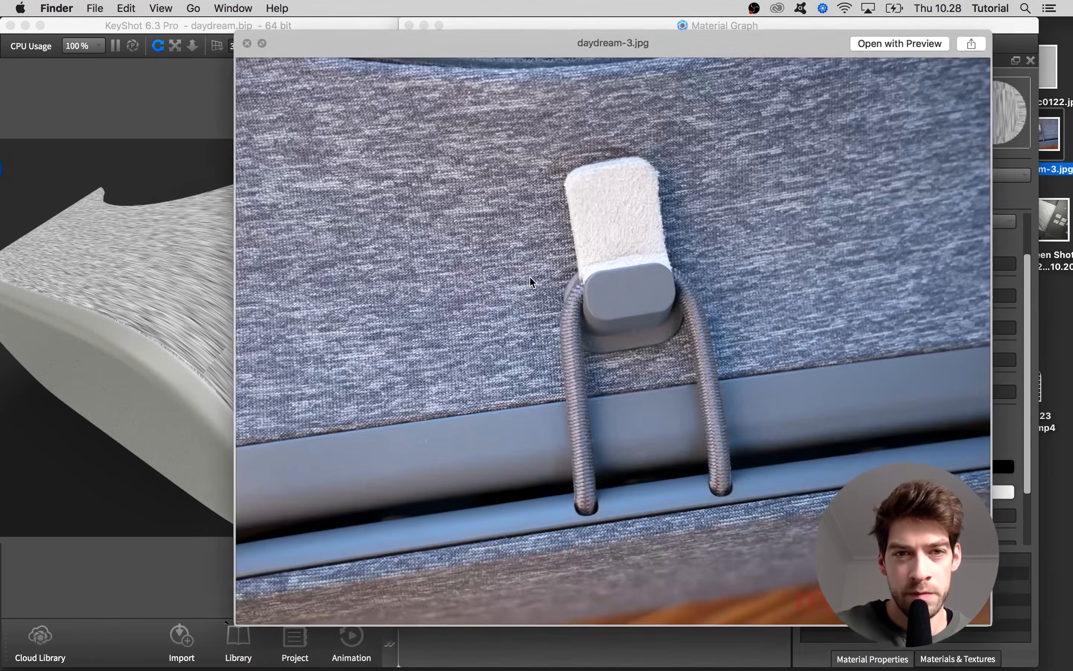
key(space)
Adjust the Brushed texture's scale to 0,121 in X and 0,042 in Y
scroll(838, 359, down, 3)
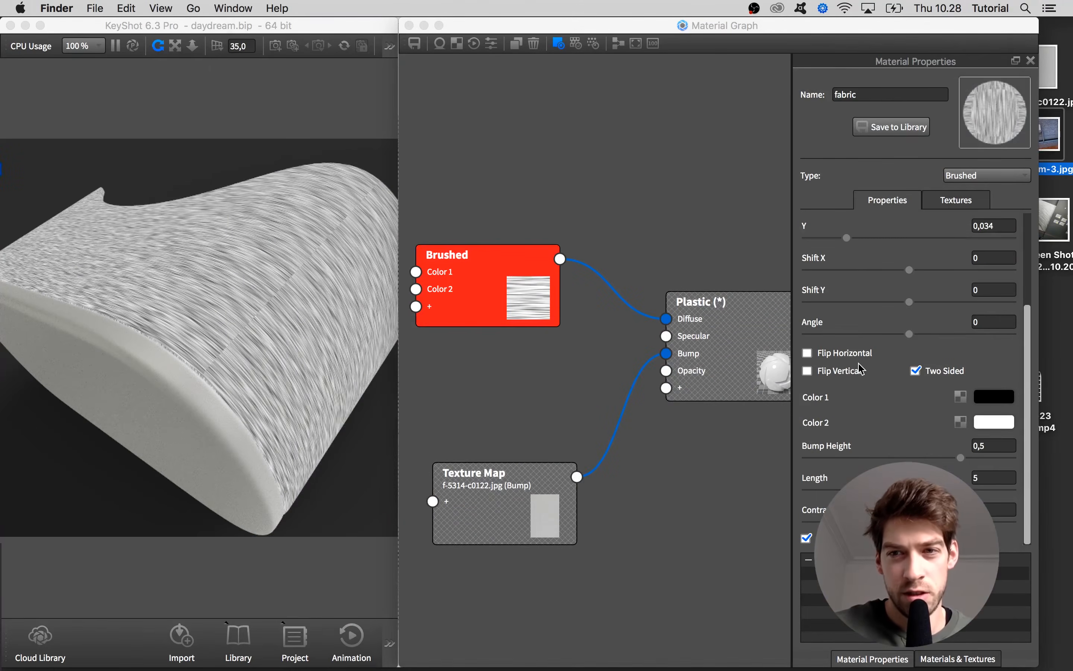
scroll(861, 368, up, 2)
click(898, 313)
click(904, 295)
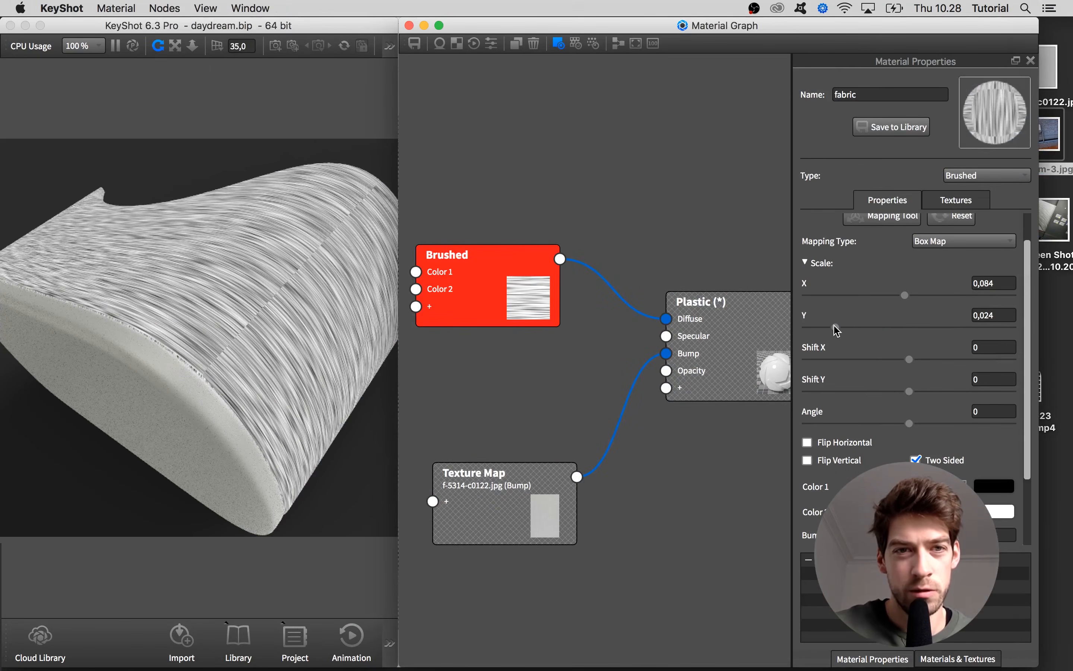
click(967, 295)
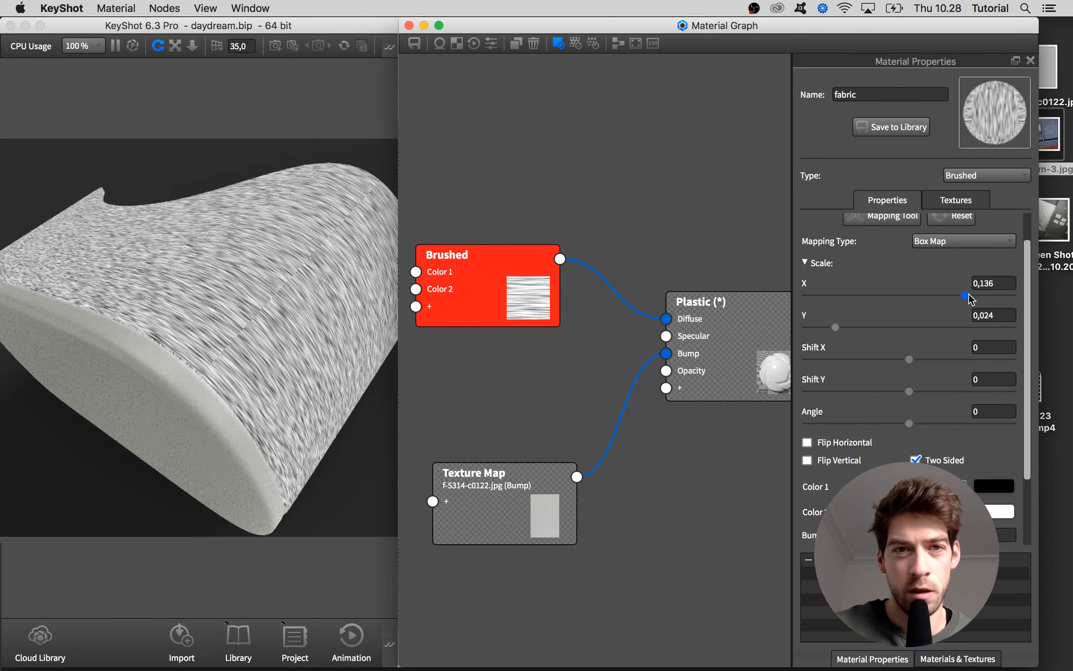
drag(962, 299, 948, 297)
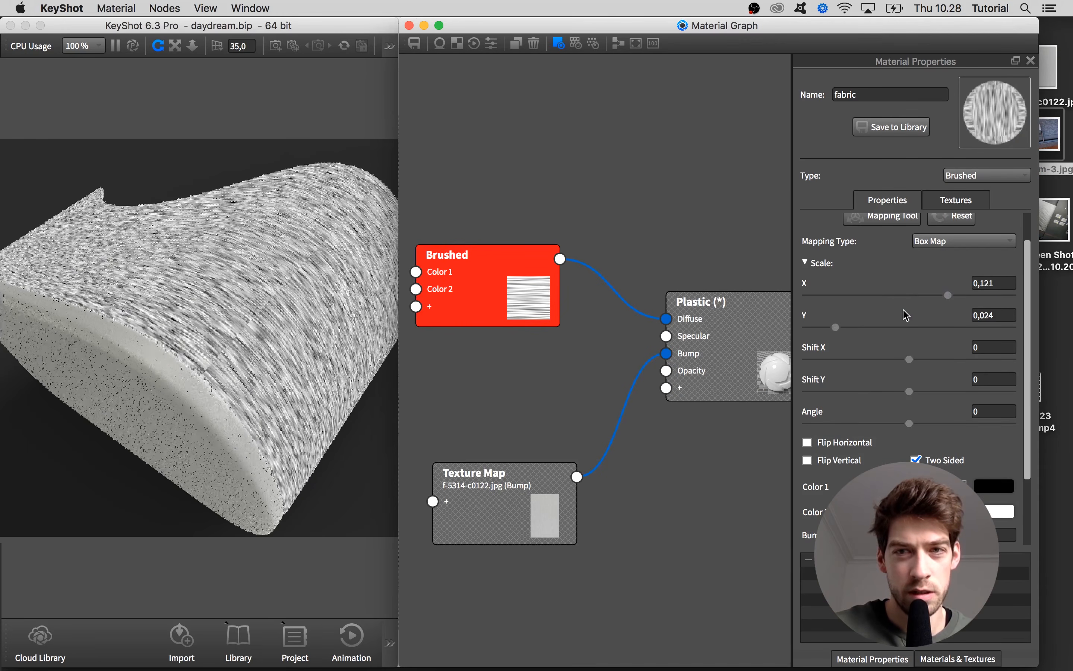
click(853, 327)
click(869, 328)
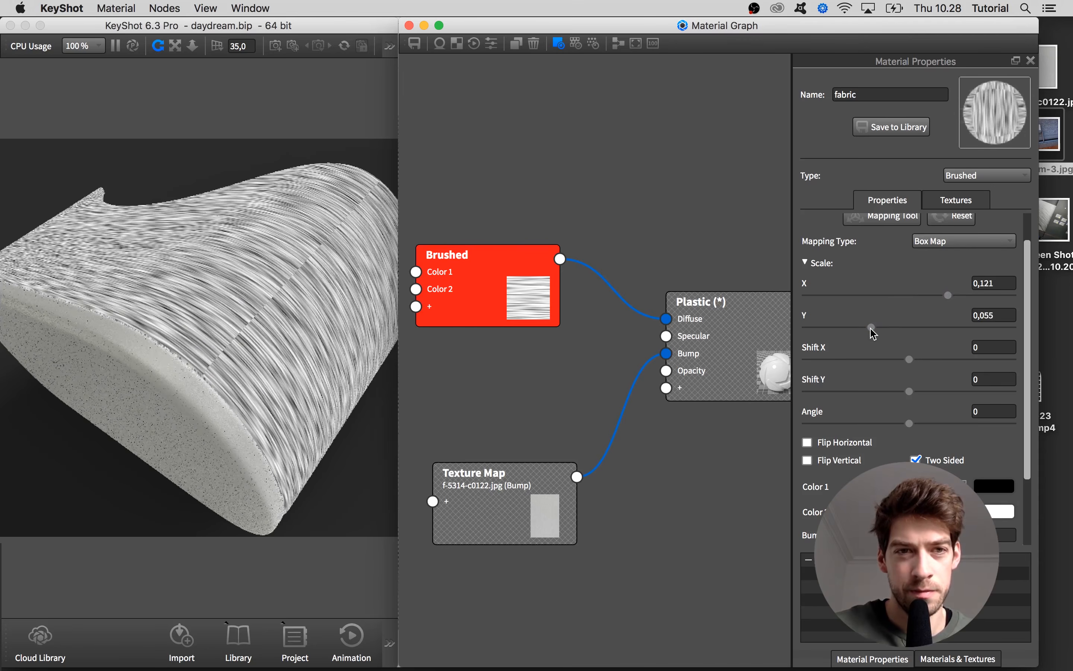
click(856, 328)
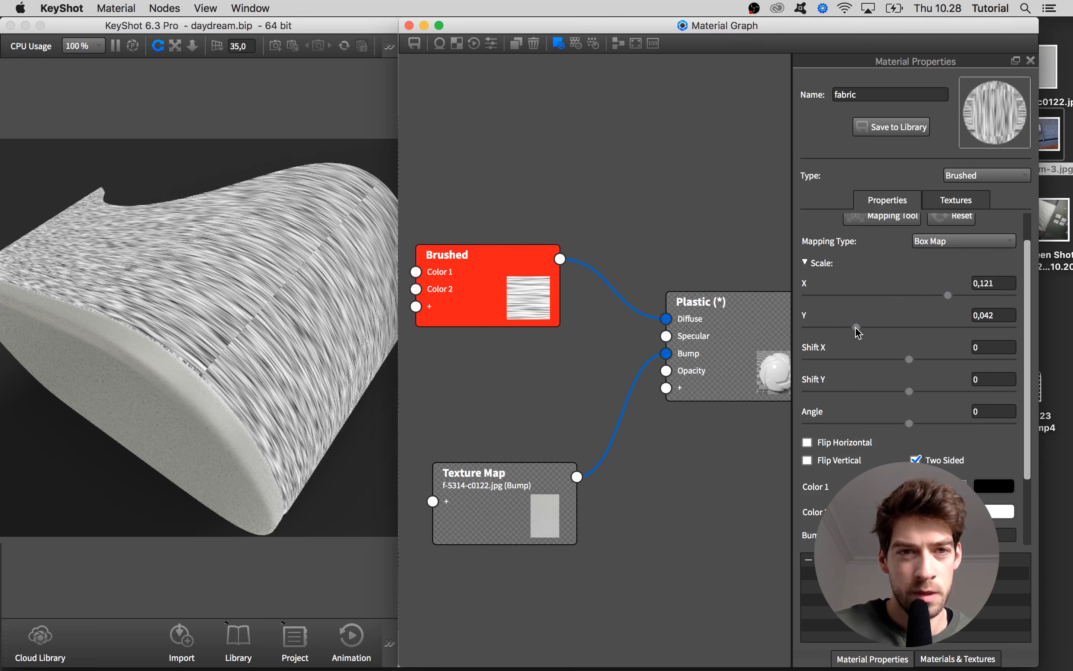
Inspect the streaks from another angle and end the Brushed node's colour preview to see the full material
drag(280, 316, 185, 338)
drag(441, 304, 437, 300)
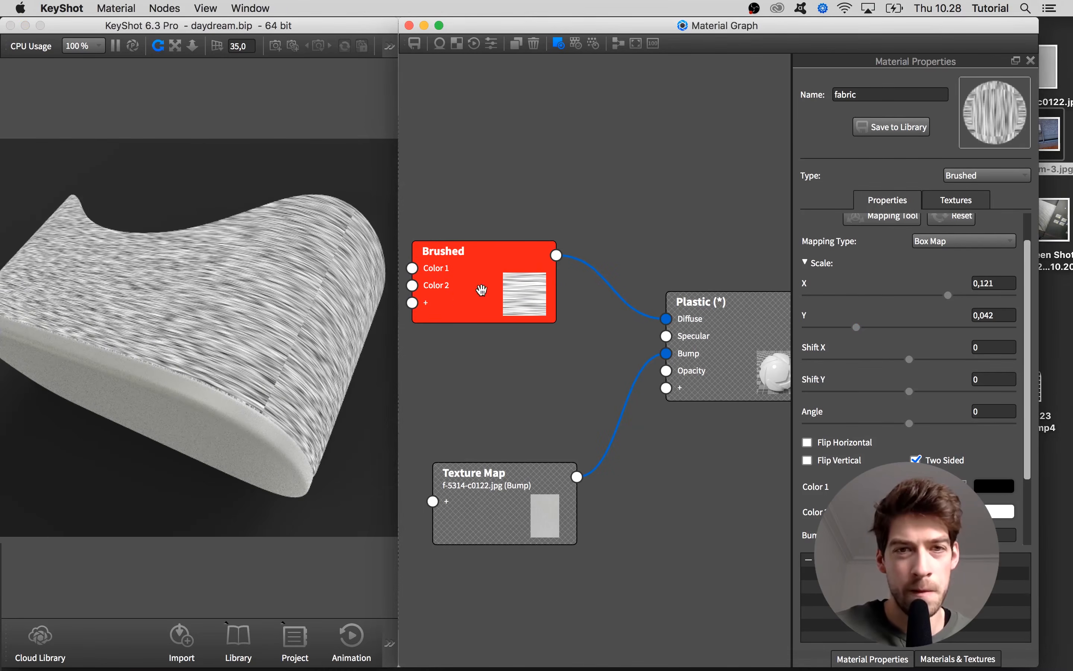
drag(535, 294, 532, 297)
key(c)
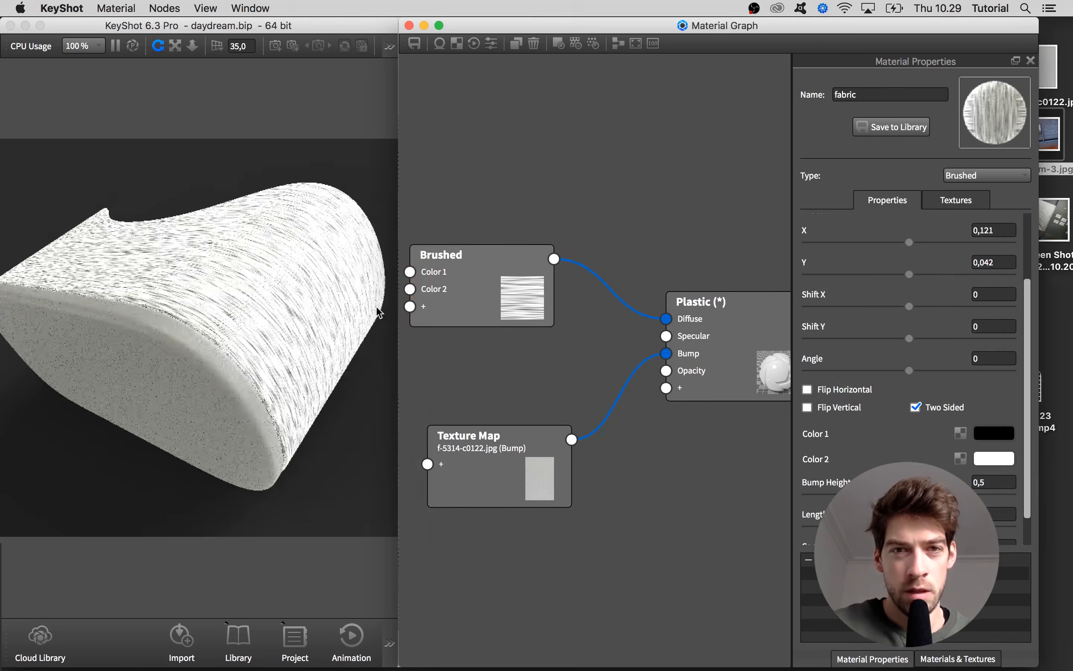
drag(379, 311, 355, 333)
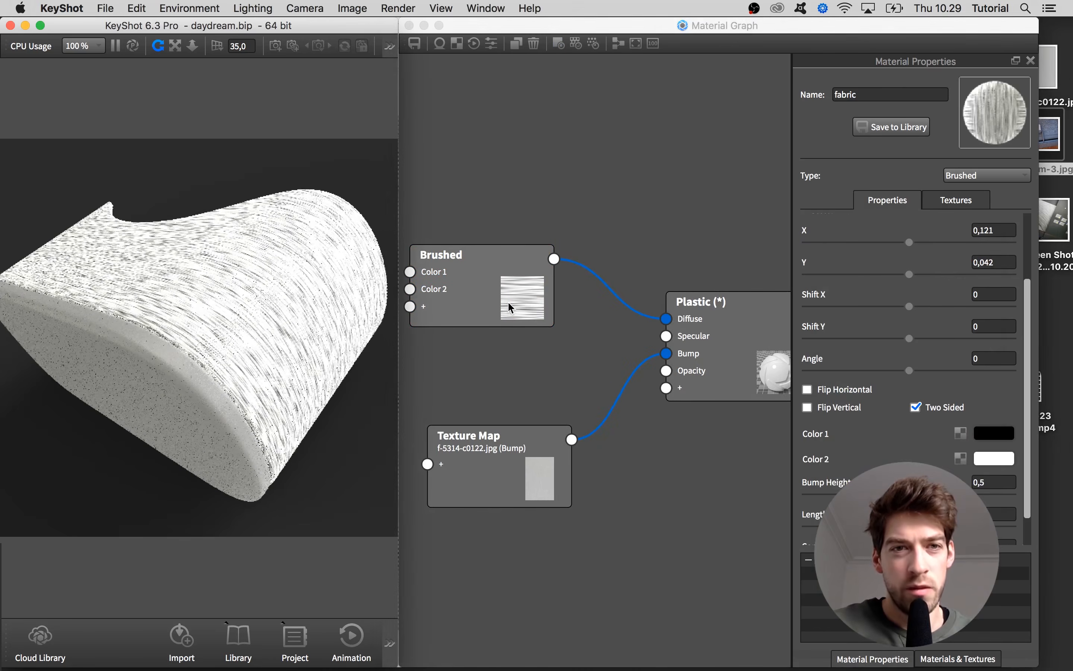
click(993, 458)
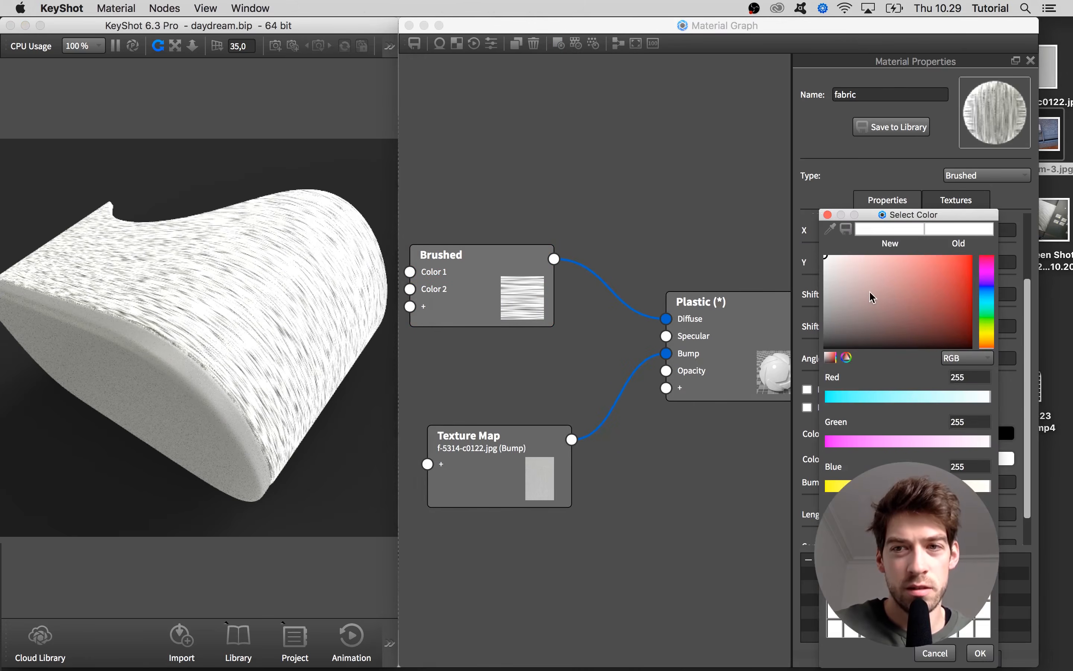
drag(871, 297, 808, 284)
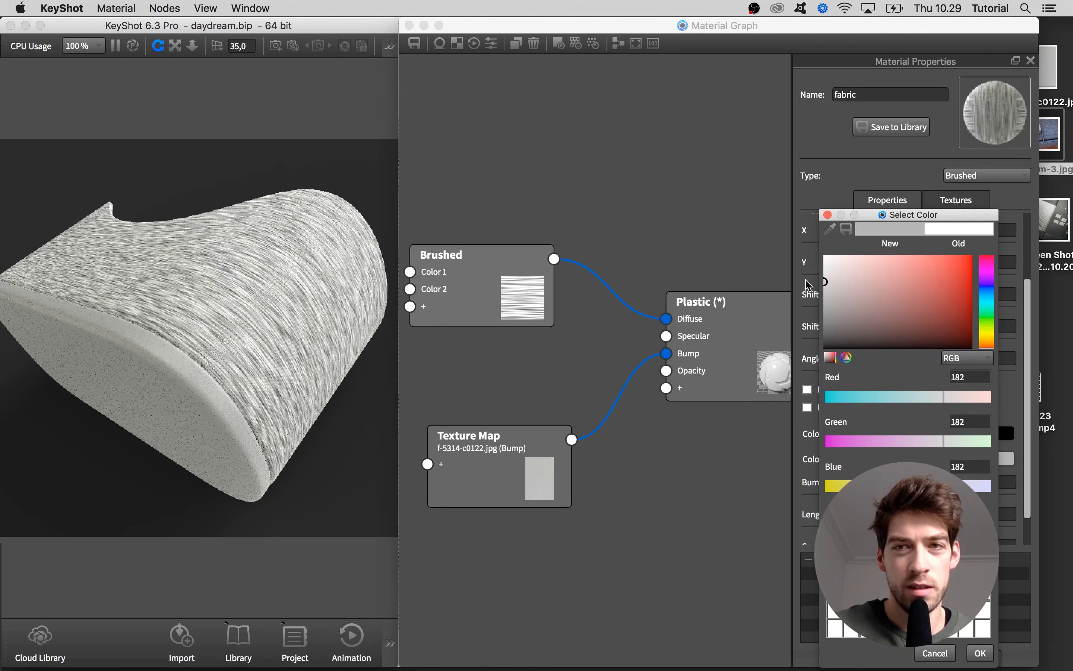
click(817, 288)
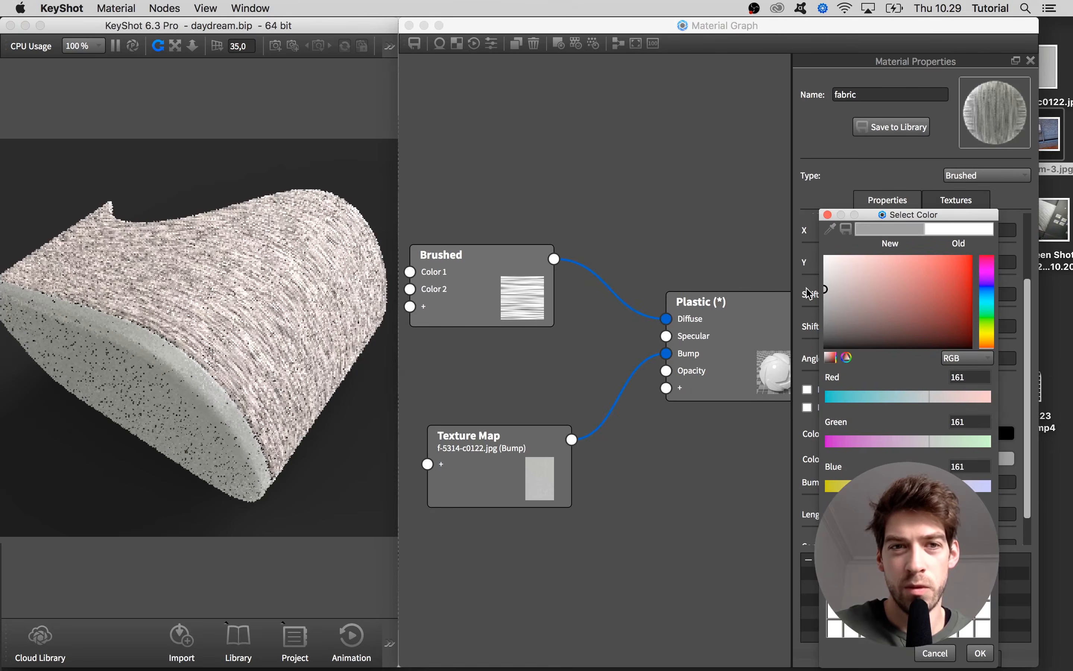
click(992, 291)
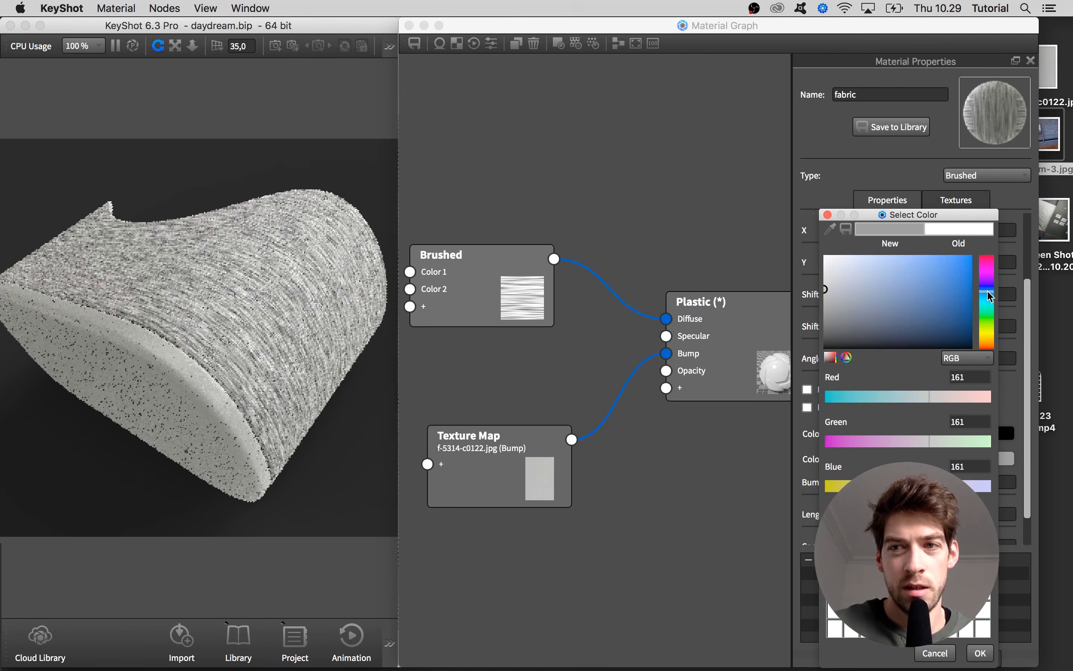
click(827, 284)
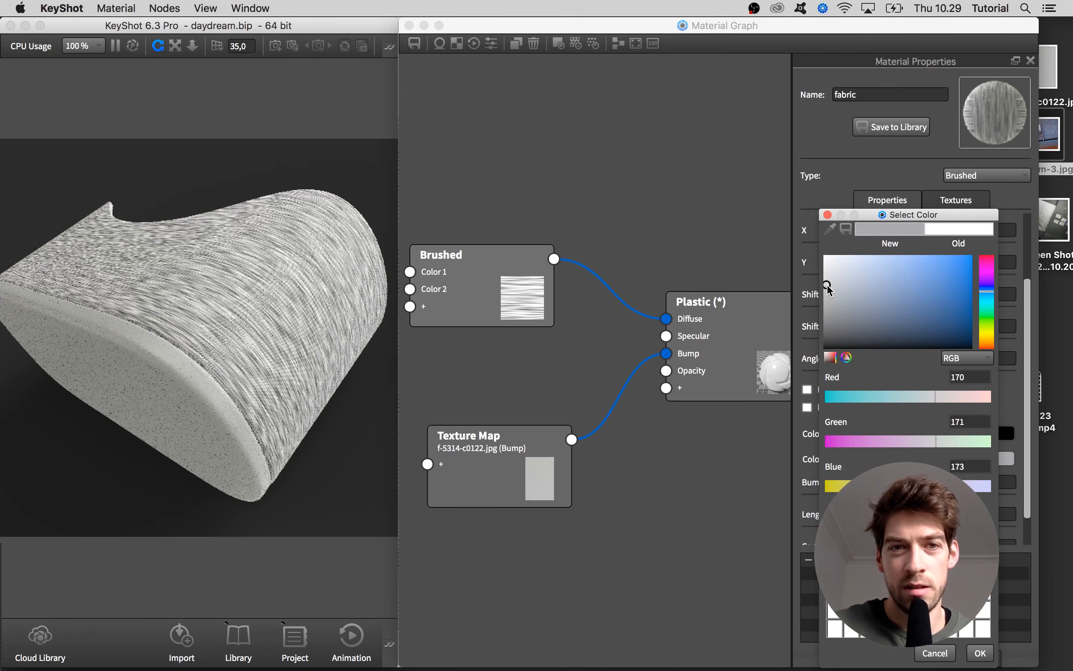
Compare the fabric colours in daydream-3.jpg with the rendered material
click(1055, 133)
key(space)
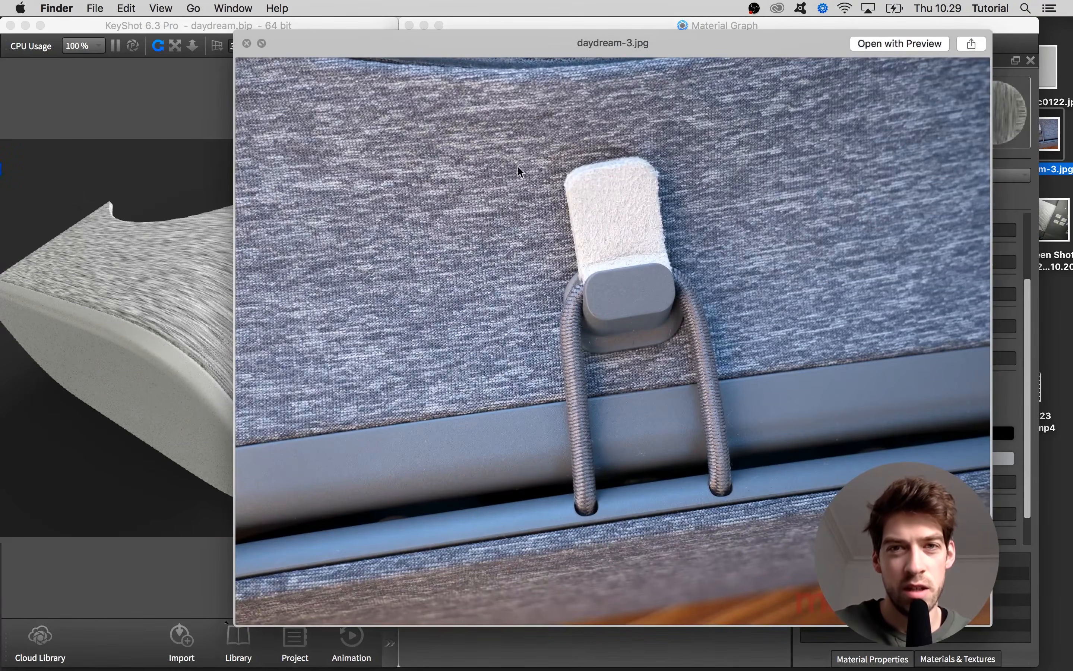
key(space)
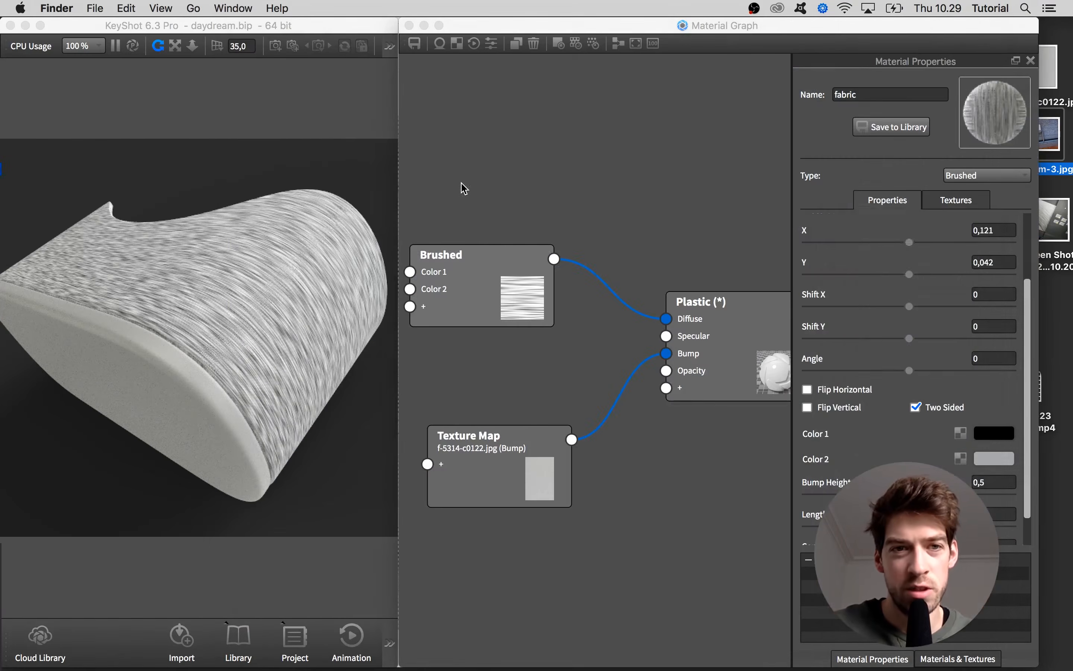
Discard the open colour choice and set Color 2 of the Brushed texture to a light neutral grey
click(488, 292)
drag(487, 292, 490, 288)
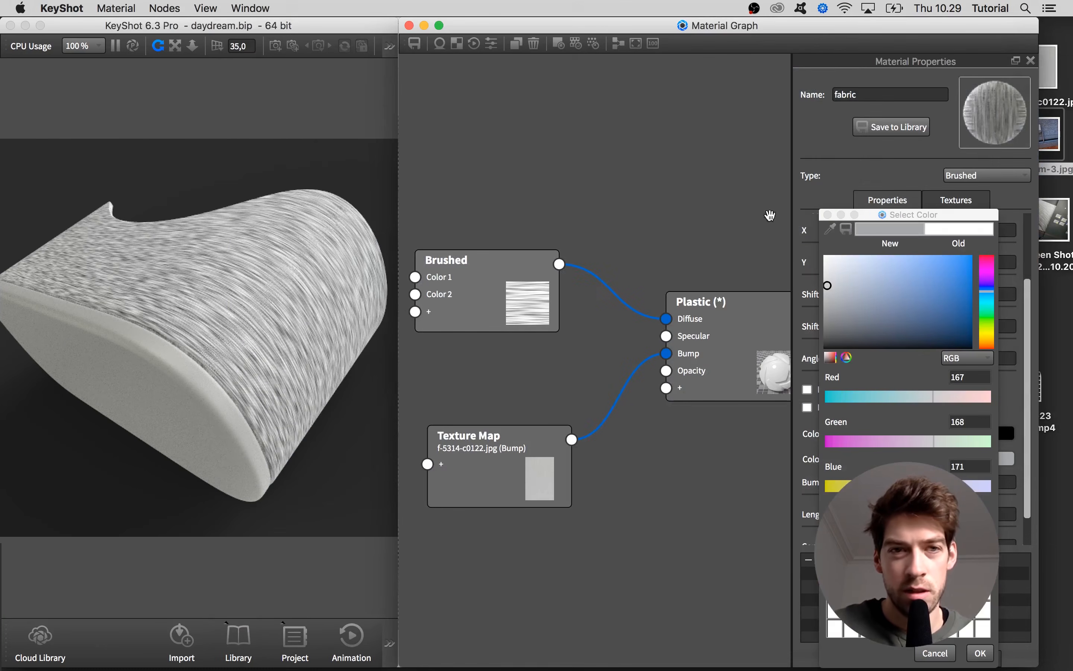
click(827, 215)
drag(545, 249, 556, 246)
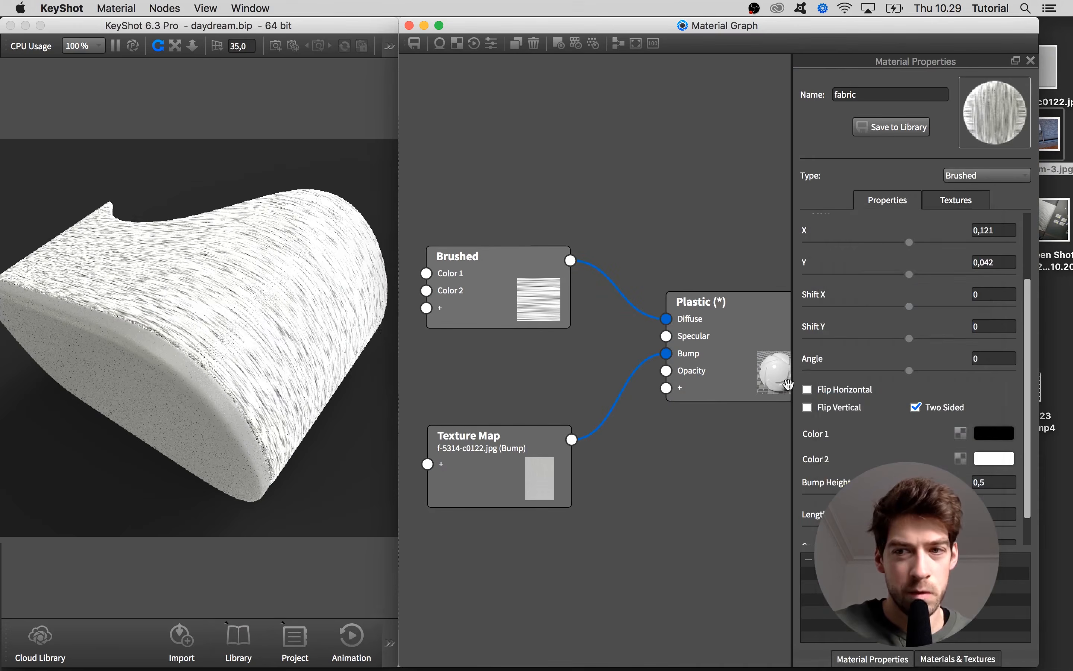
click(994, 456)
drag(838, 298, 788, 283)
click(982, 651)
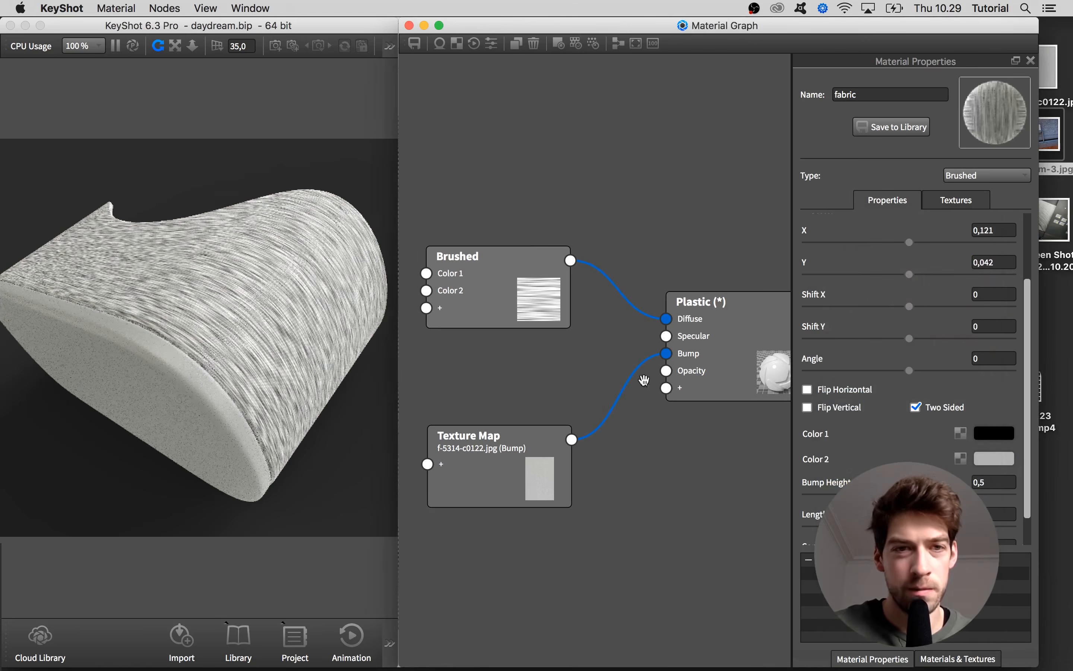
Examine the grey streaks and woven bump on the model up close and from several distances and angles
scroll(252, 305, up, 3)
click(269, 298)
scroll(267, 293, down, 5)
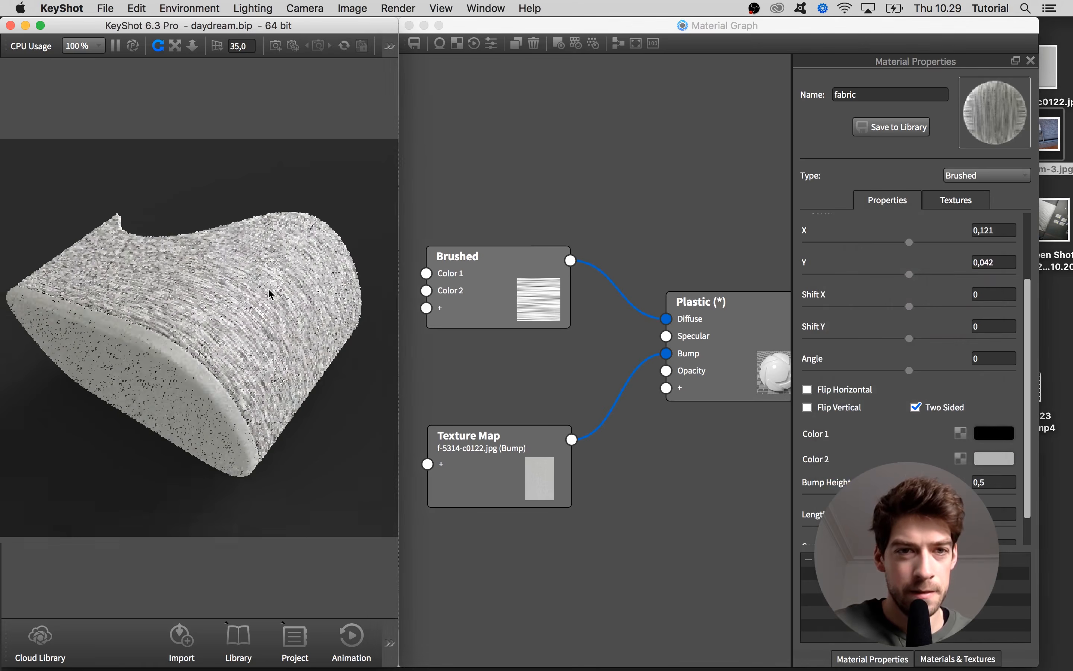
drag(267, 291, 271, 324)
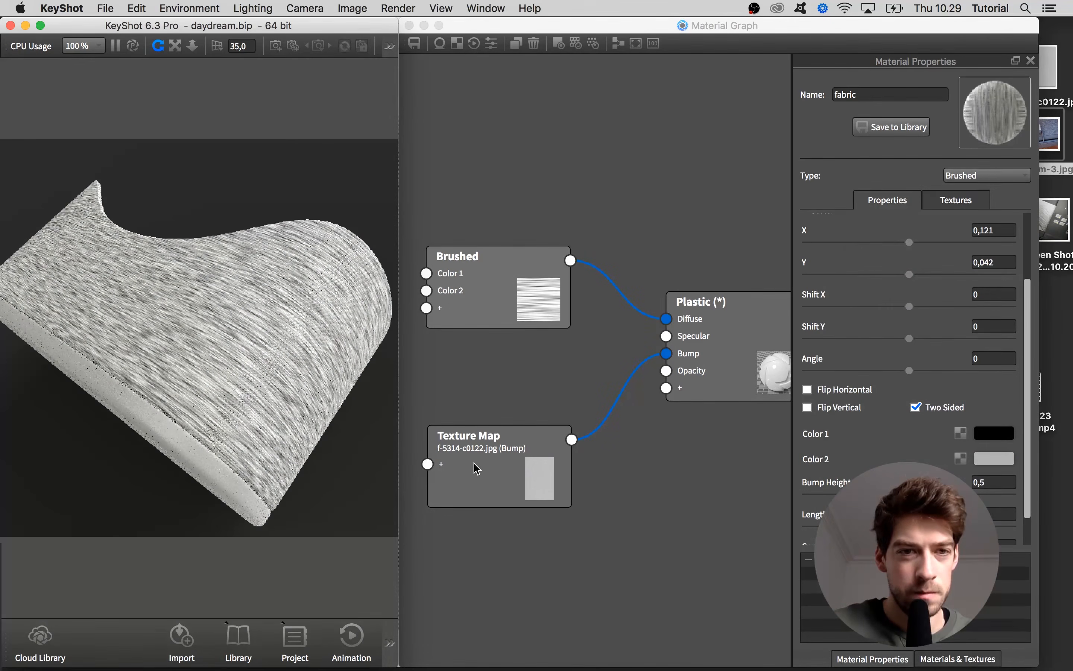
scroll(281, 438, up, 10)
drag(281, 438, 238, 436)
key(super+Tab)
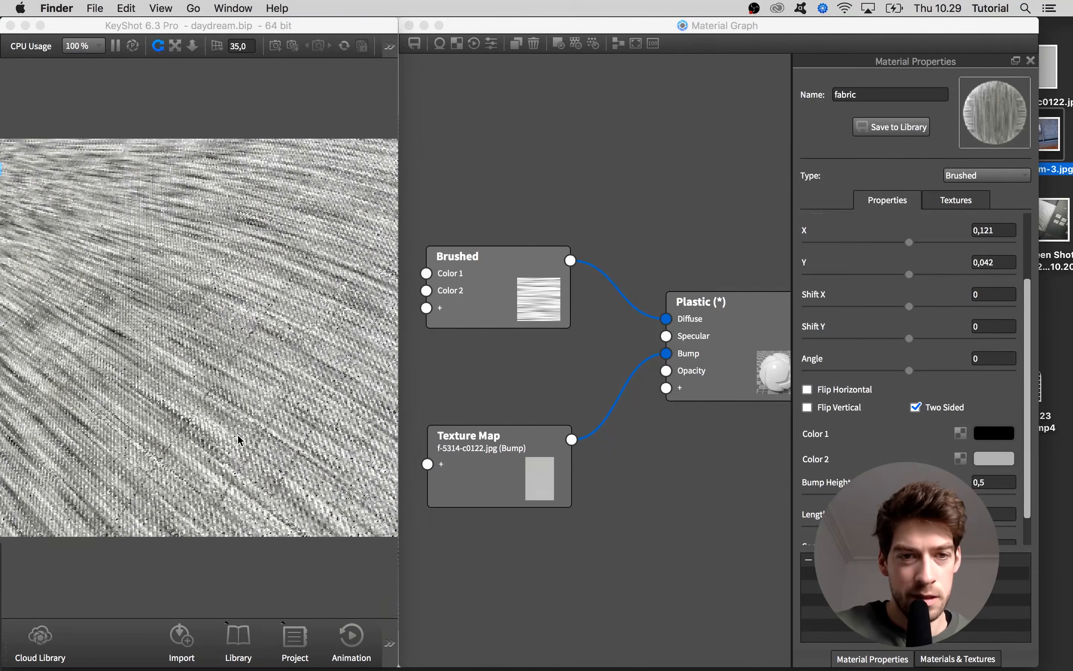
scroll(238, 440, down, 10)
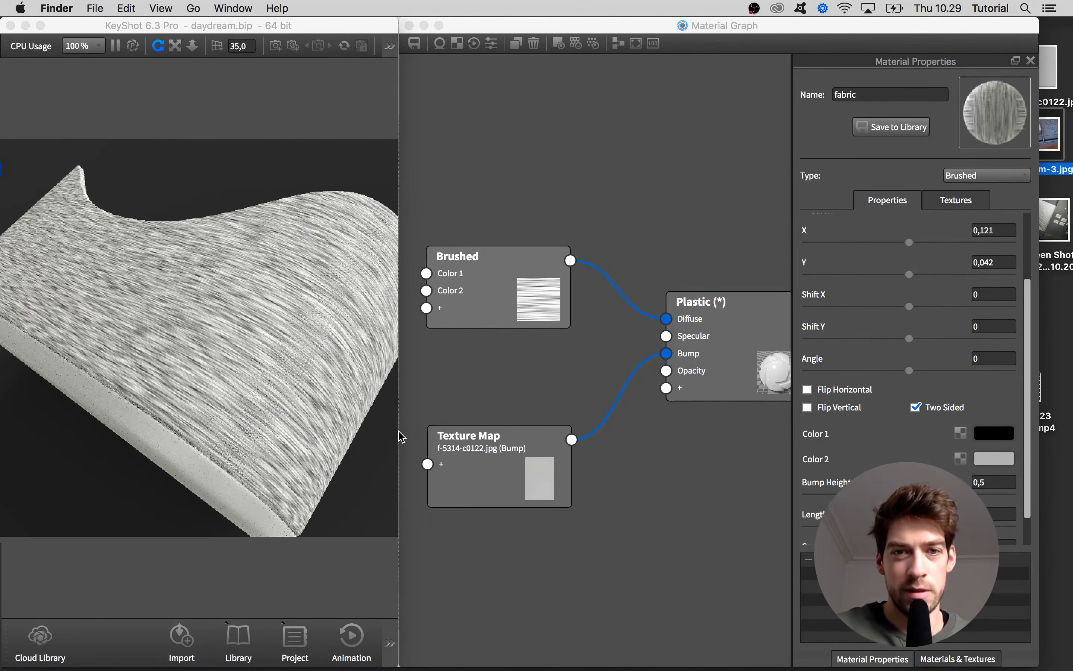
click(300, 404)
scroll(299, 405, up, 10)
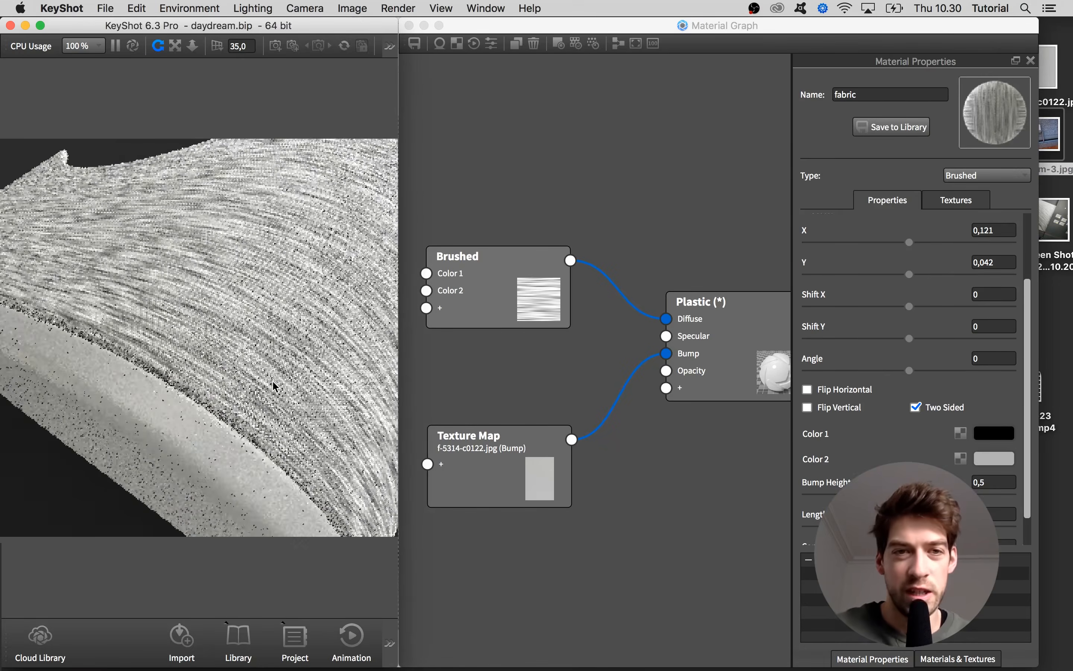
scroll(543, 392, up, 2)
scroll(543, 393, down, 3)
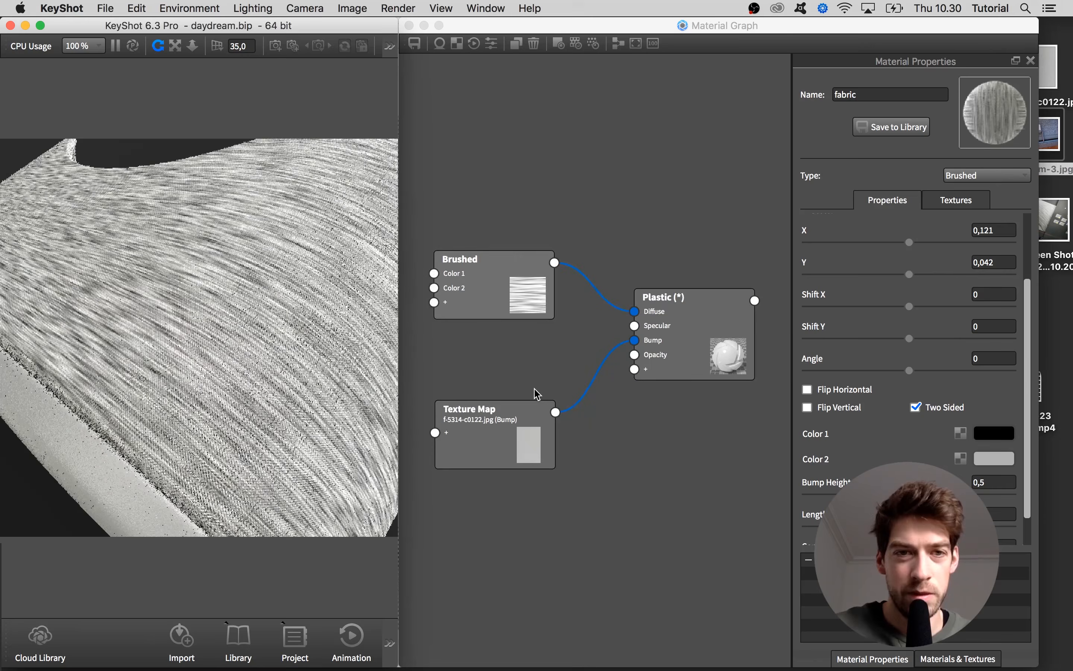
Compare the render with daydream-3.jpg again and move the Brushed node closer to the Plastic node
click(1050, 160)
key(space)
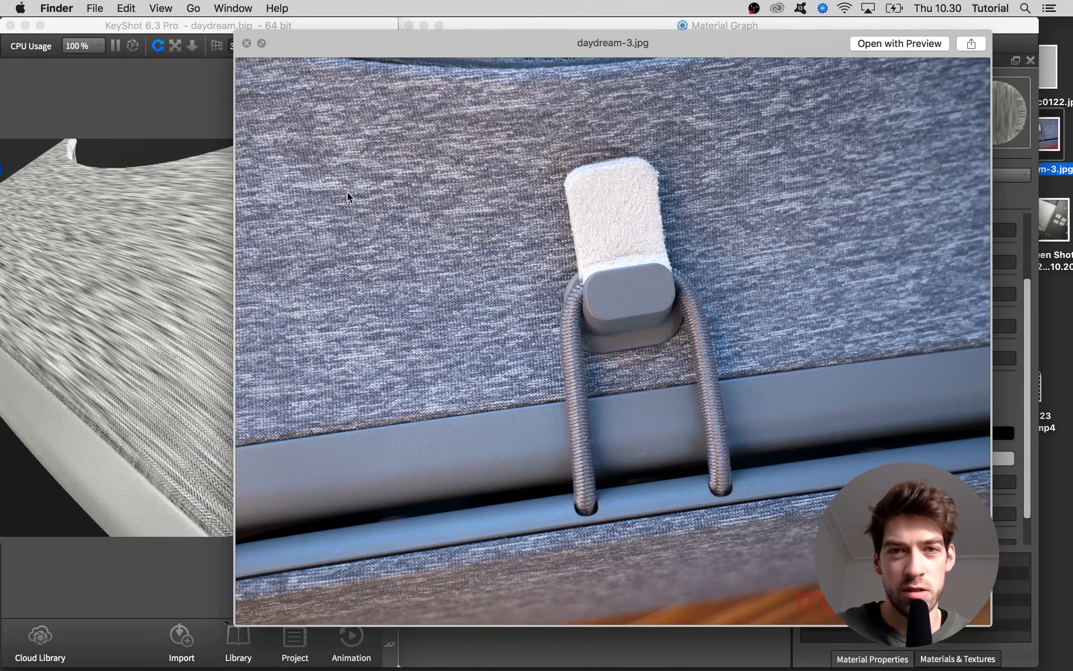
key(space)
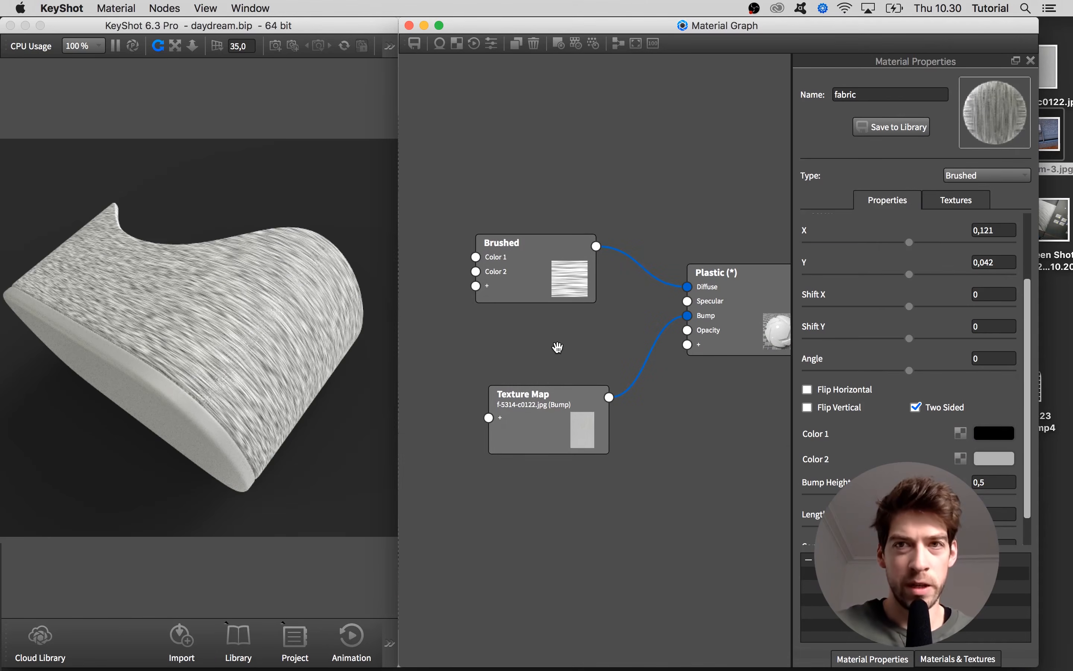
drag(558, 295, 581, 311)
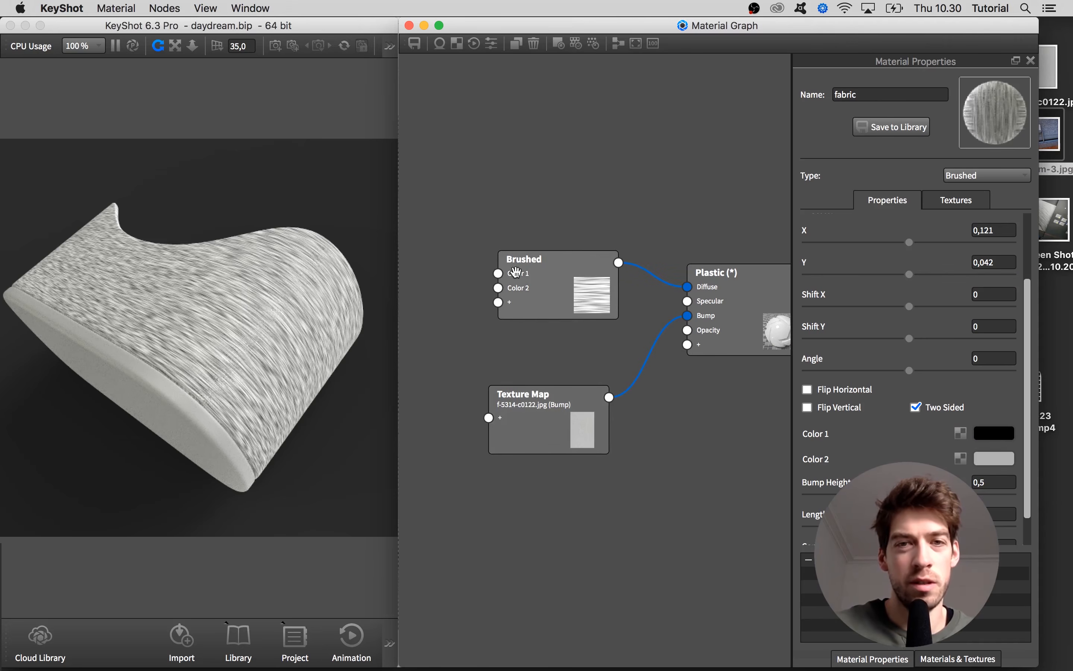
drag(514, 285, 525, 288)
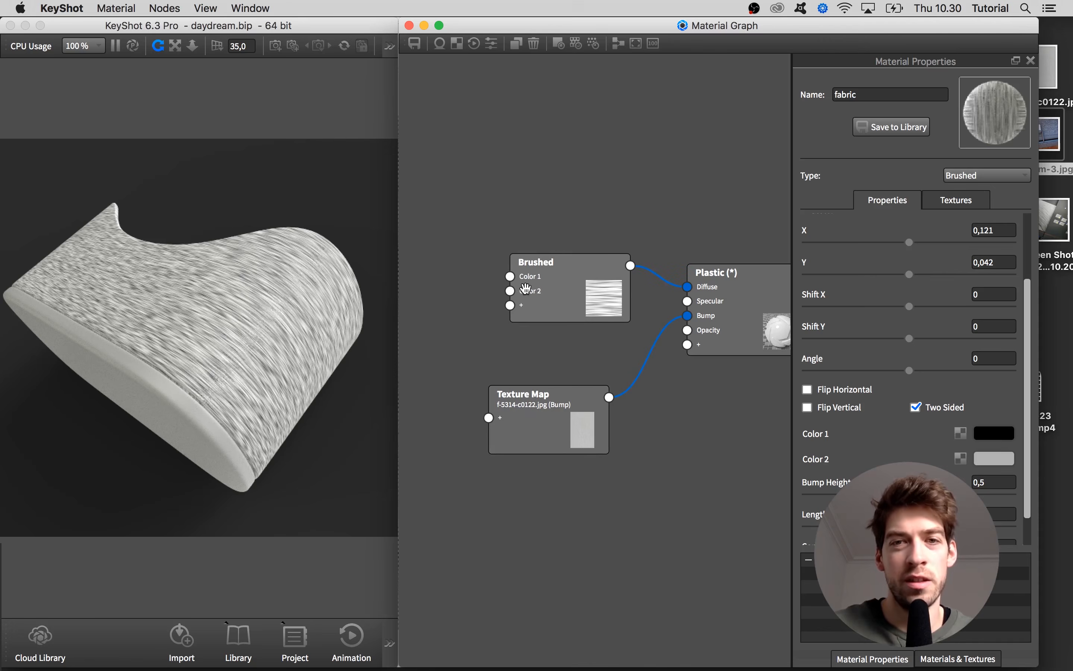
Add a Camouflage texture to the material graph and connect it to Color 1 of the Brushed node
scroll(1004, 443, down, 2)
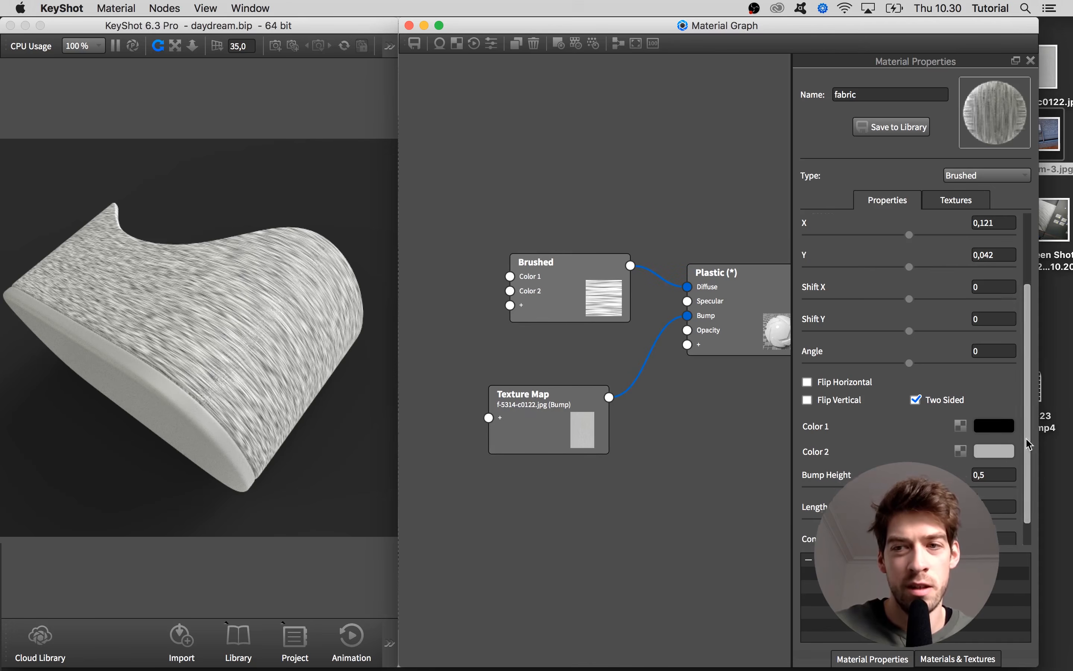
right_click(498, 166)
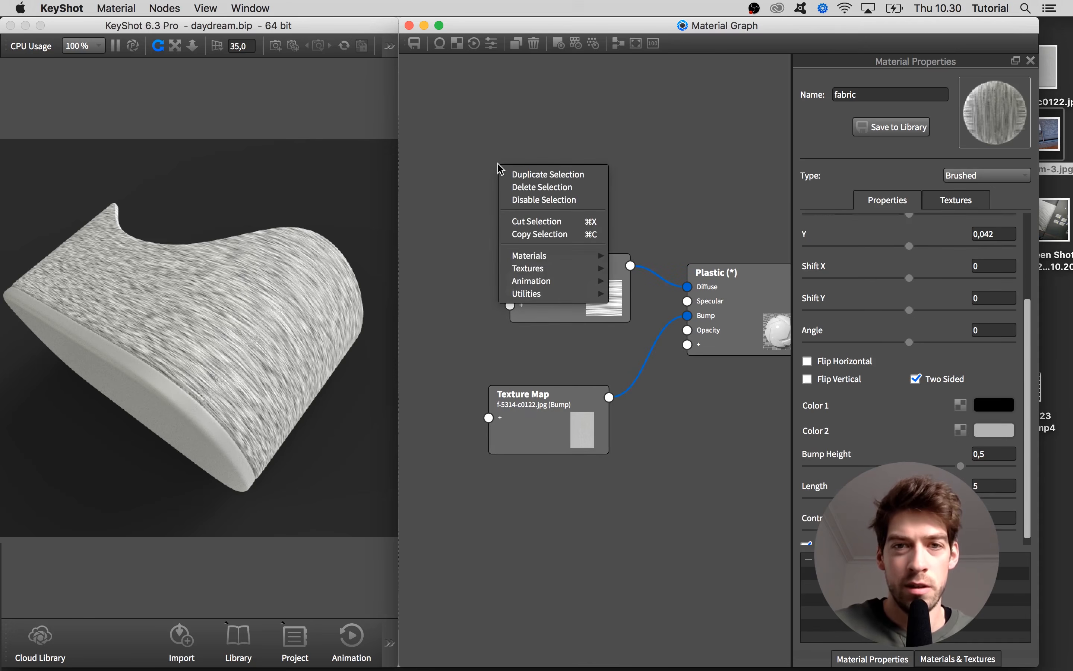
mouse_move(552, 269)
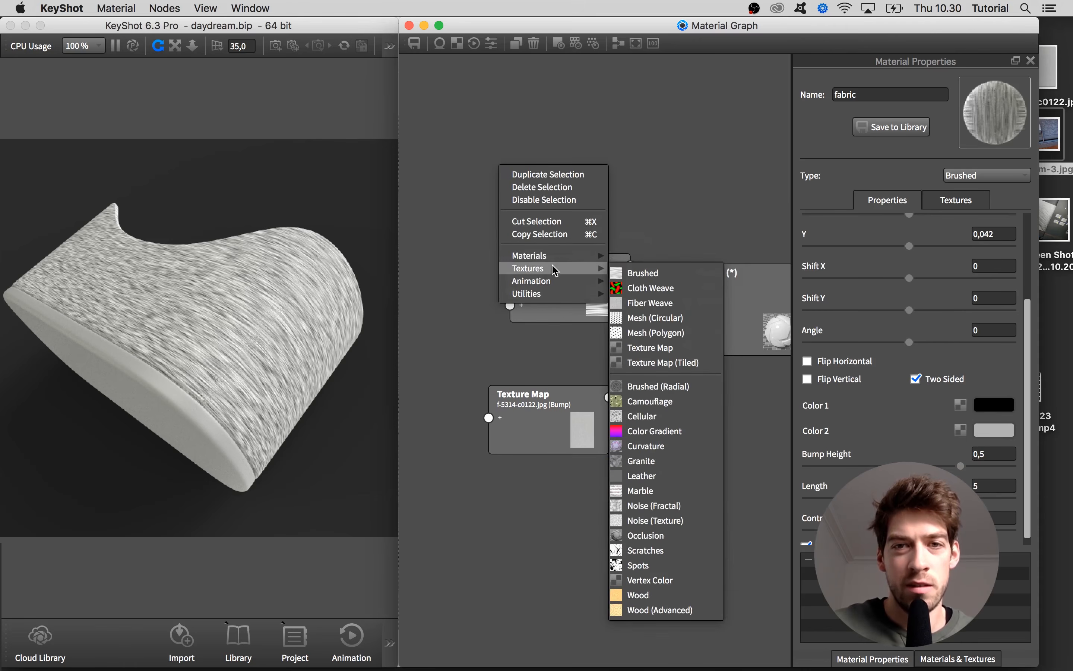
click(660, 406)
drag(612, 177, 485, 224)
drag(495, 225, 528, 272)
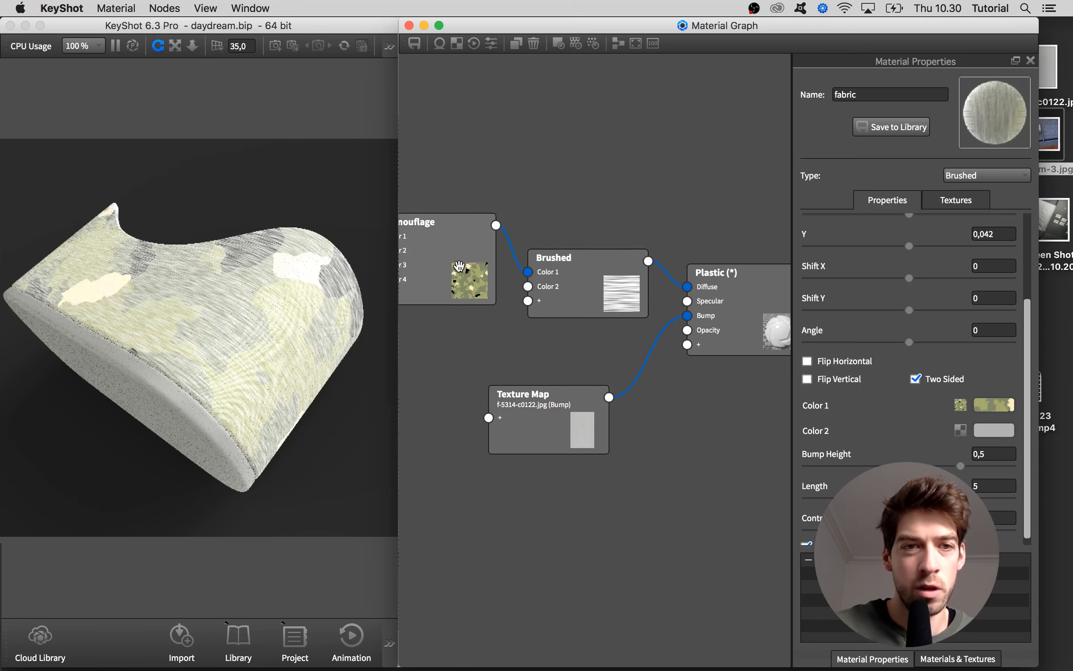
Show the Camouflage node's settings and rearrange the Camouflage and Brushed nodes in the graph
click(459, 266)
scroll(299, 326, up, 3)
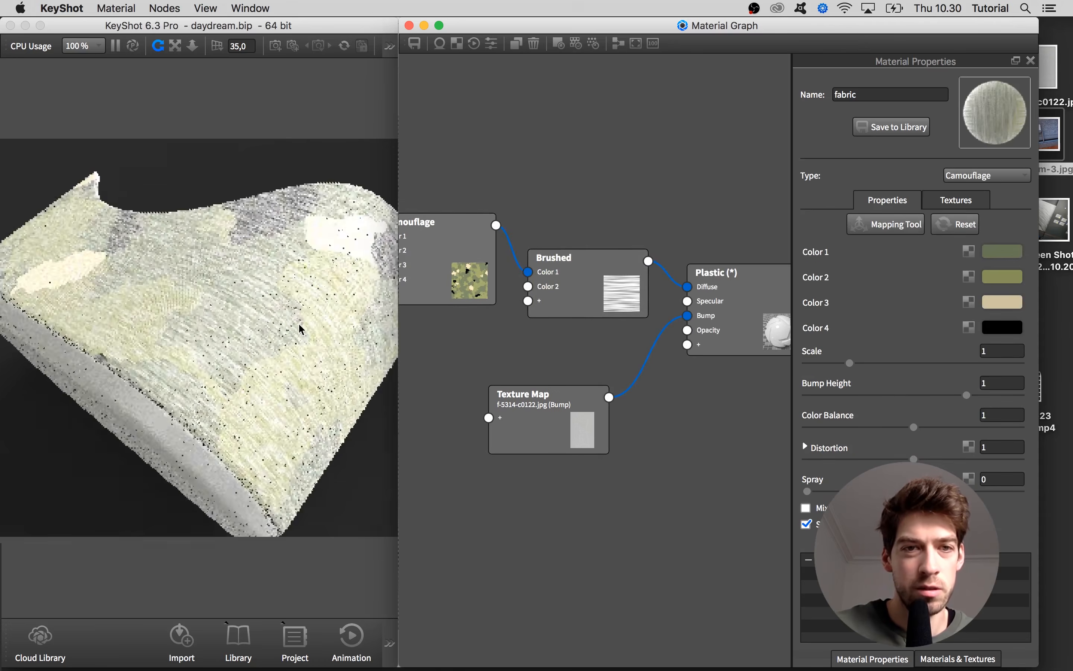
scroll(299, 328, down, 3)
drag(466, 283, 467, 272)
drag(560, 275, 576, 248)
drag(463, 252, 465, 265)
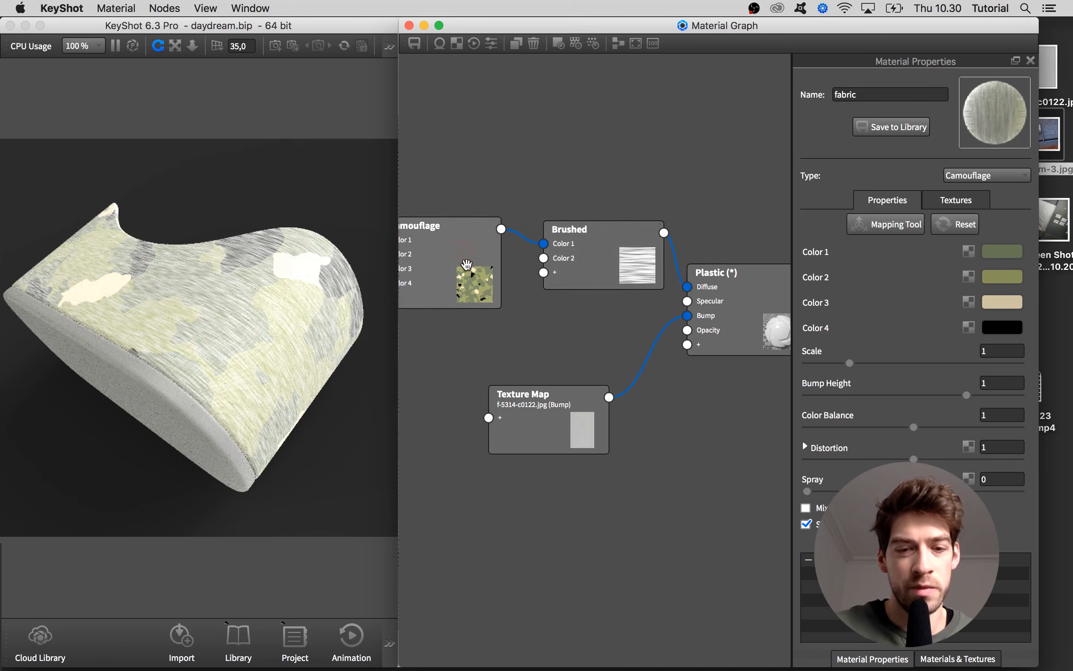
Preview the Camouflage node's colour alone on the model and set its Scale to 0,1
key(c)
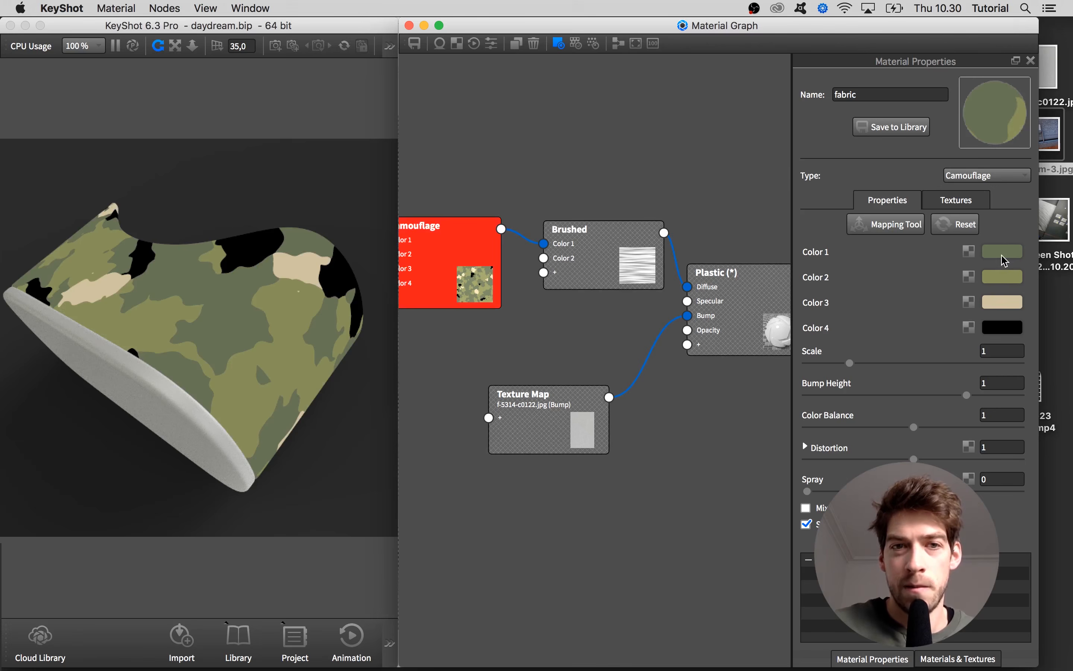
click(820, 363)
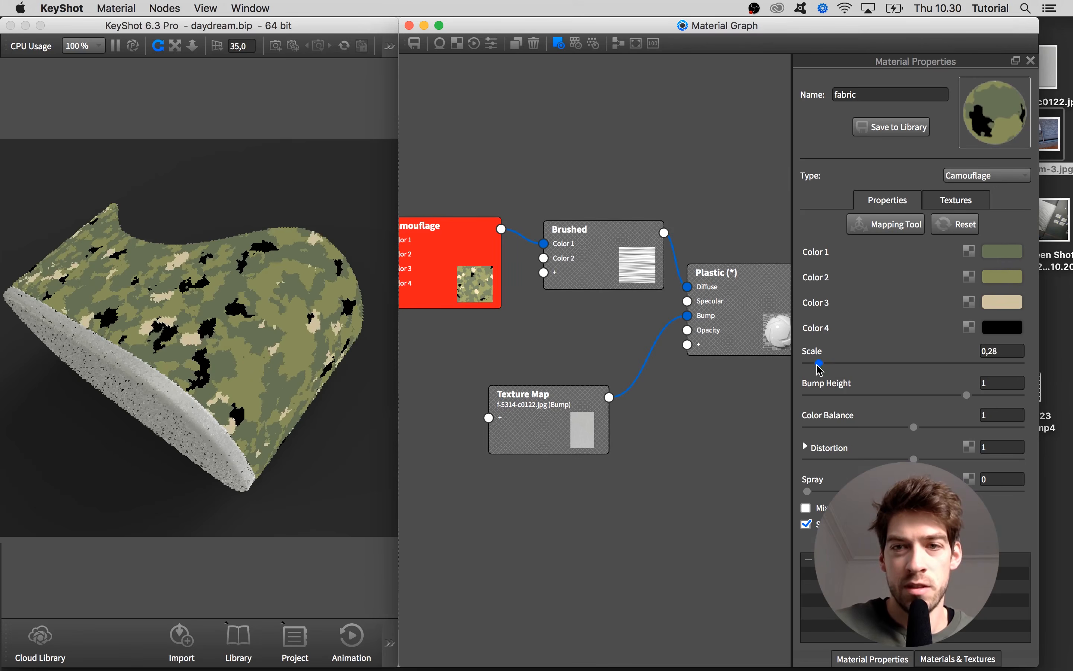
drag(815, 363, 810, 367)
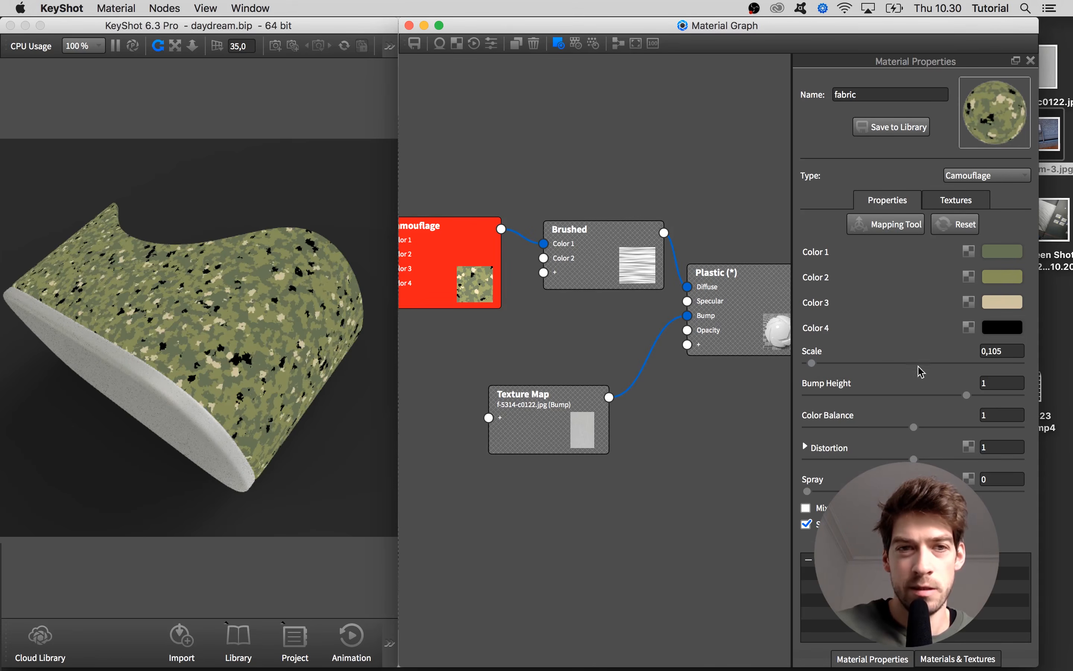
text(1)
key(Return)
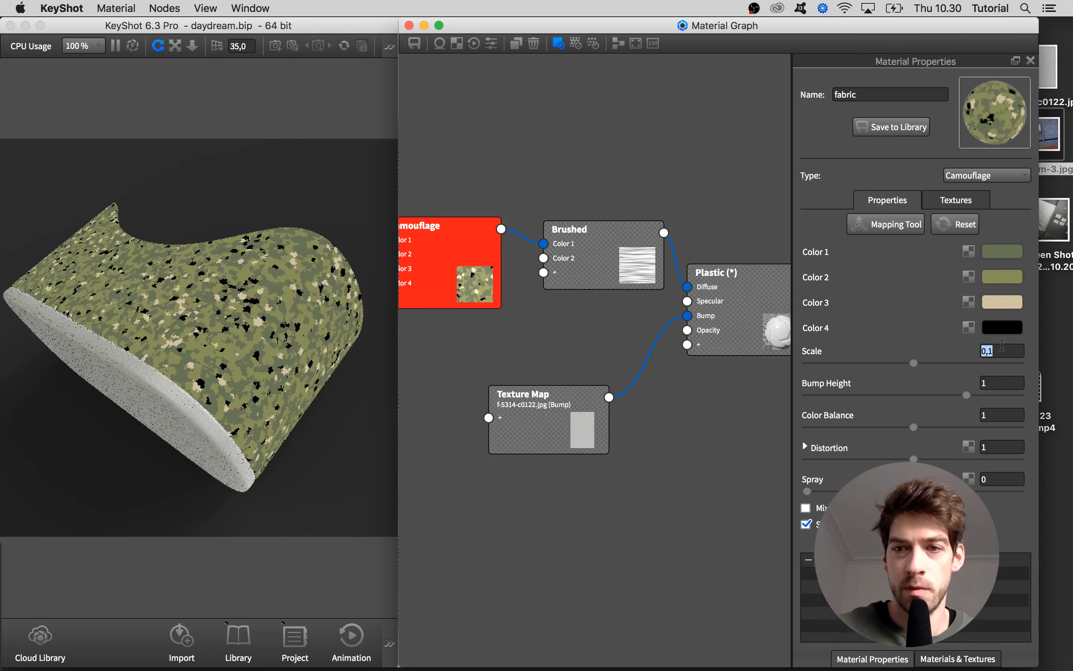
Set the Camouflage texture's Spray to 0,877 and its Color Balance to 0
drag(807, 491, 997, 491)
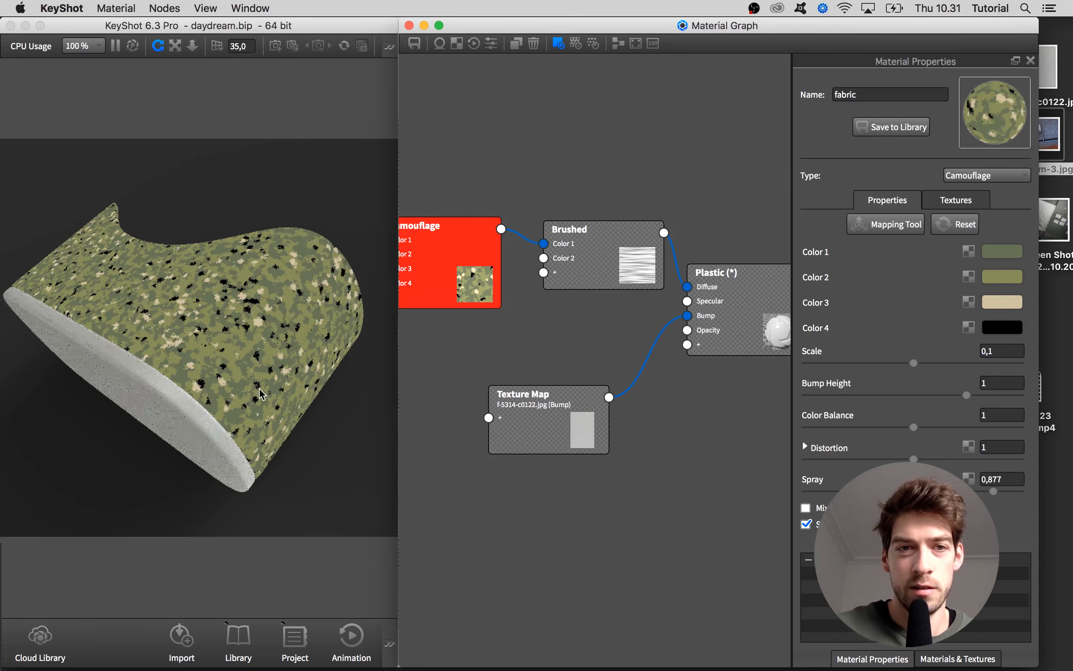
scroll(248, 403, up, 5)
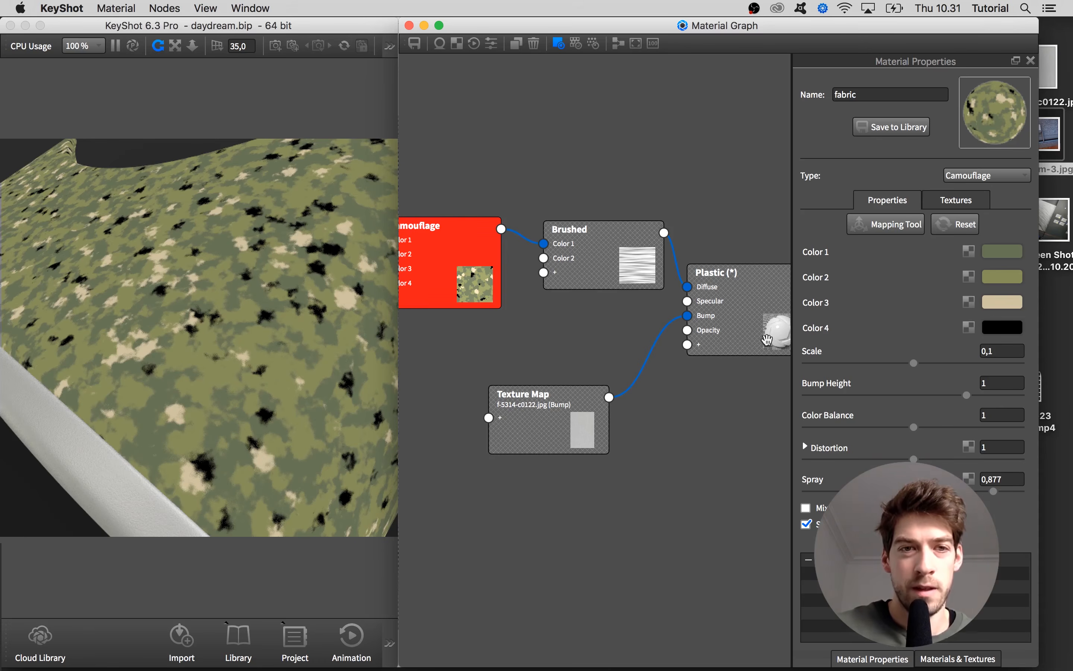
drag(853, 426, 798, 430)
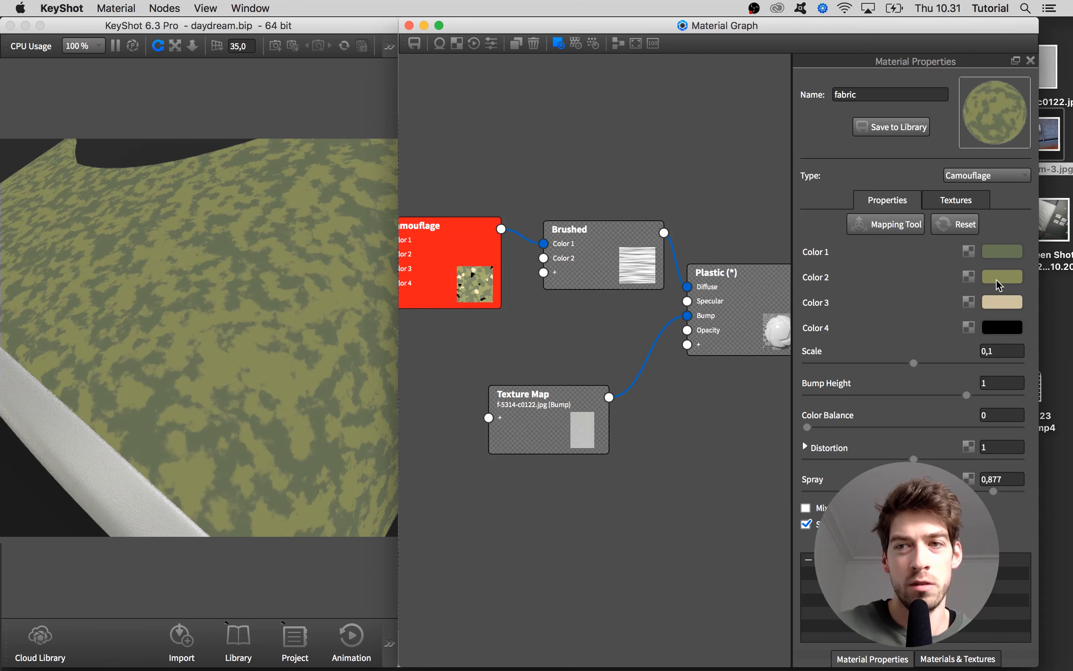
Leave the colour preview and spread the graph nodes apart to make room between Camouflage and Brushed
scroll(601, 327, down, 3)
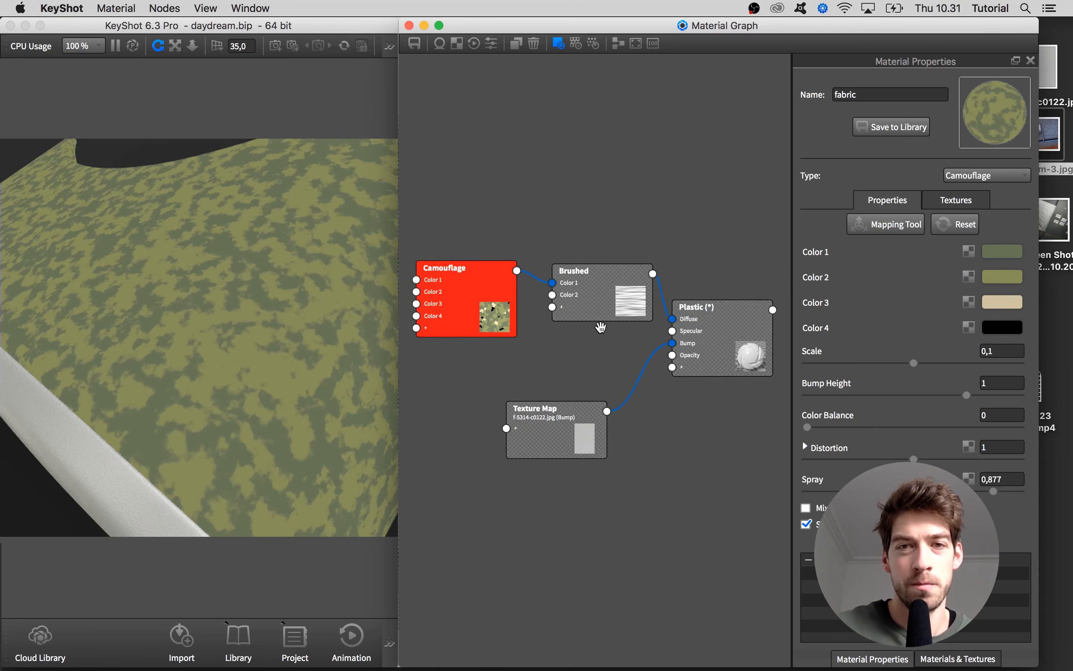
drag(507, 321, 456, 270)
drag(695, 337, 731, 337)
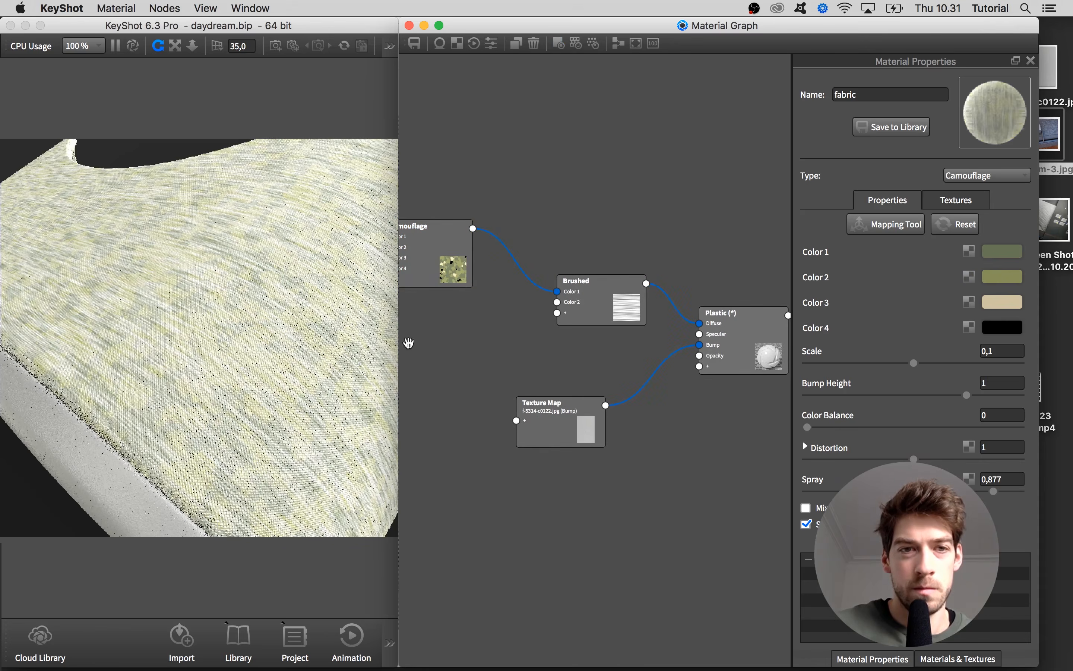
drag(444, 256, 434, 248)
drag(595, 301, 595, 293)
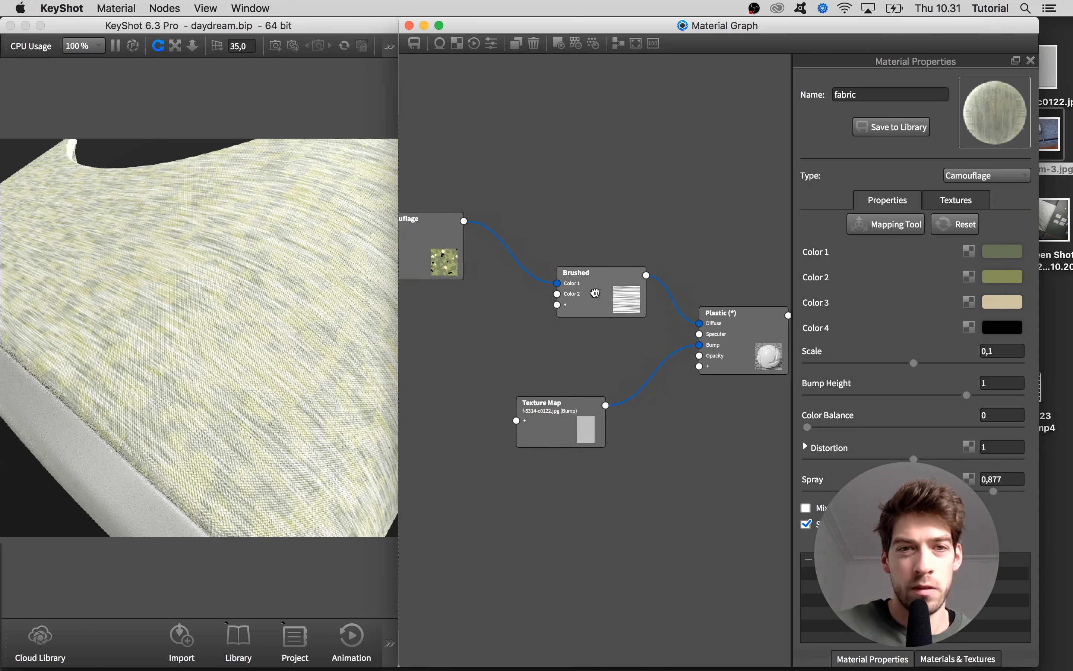
mouse_move(439, 248)
mouse_down()
mouse_move(420, 251)
mouse_move(429, 253)
mouse_up()
Add a Color Adjust utility node to the material graph
right_click(501, 156)
click(480, 145)
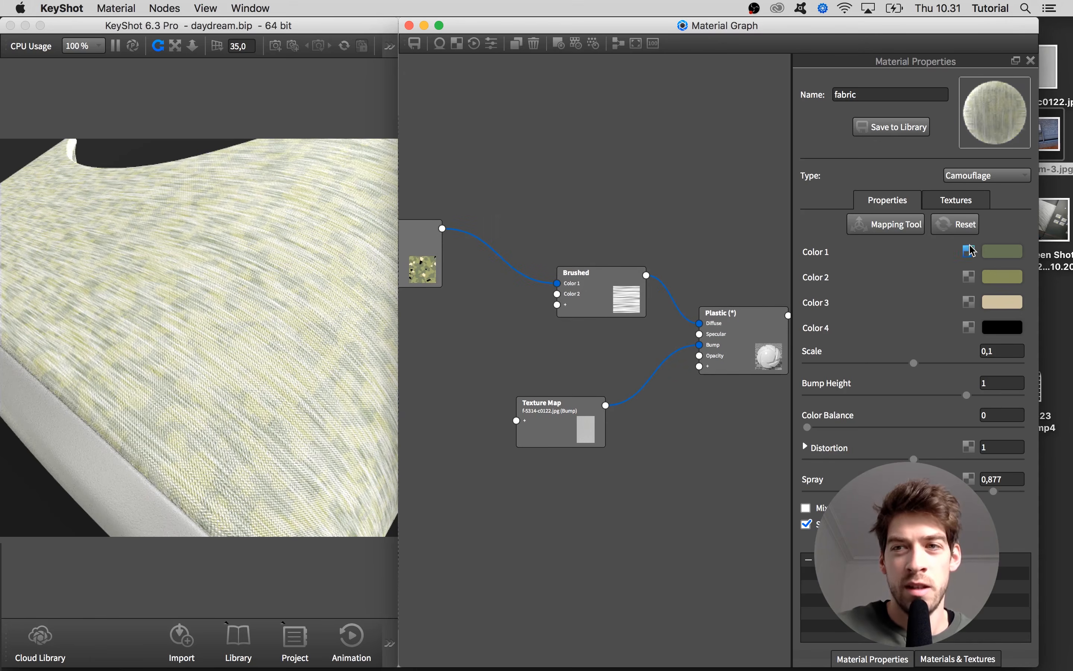
right_click(529, 170)
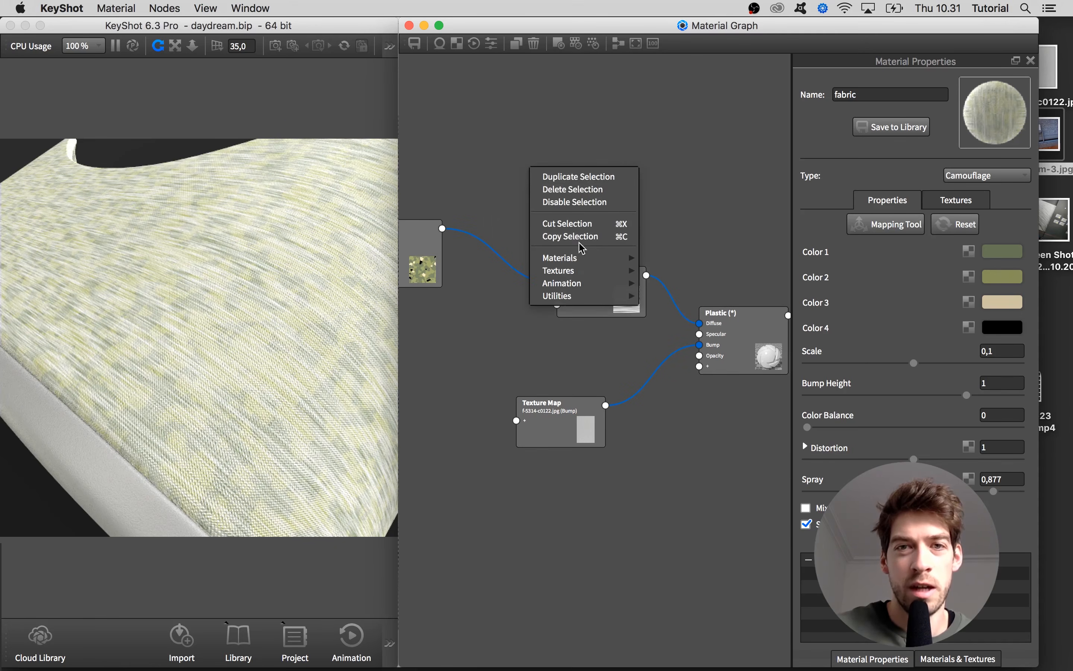
mouse_move(583, 258)
mouse_move(588, 296)
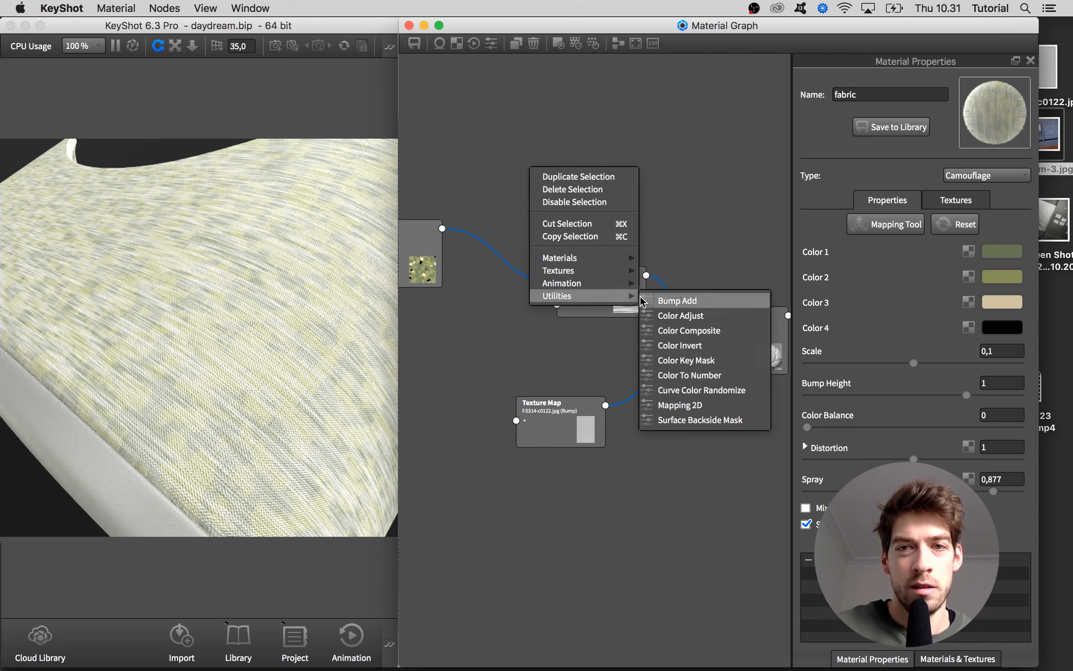
click(703, 321)
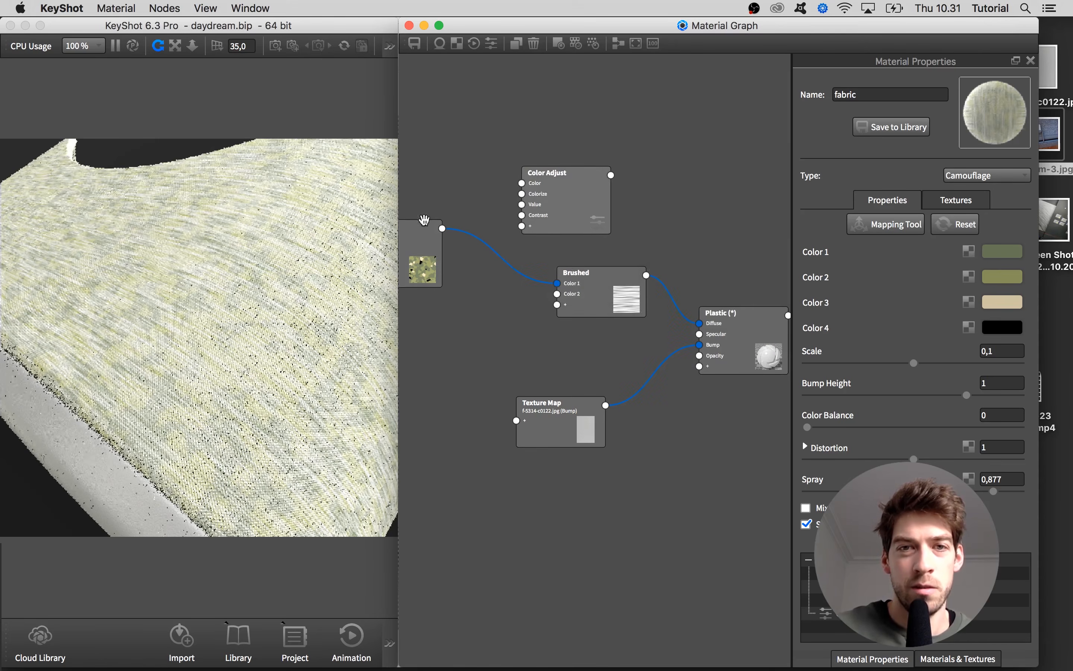
Wire the Color Adjust node between Camouflage and Color 1 of Brushed, and show its settings
drag(442, 228, 522, 186)
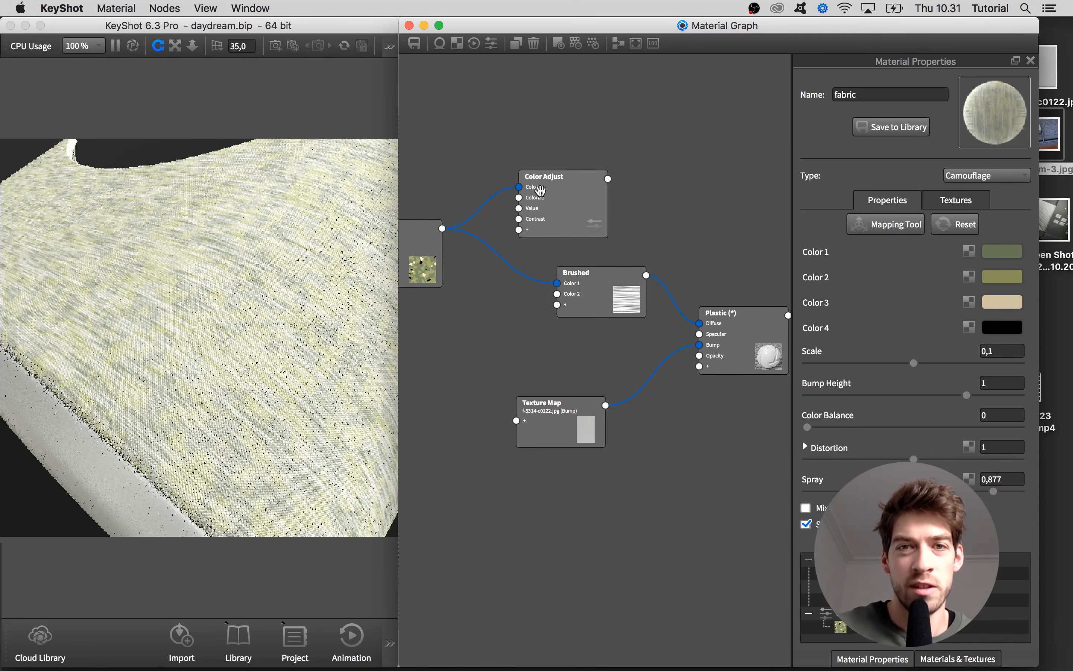
mouse_move(608, 178)
mouse_down()
mouse_move(622, 190)
mouse_move(555, 298)
mouse_move(557, 282)
mouse_move(620, 301)
mouse_up()
drag(576, 217, 532, 268)
click(532, 267)
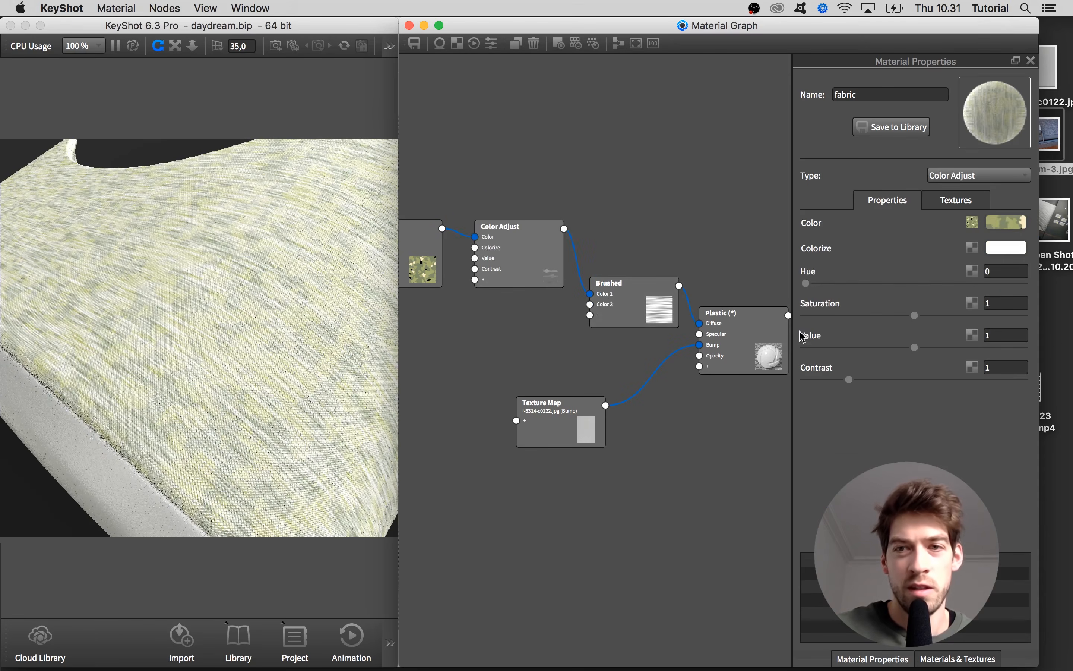
Try a Value of 0 on the Color Adjust node and preview that node's colour alone
drag(856, 350, 795, 351)
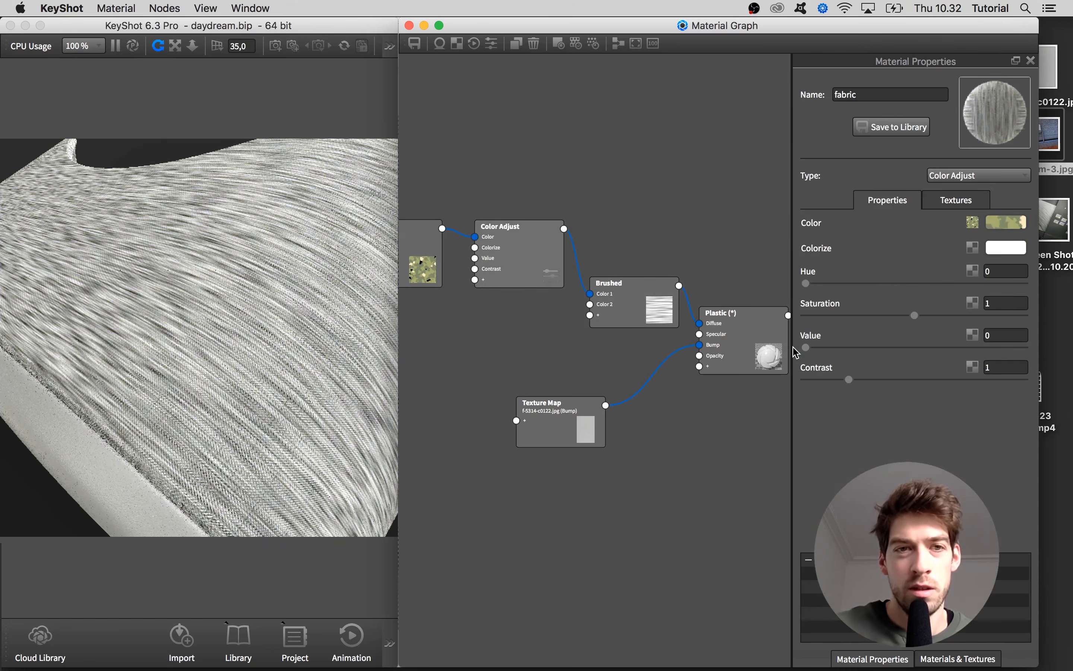
drag(527, 253, 524, 258)
key(c)
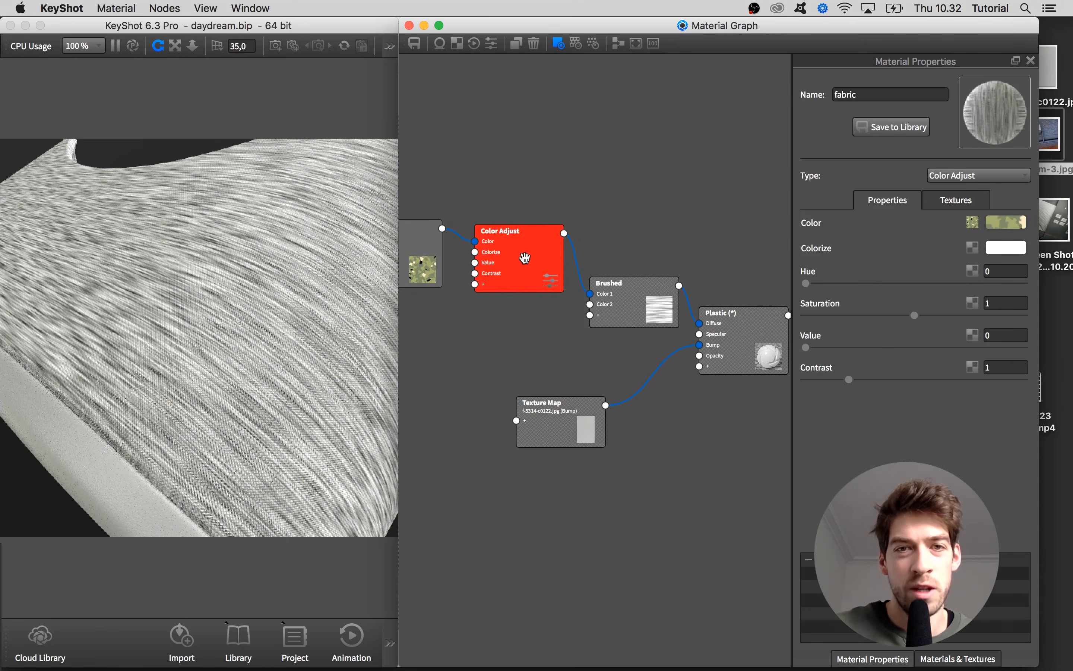
key(c)
key(c)
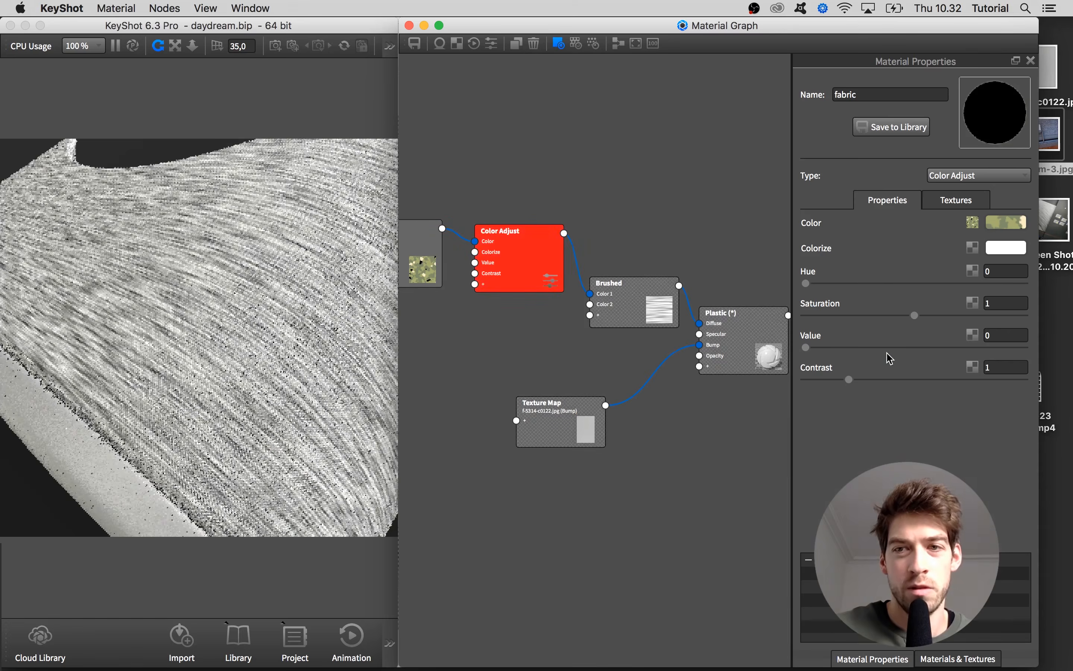
Set the Color Adjust node's Value back to 1 and its Saturation to 0, then return to the full material
click(907, 347)
double_click(1011, 335)
text(1)
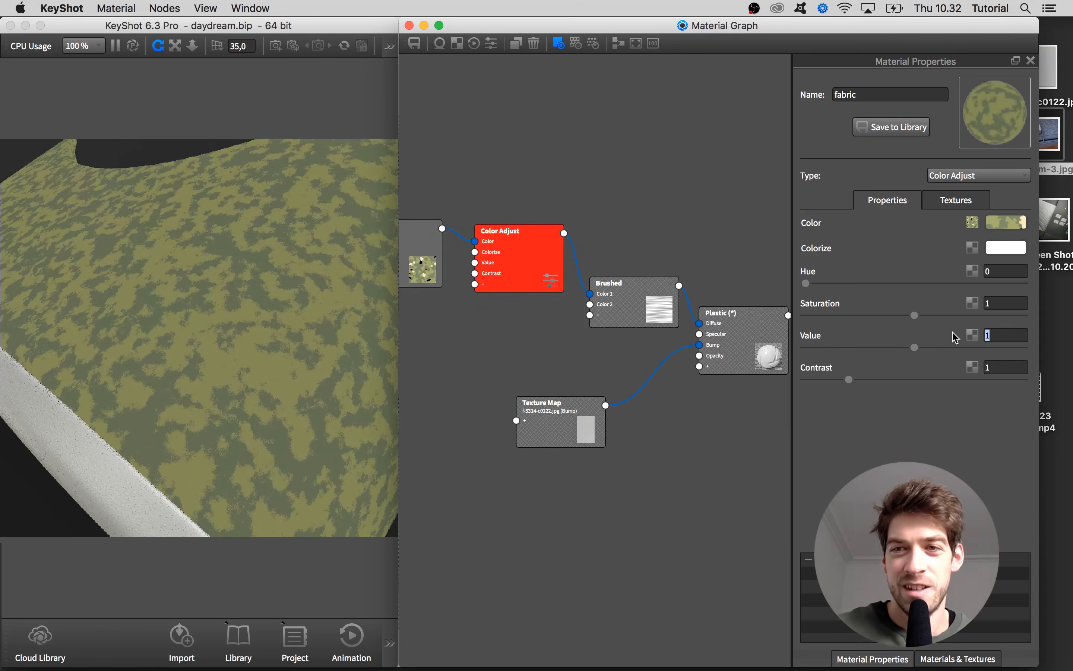
drag(863, 318, 790, 318)
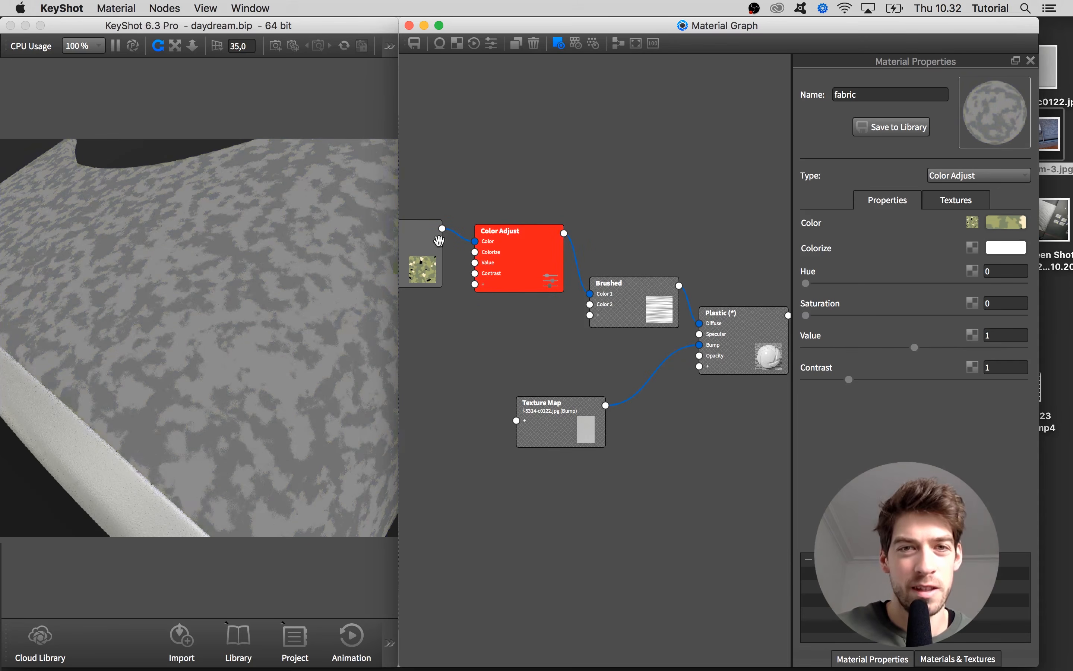
drag(488, 243, 484, 246)
key(c)
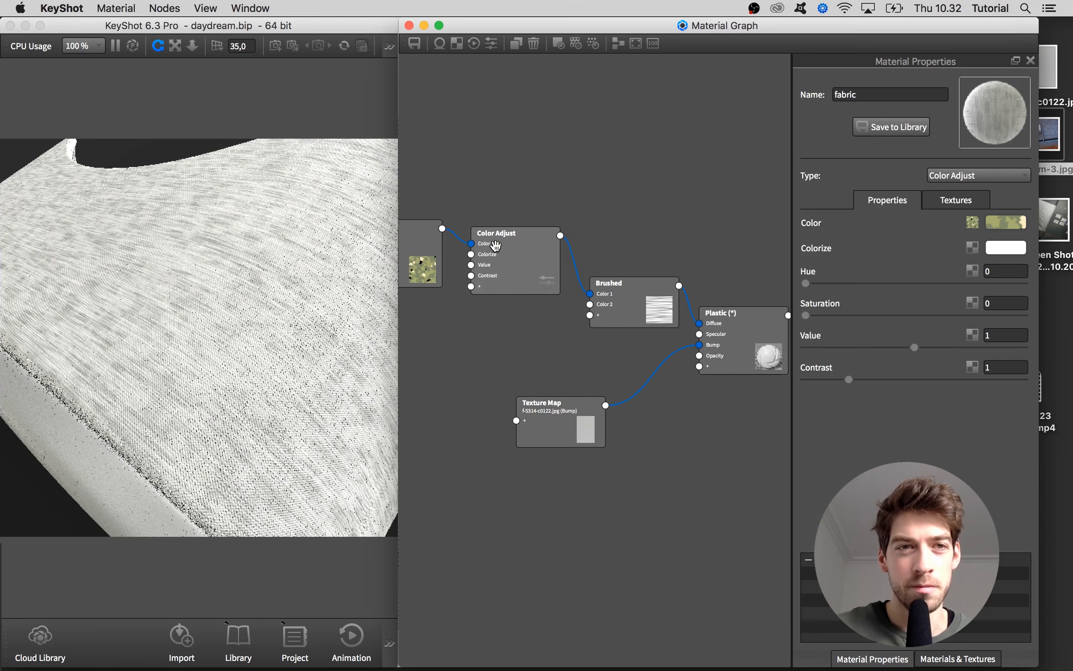
drag(192, 263, 223, 307)
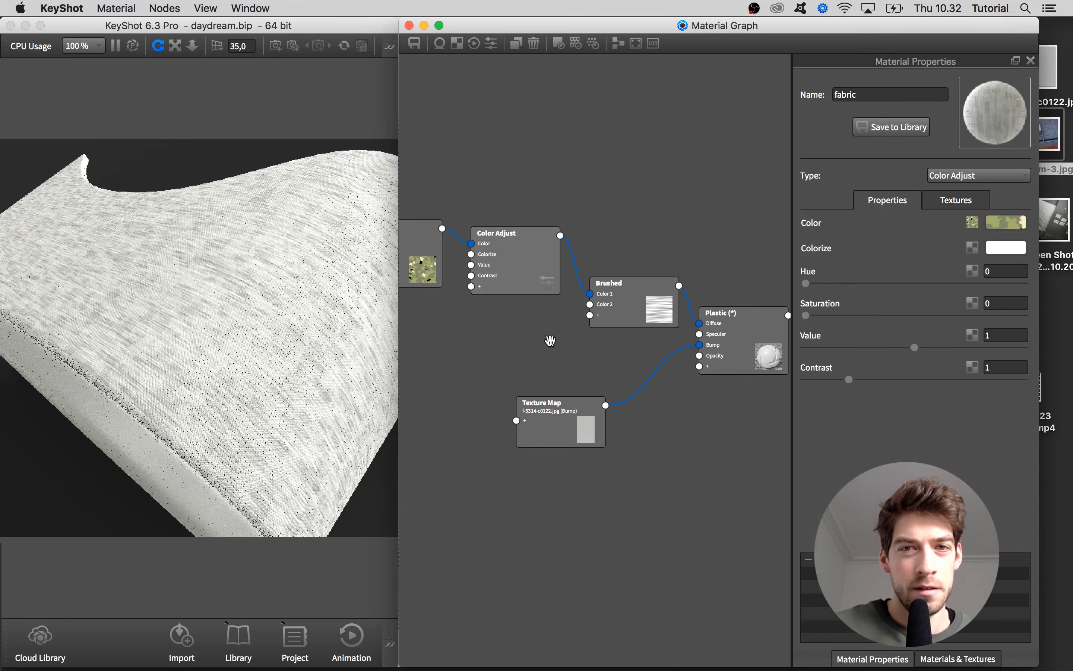
Review the Brushed node's mapping and colour settings against the render
drag(651, 310, 651, 312)
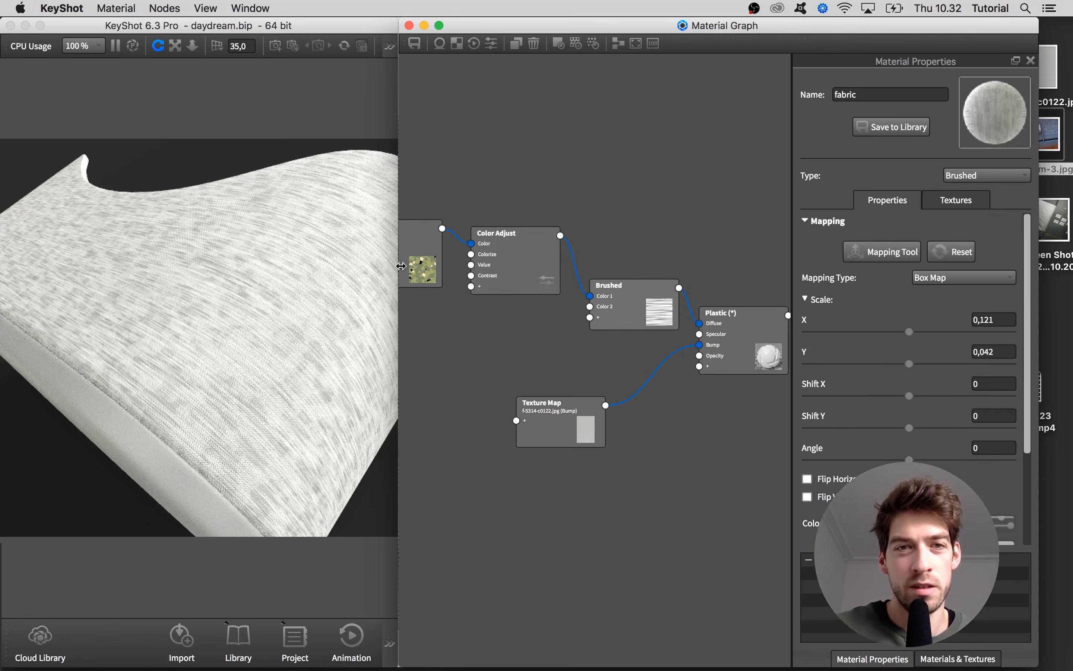
scroll(973, 308, down, 5)
scroll(974, 308, up, 4)
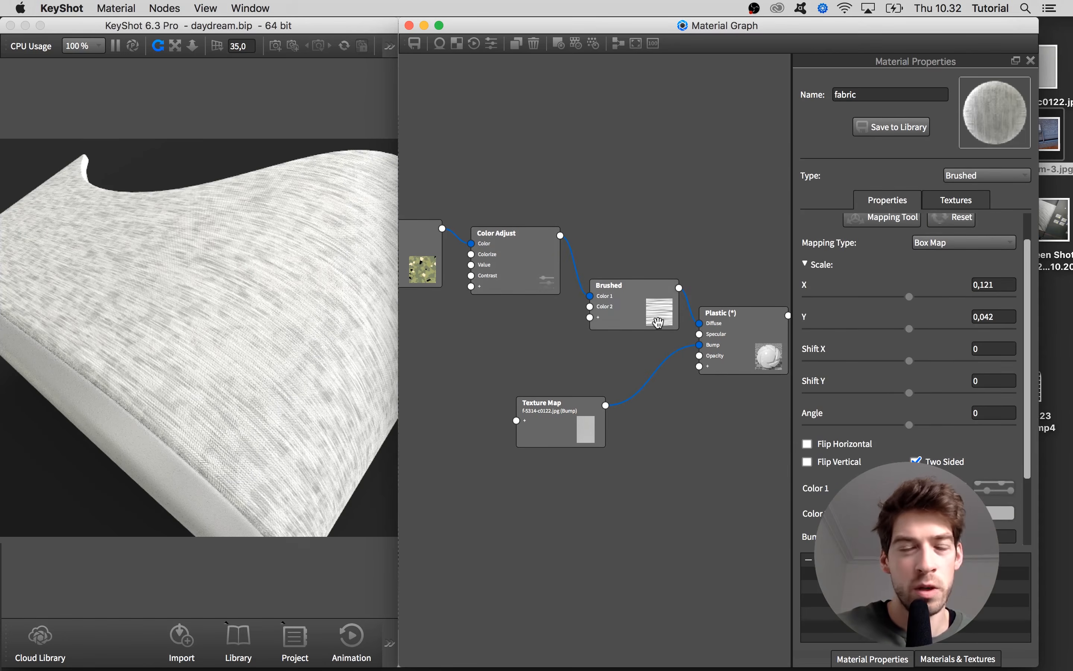
drag(530, 272, 524, 263)
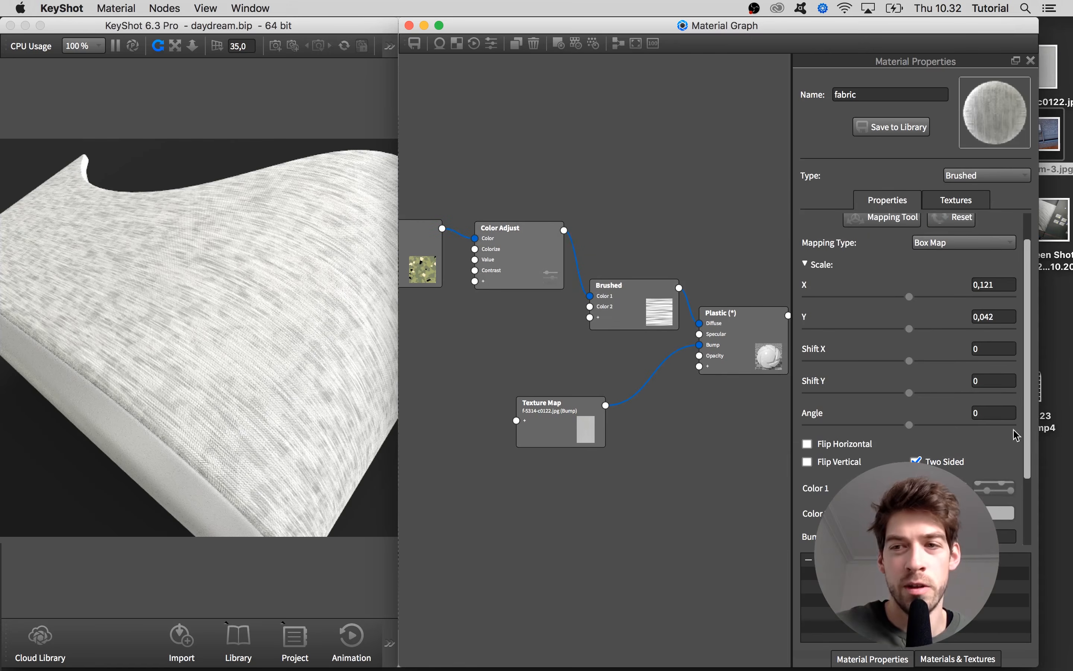
scroll(982, 443, down, 4)
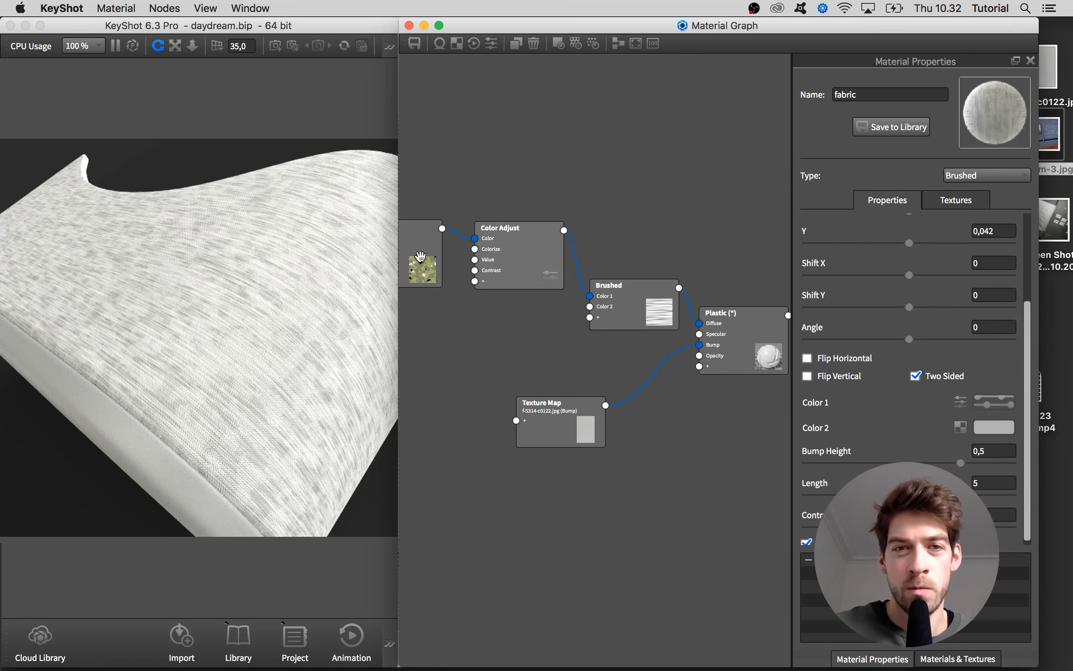
Duplicate the Camouflage and Color Adjust nodes, chain the copies into Color 2 of Brushed, and show the copied Color Adjust settings
drag(504, 251, 429, 373)
right_click(436, 252)
click(461, 273)
right_click(506, 266)
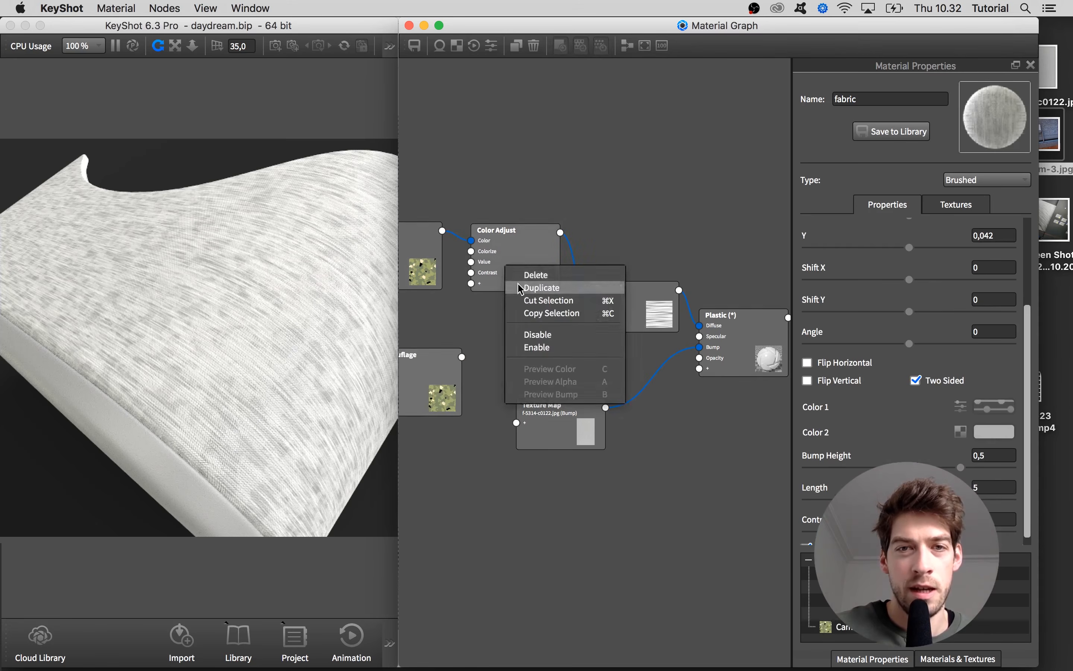
click(541, 287)
drag(526, 365, 495, 349)
double_click(528, 351)
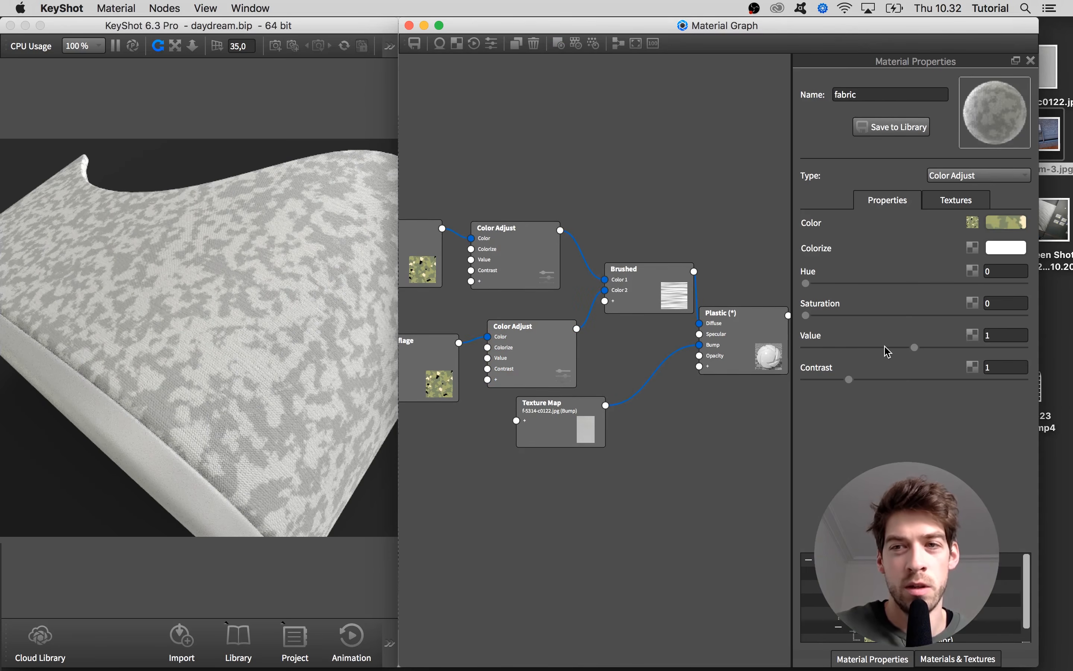
Try a Value of 0,28 on the Color Adjust node feeding Color 2 and compare both Color Adjust nodes' colours alone
drag(871, 347, 835, 348)
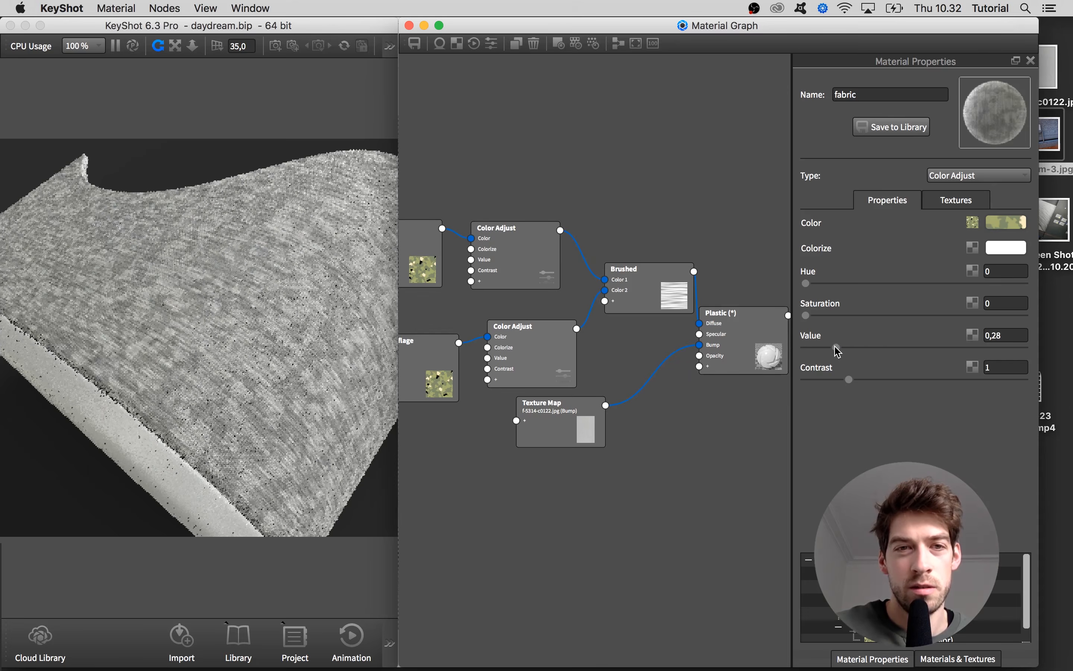
key(c)
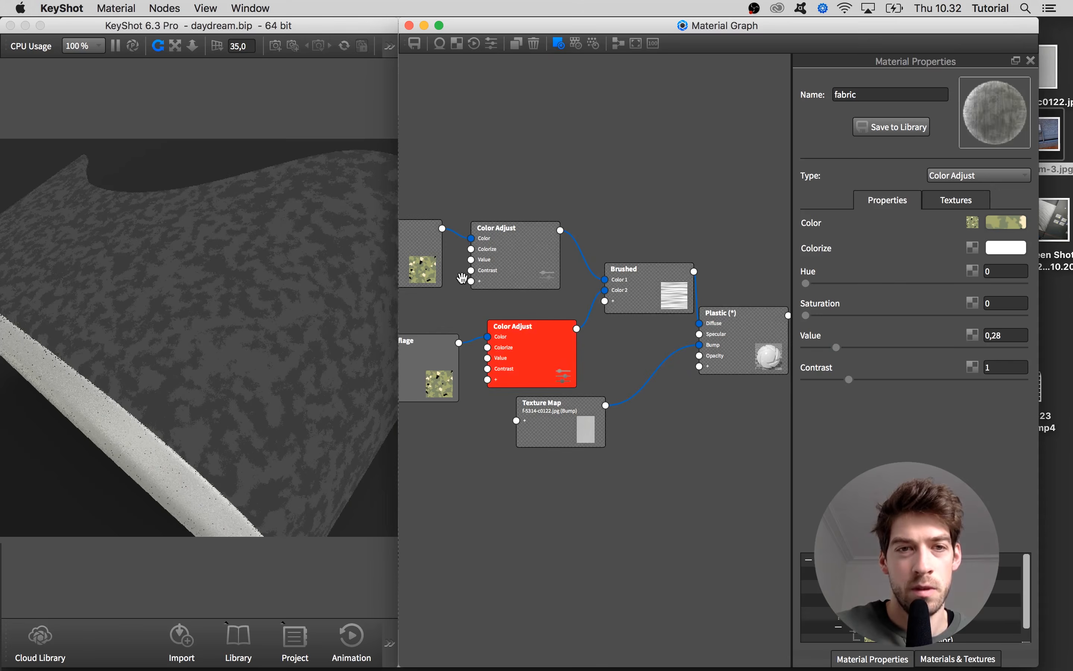
click(516, 268)
key(c)
key(c)
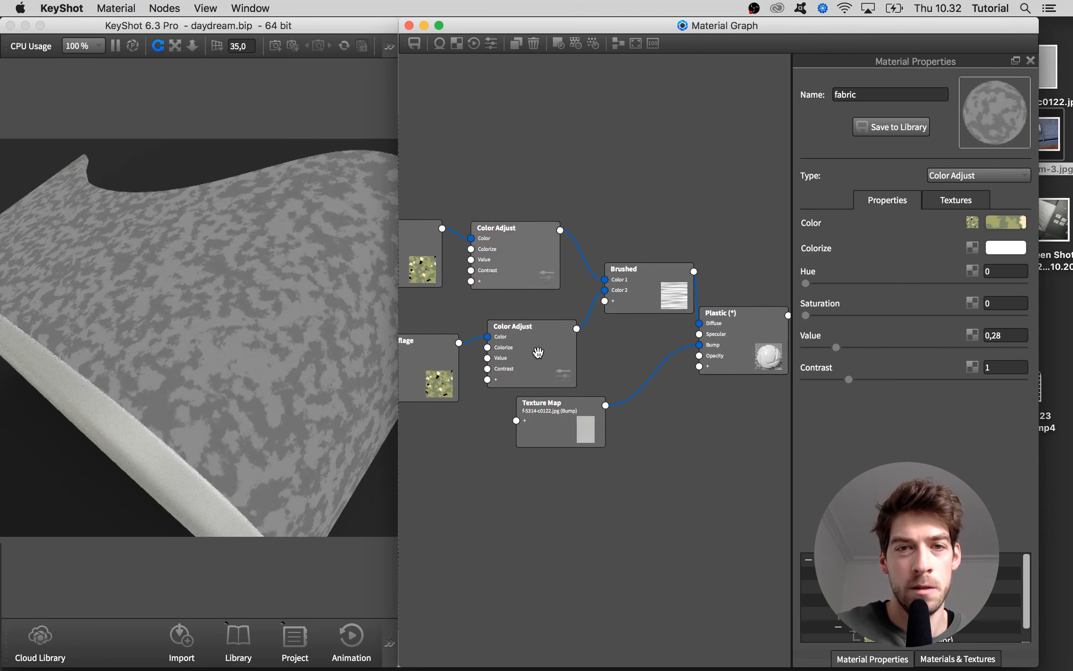
Set the Scale of the Camouflage texture feeding Brushed's Color 2 branch to 0,0792
click(447, 365)
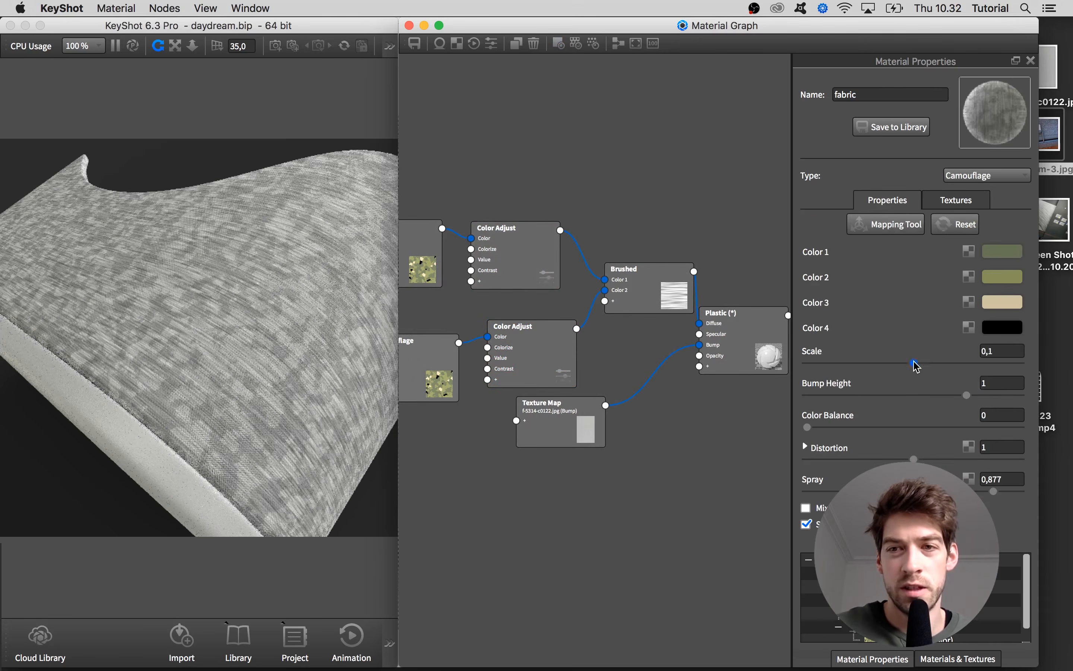
drag(914, 363, 900, 364)
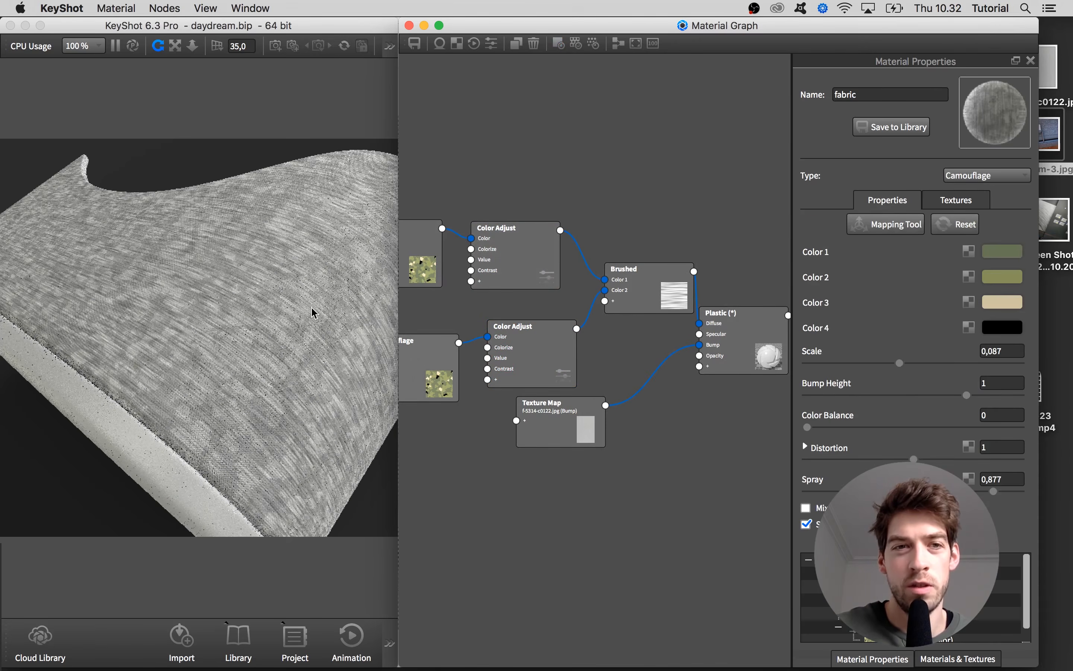
drag(898, 363, 892, 365)
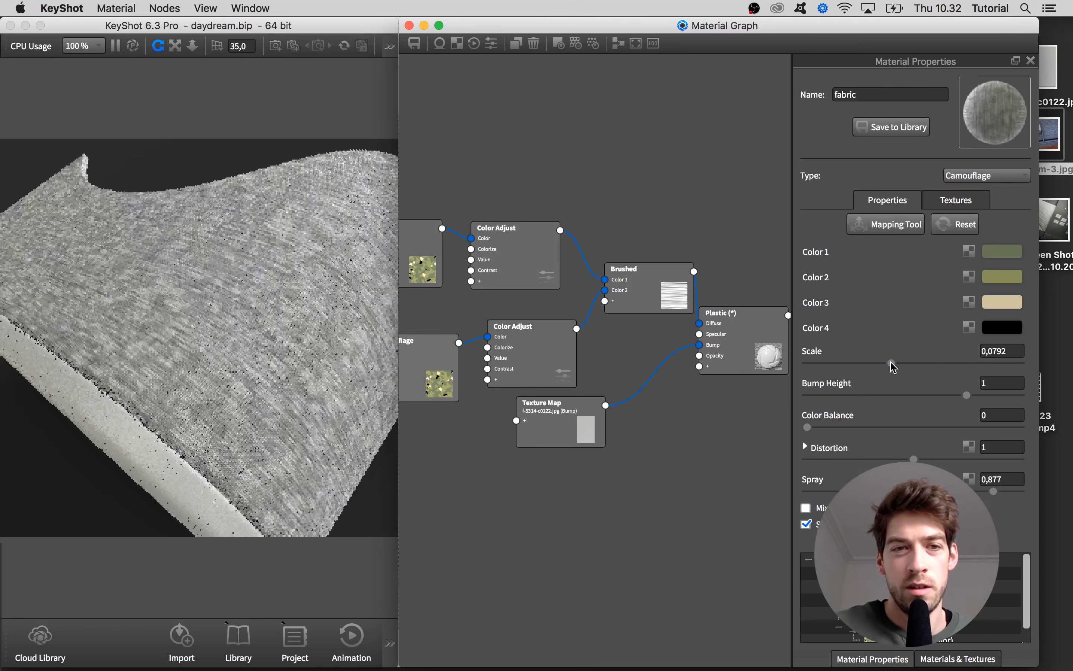
Preview the copied Camouflage node and both Color Adjust nodes on their own to compare their colours
key(c)
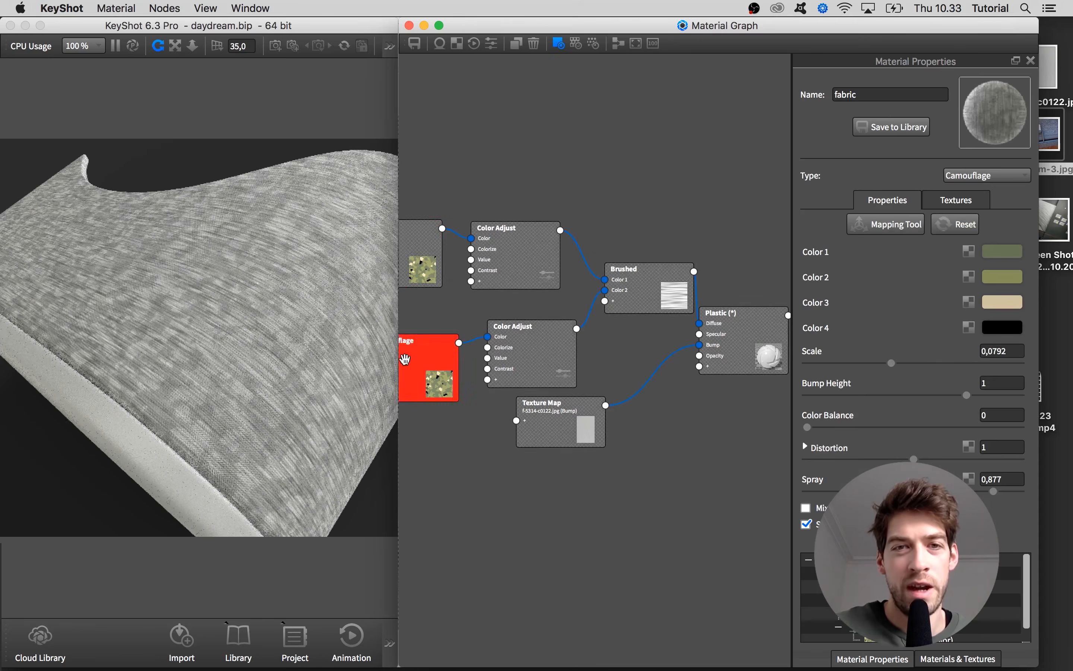
key(c)
key(c)
key(c)
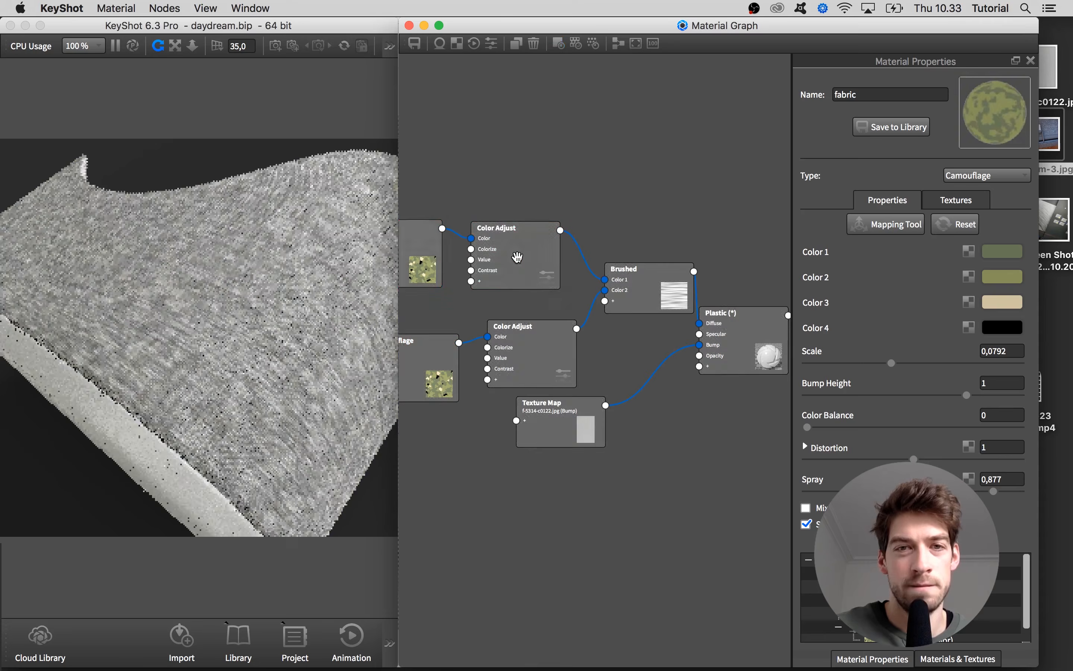
key(c)
key(c)
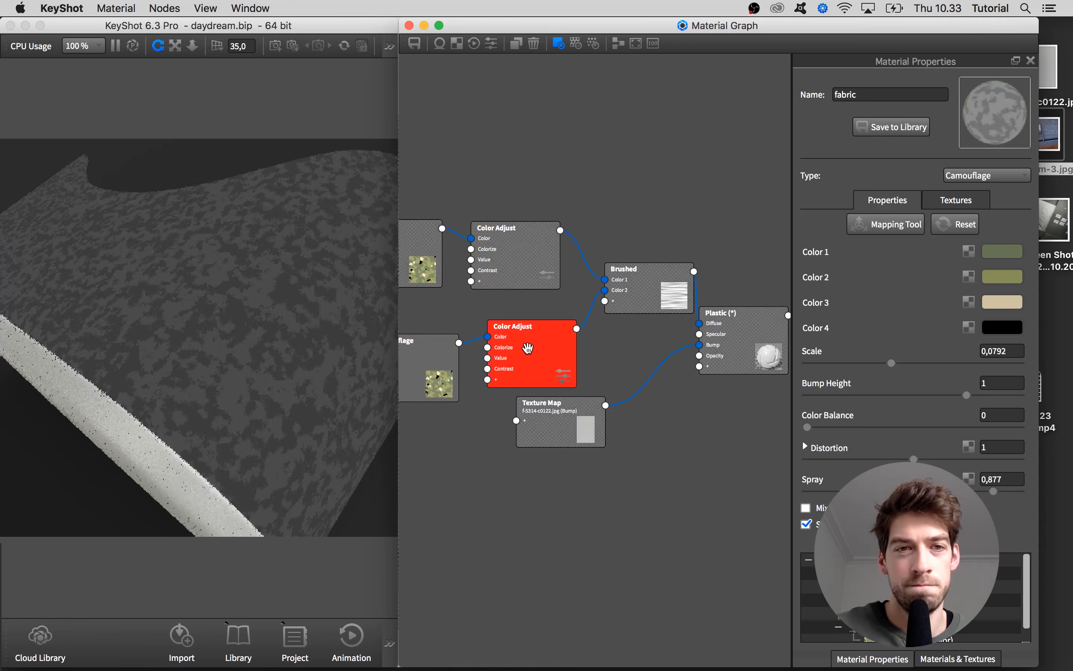
Adjust Color 2 of the copied Camouflage texture to RGB 133, 137, 91
click(527, 348)
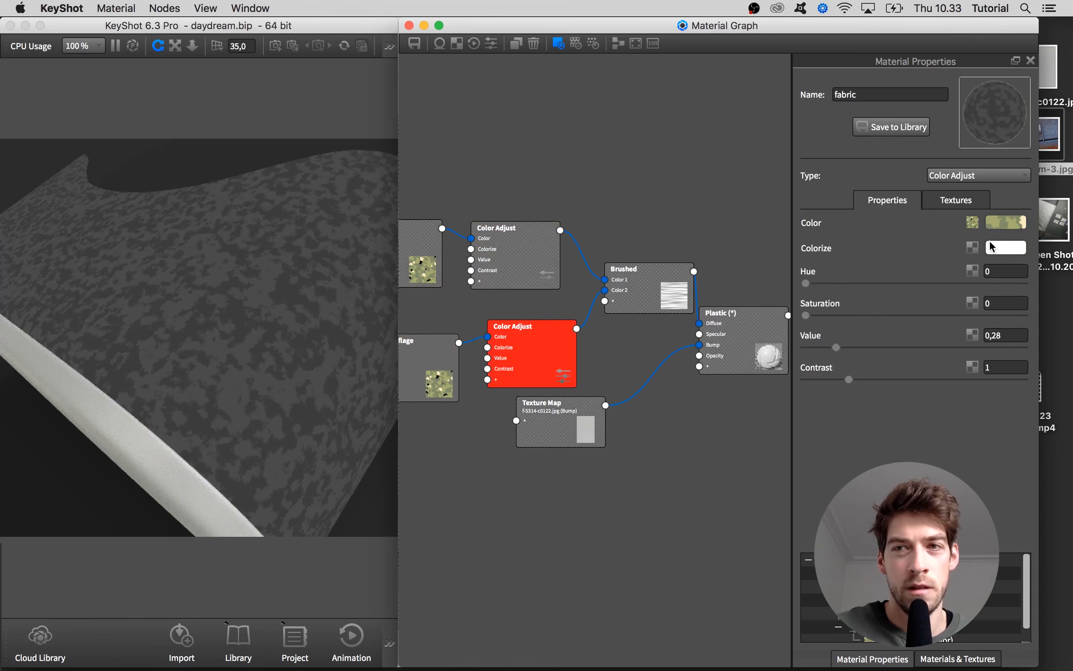
click(443, 367)
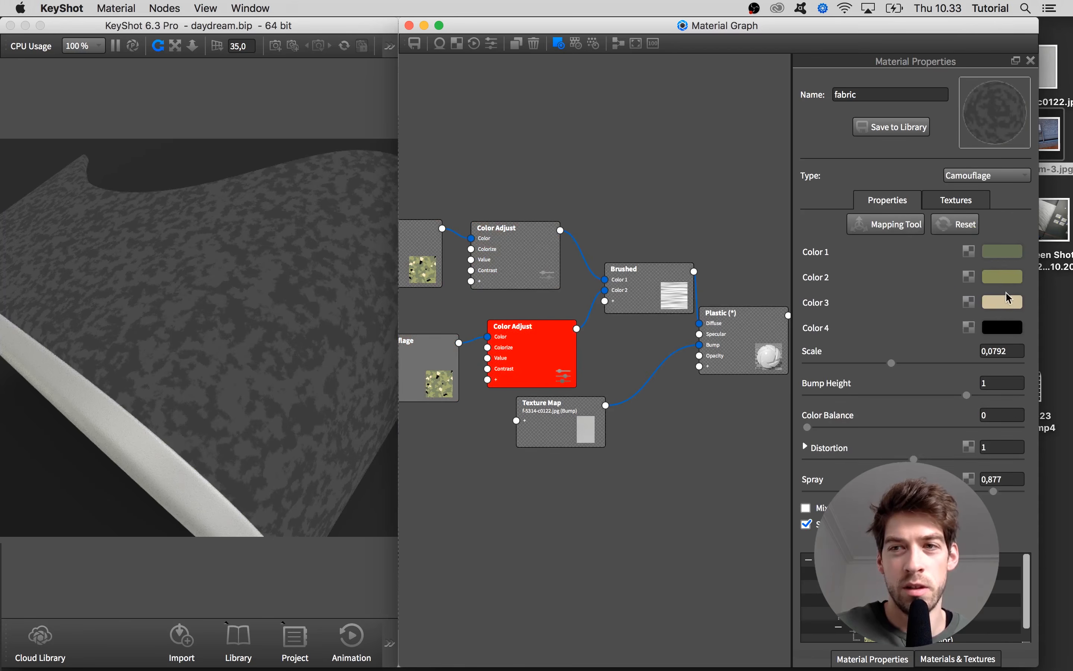
click(1001, 278)
mouse_move(875, 142)
mouse_down()
mouse_move(881, 167)
mouse_move(880, 145)
mouse_up()
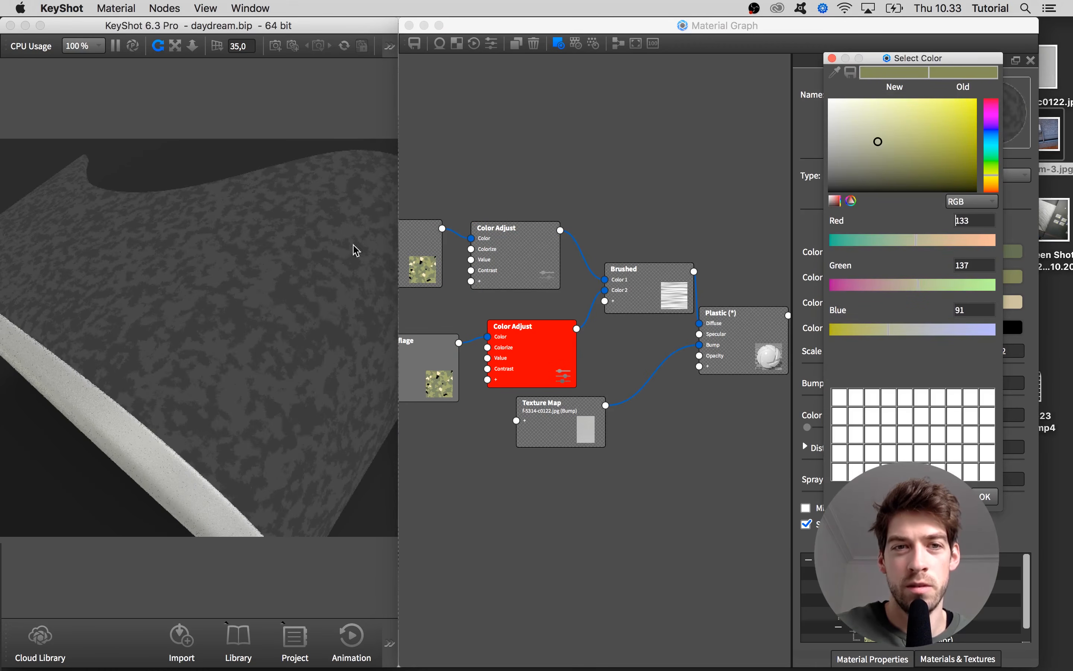
click(984, 497)
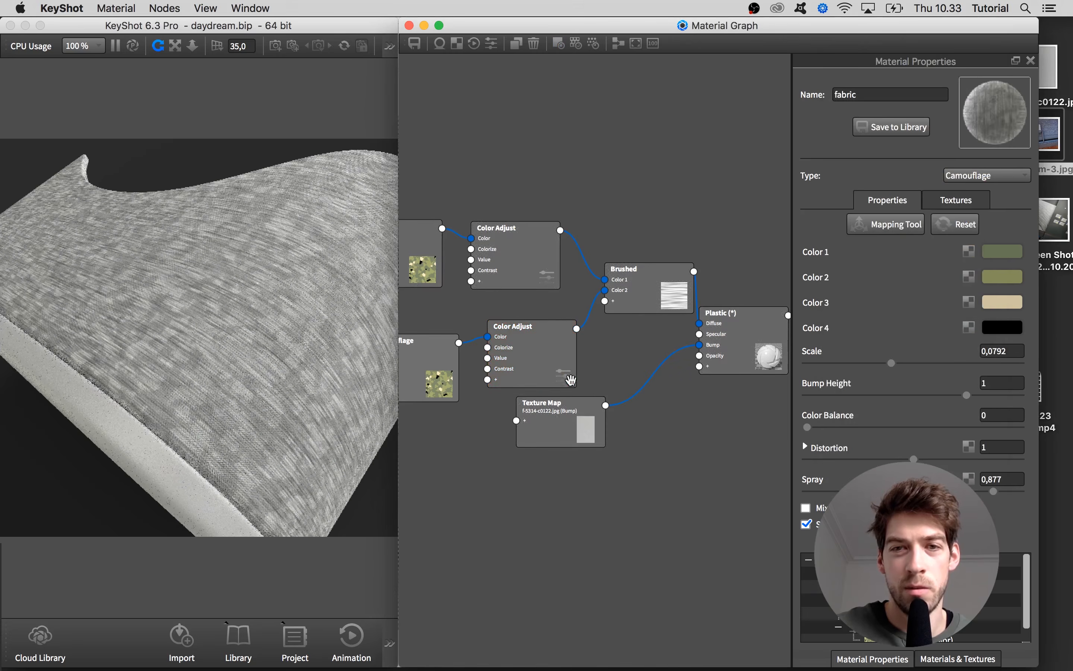
Lower the Value of the Color Adjust node feeding Brushed's Color 2 to 0,178 while previewing that node alone
click(543, 350)
key(c)
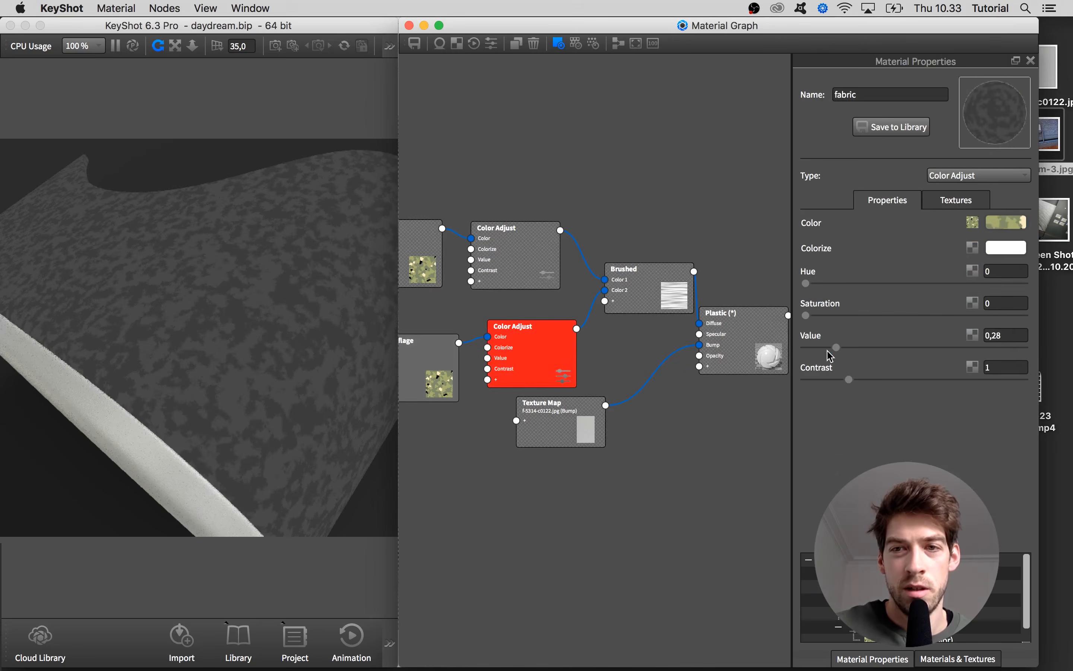
drag(828, 350, 824, 349)
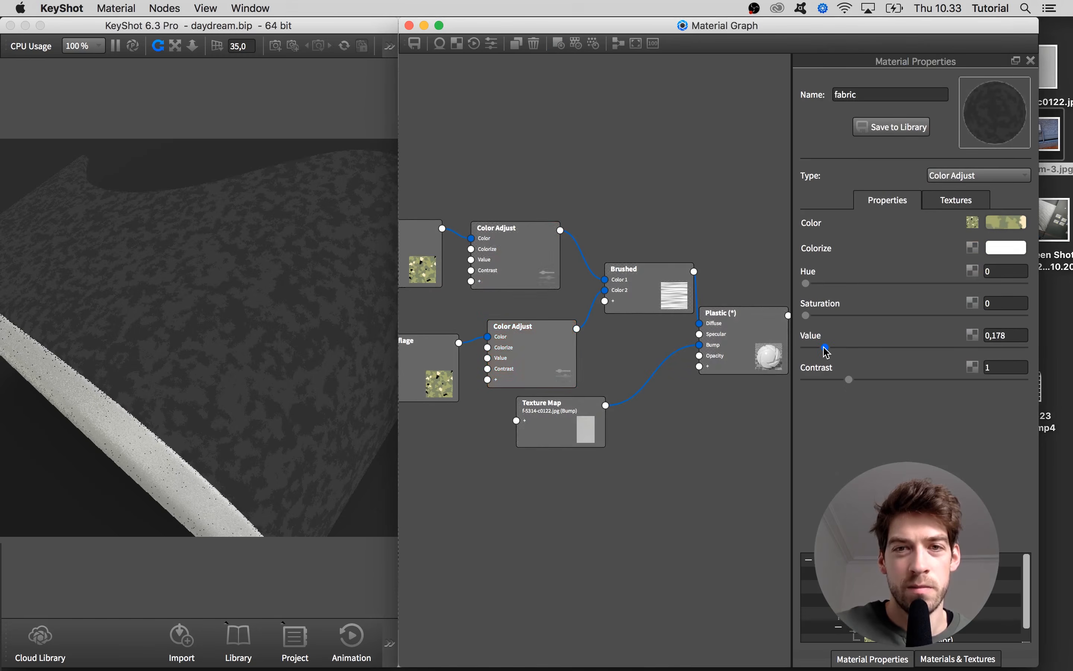
In Brushed's Color 1 branch, set the Camouflage Scale to 0,0568 and the Color Adjust Value to 1,364, previewing that branch alone
click(520, 256)
key(c)
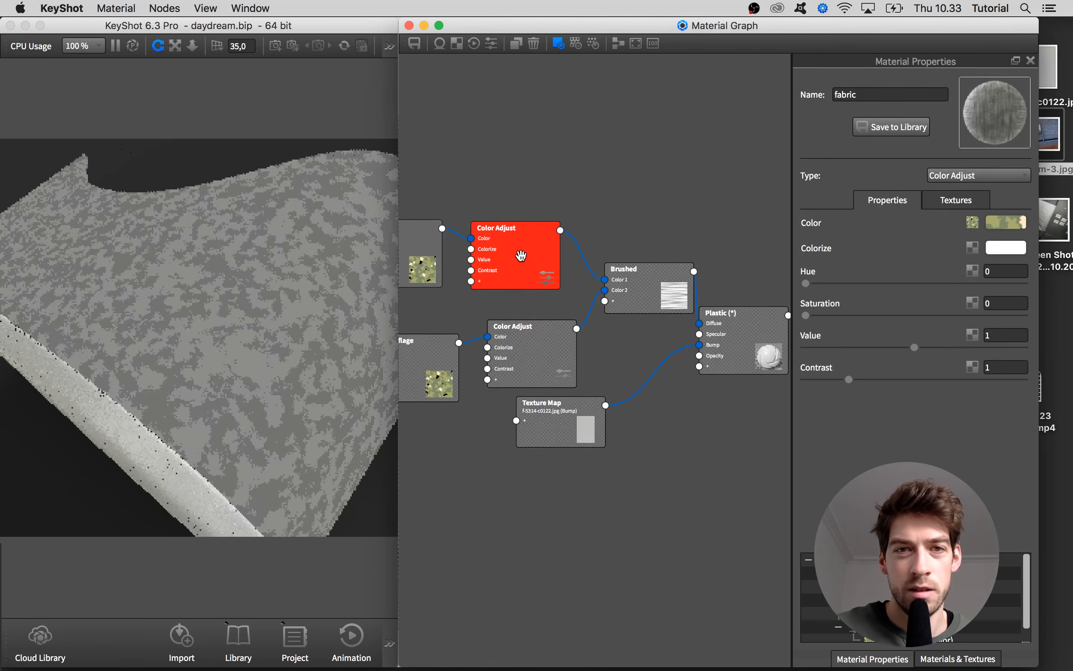
click(438, 271)
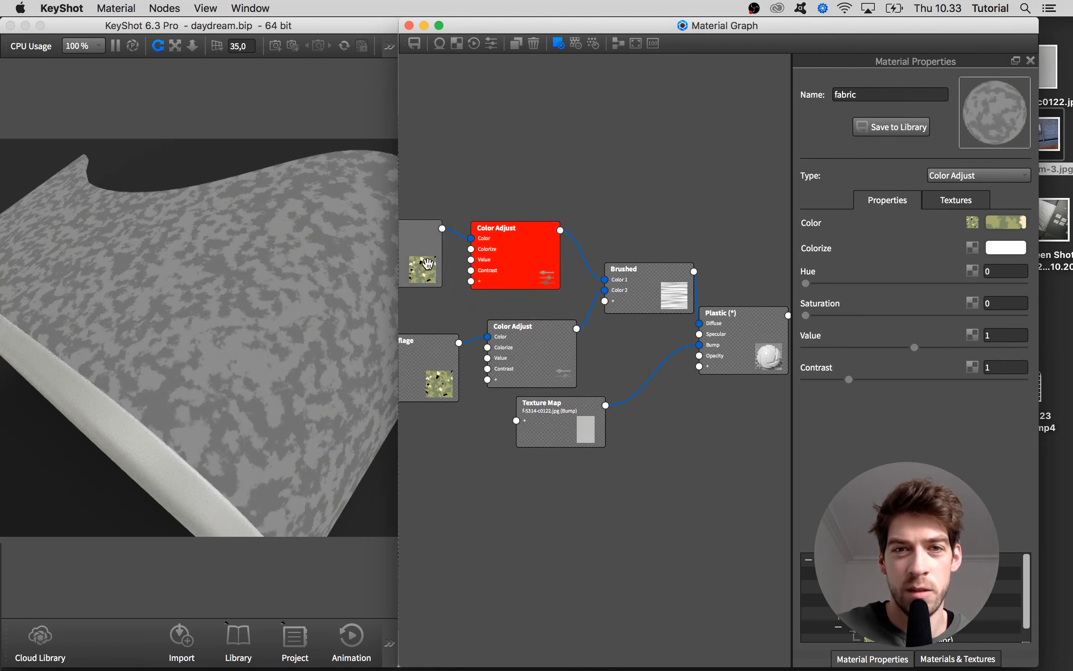
drag(884, 363, 865, 365)
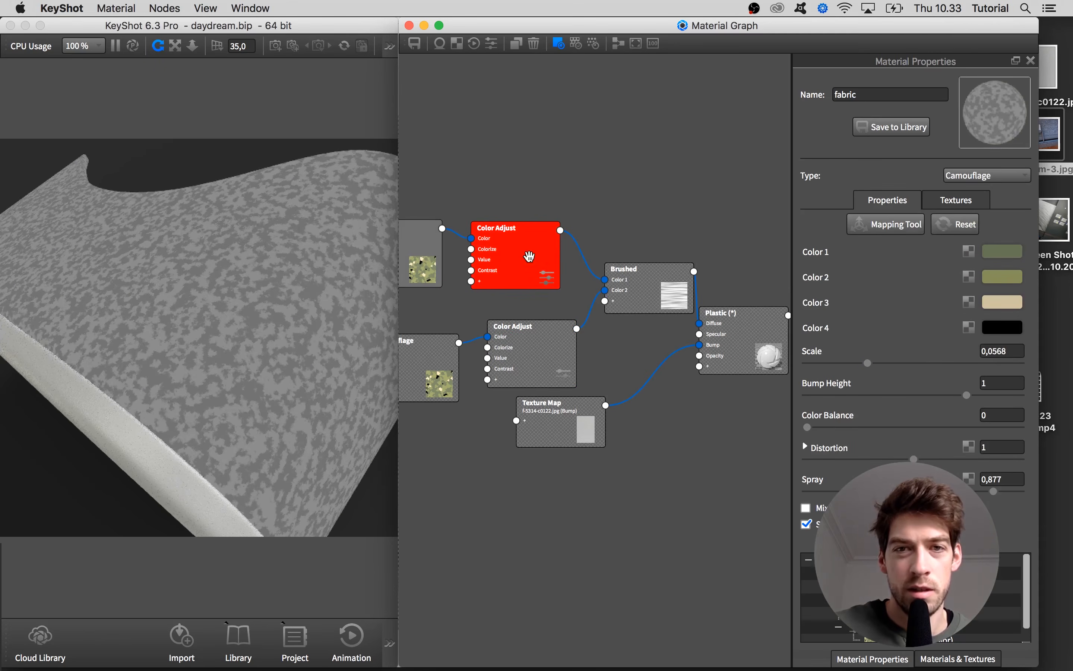
click(516, 251)
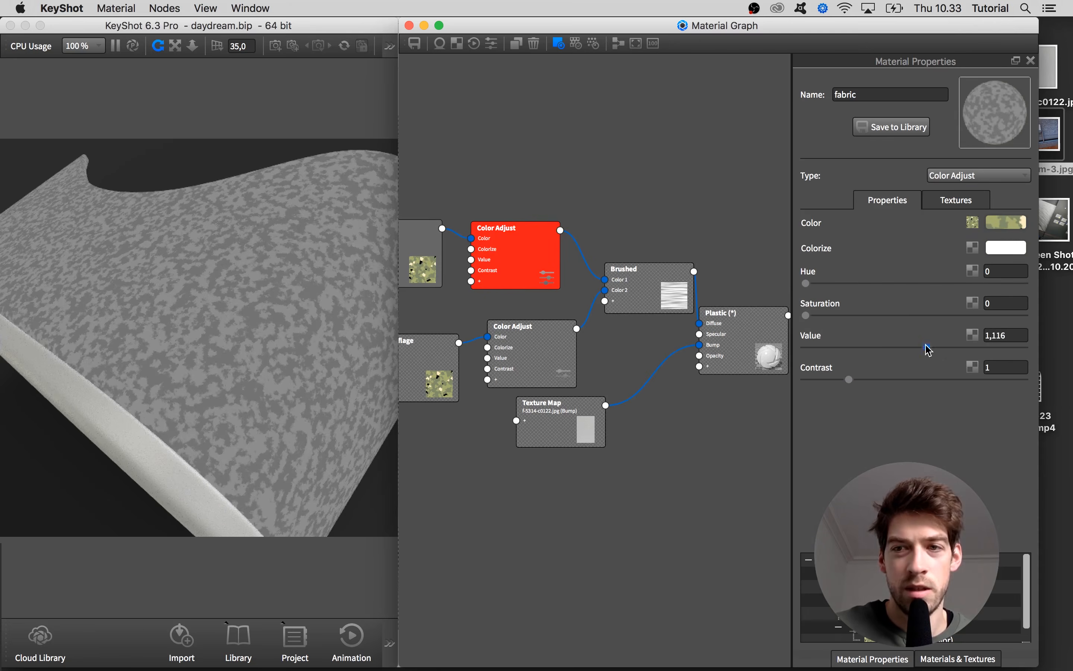
drag(943, 351, 954, 349)
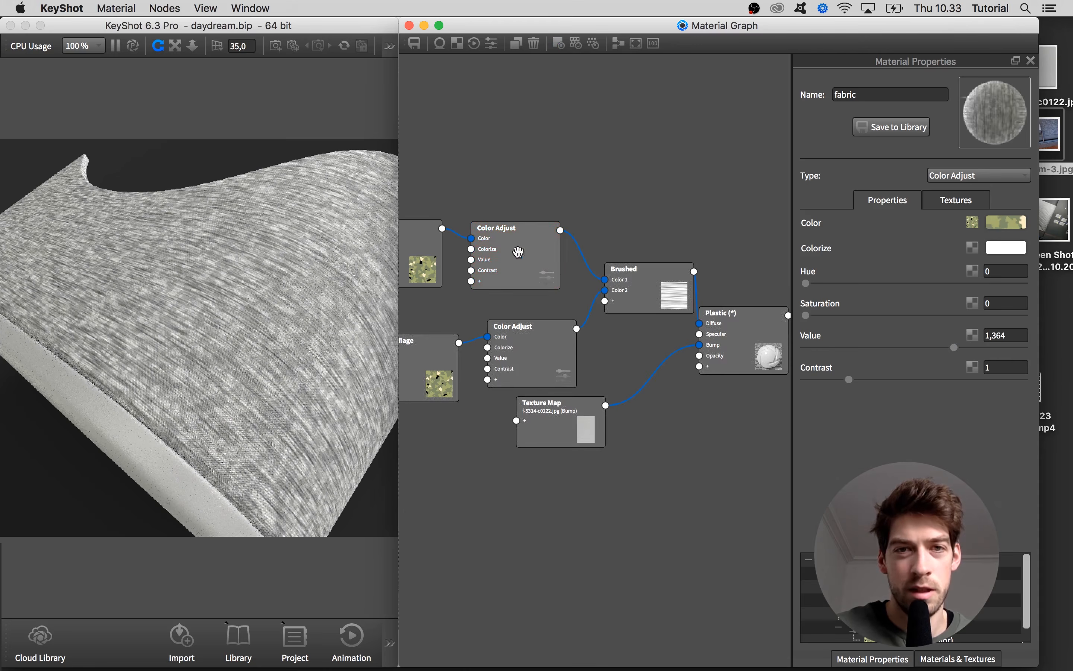
Change Color 1 of the Camouflage texture in Brushed's Color 1 branch to RGB 119, 131, 100
click(436, 252)
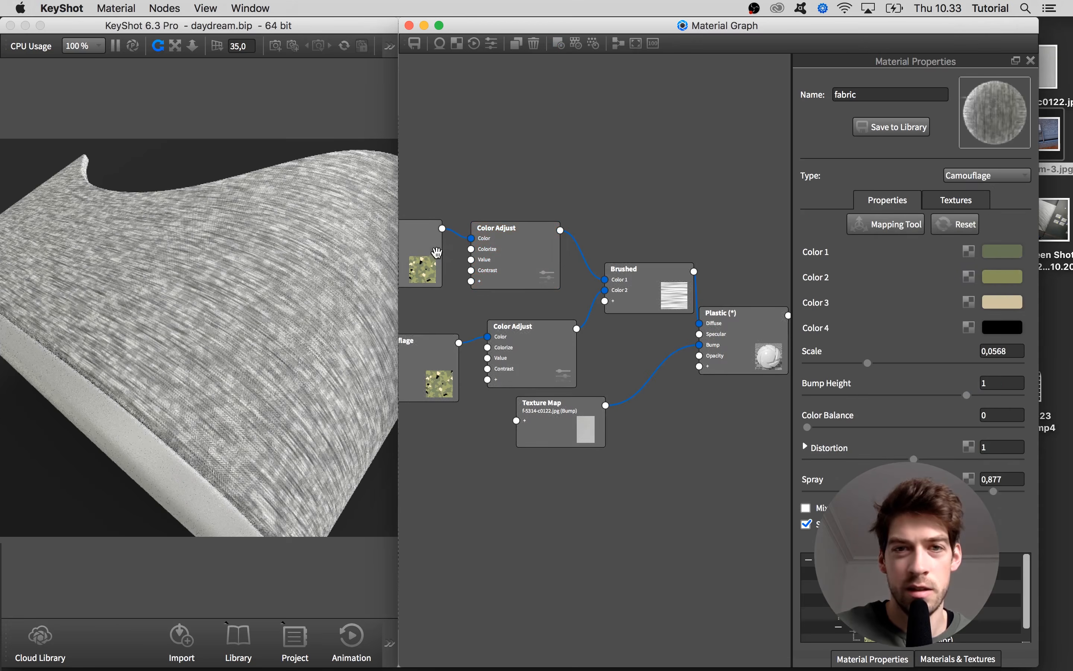
click(1003, 277)
click(862, 116)
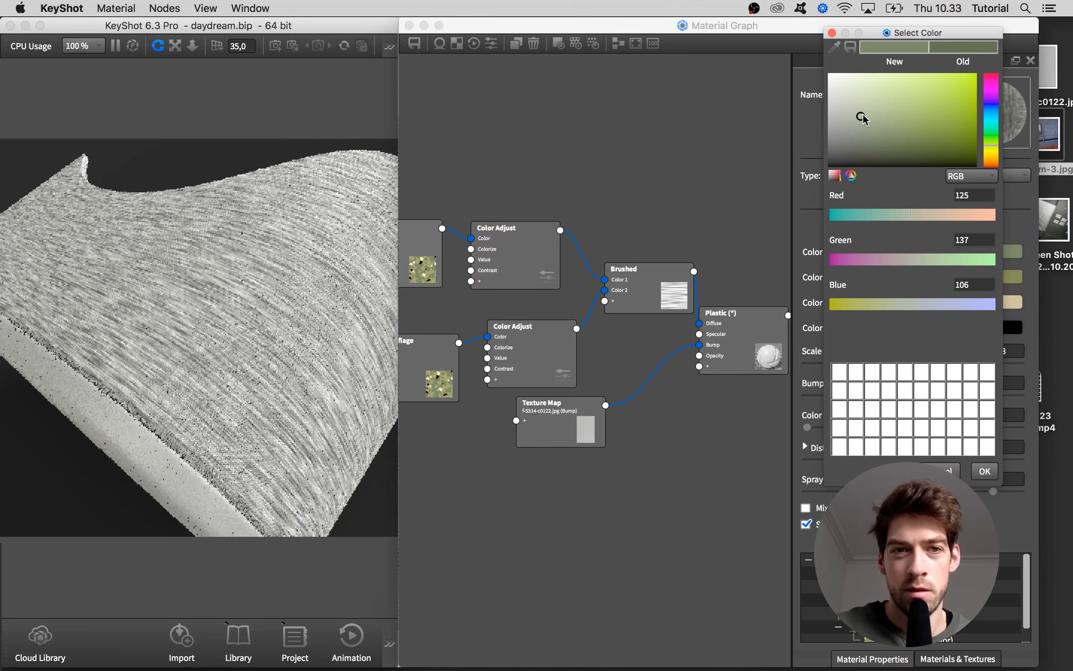
click(863, 118)
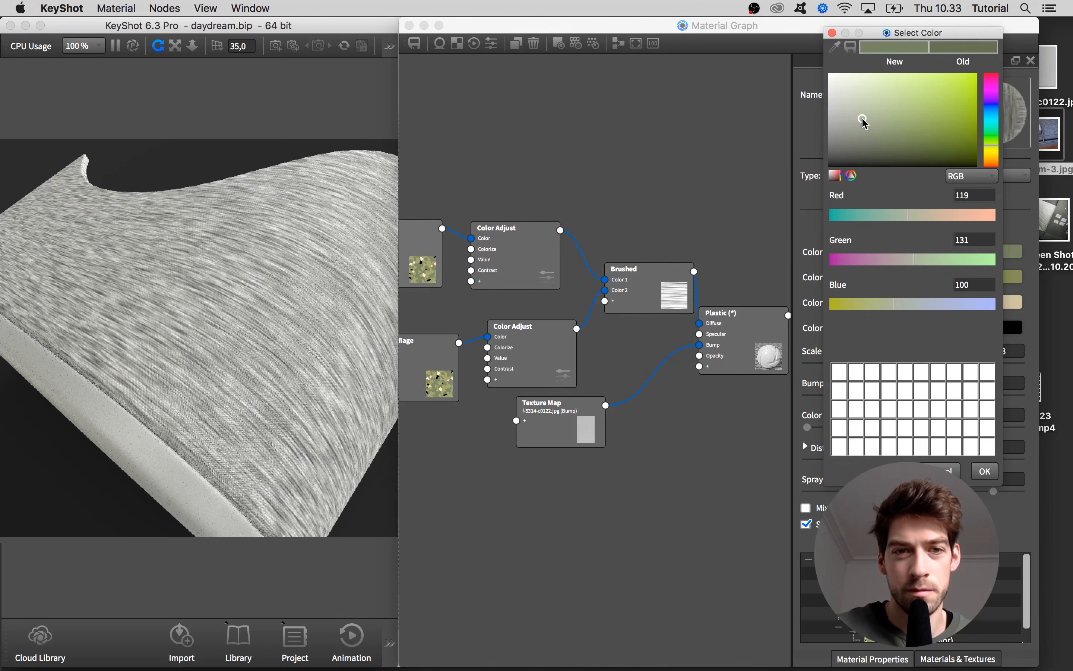
click(985, 471)
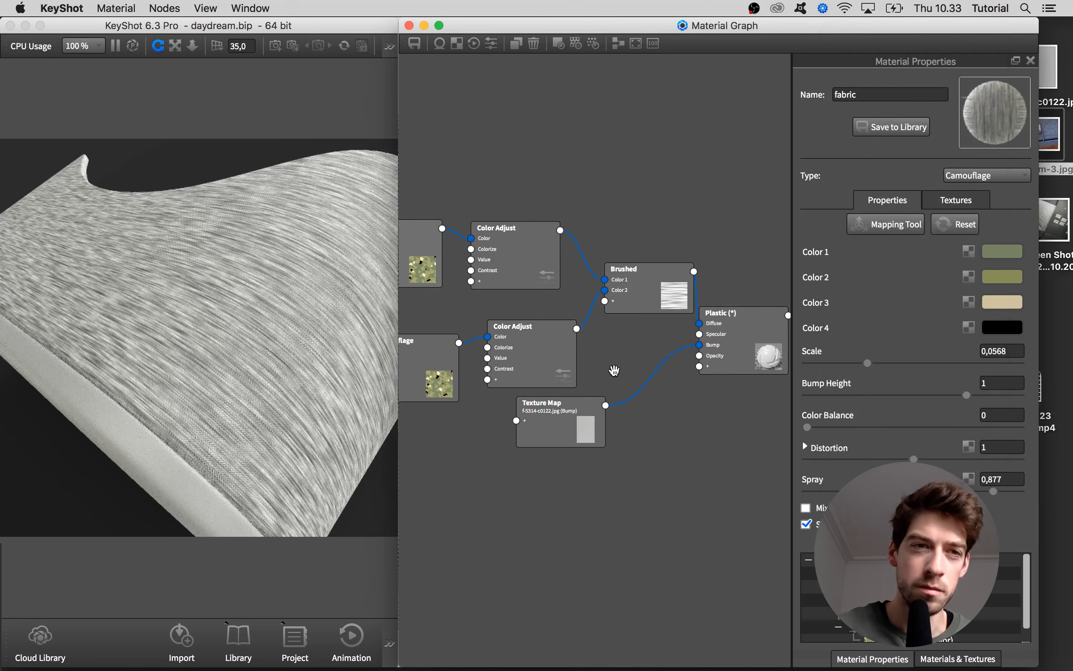
Examine the whole fabric part in the render and dismiss the save reminder without saving
scroll(311, 347, down, 5)
drag(305, 346, 320, 367)
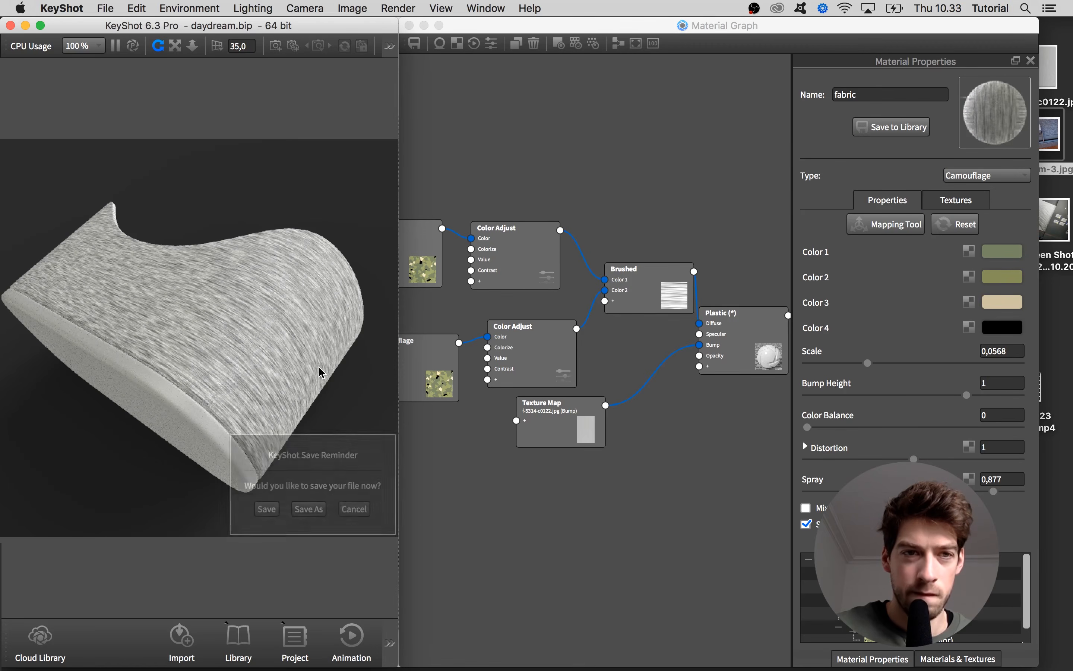
click(352, 508)
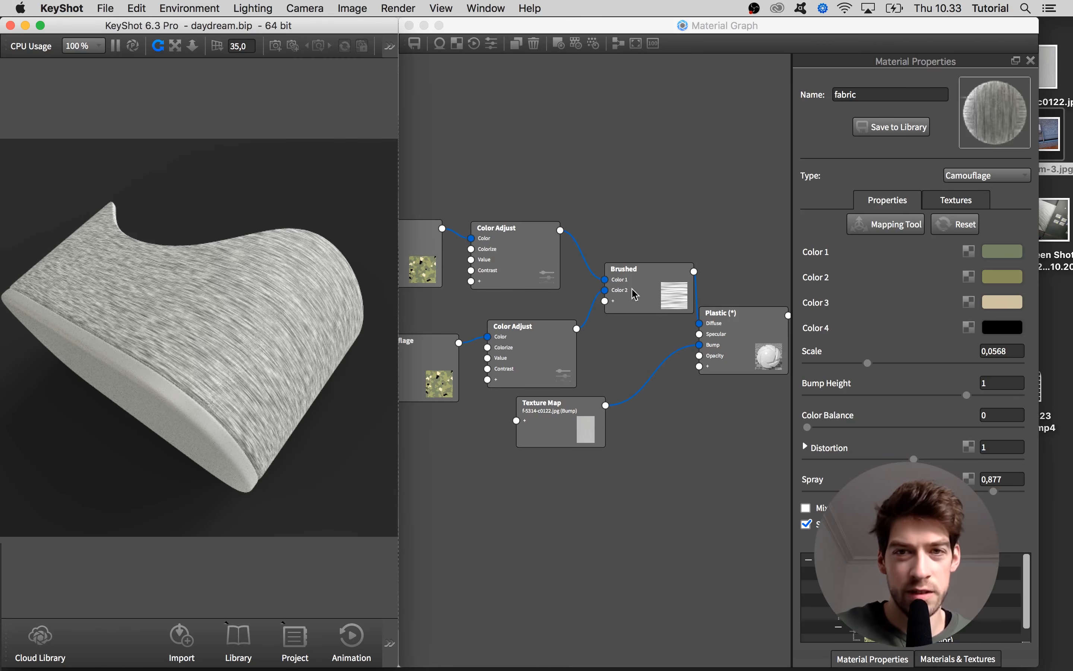
Set the Brushed texture's mapping scale to X 0,157 and Y 0,041, checking its colour alone and on the whole part
drag(631, 289, 622, 284)
double_click(622, 284)
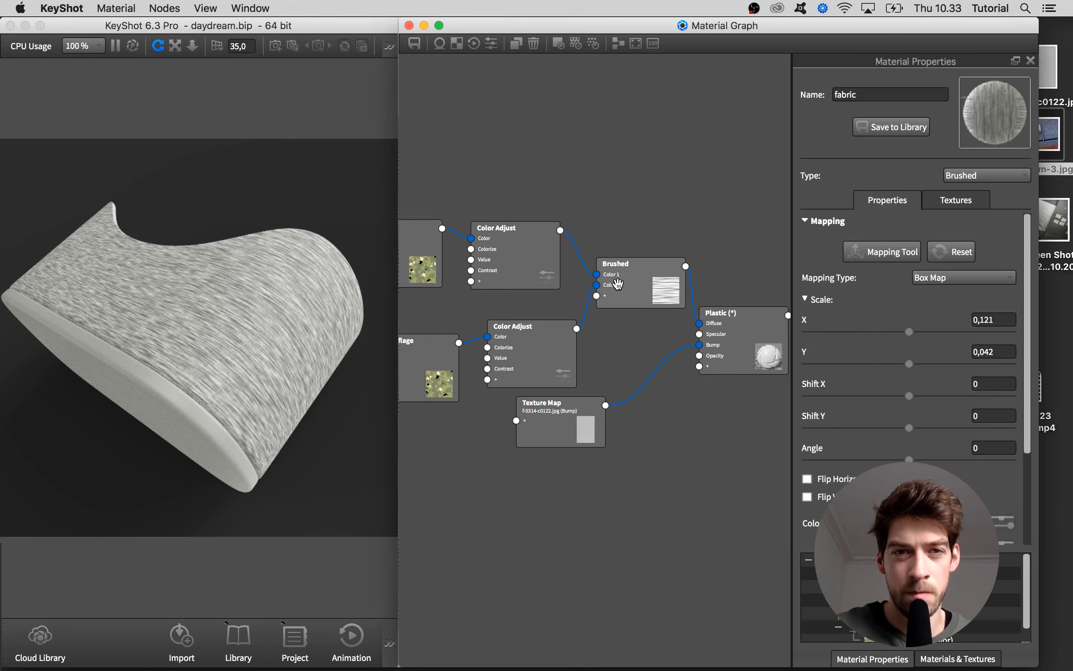
key(c)
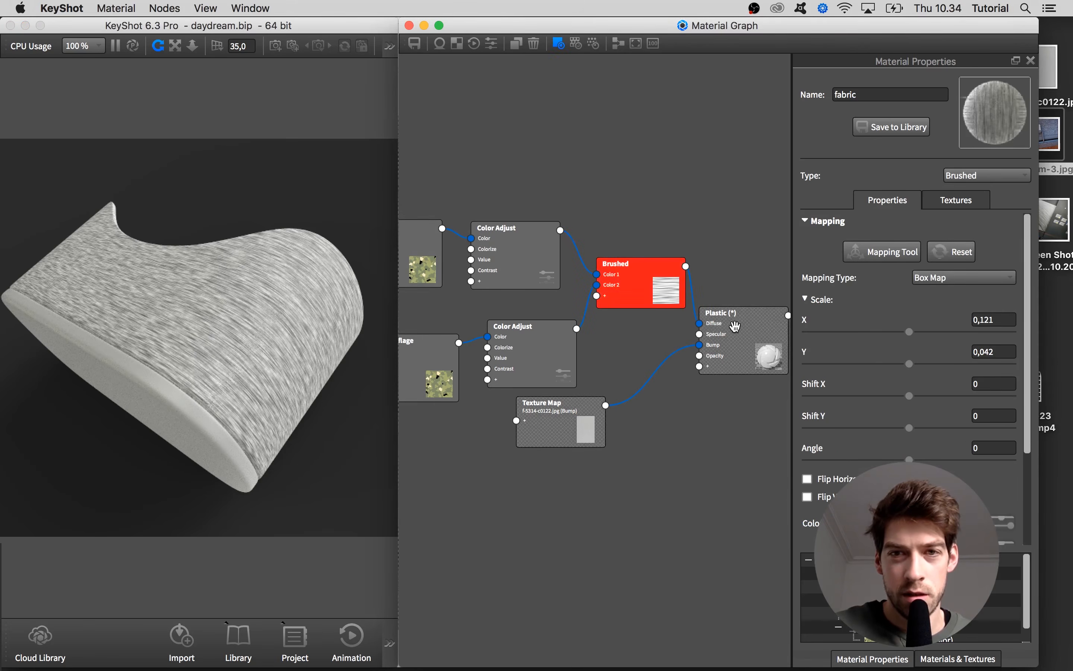
scroll(308, 339, up, 3)
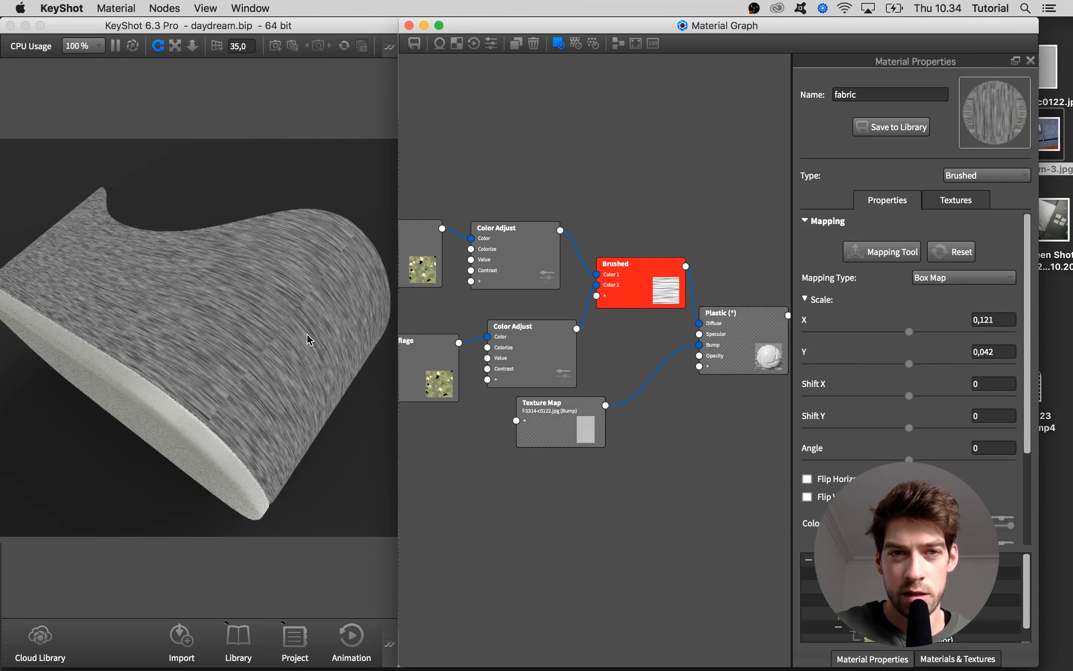
scroll(284, 337, up, 3)
scroll(708, 345, up, 1)
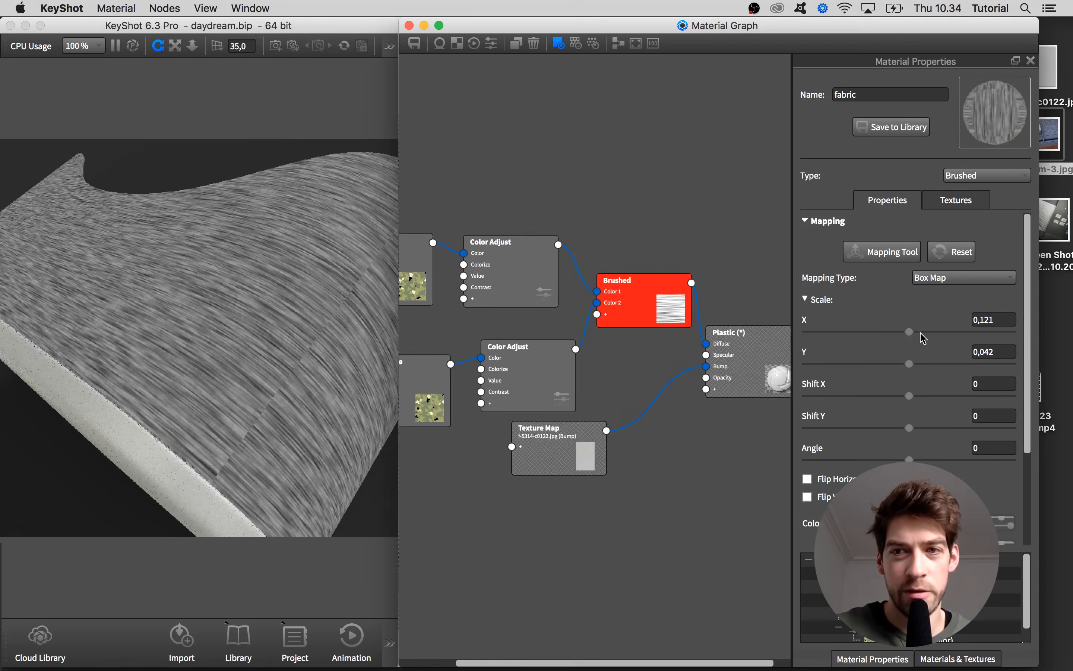
mouse_move(922, 338)
mouse_down()
mouse_move(940, 337)
mouse_move(898, 364)
mouse_move(908, 366)
mouse_up()
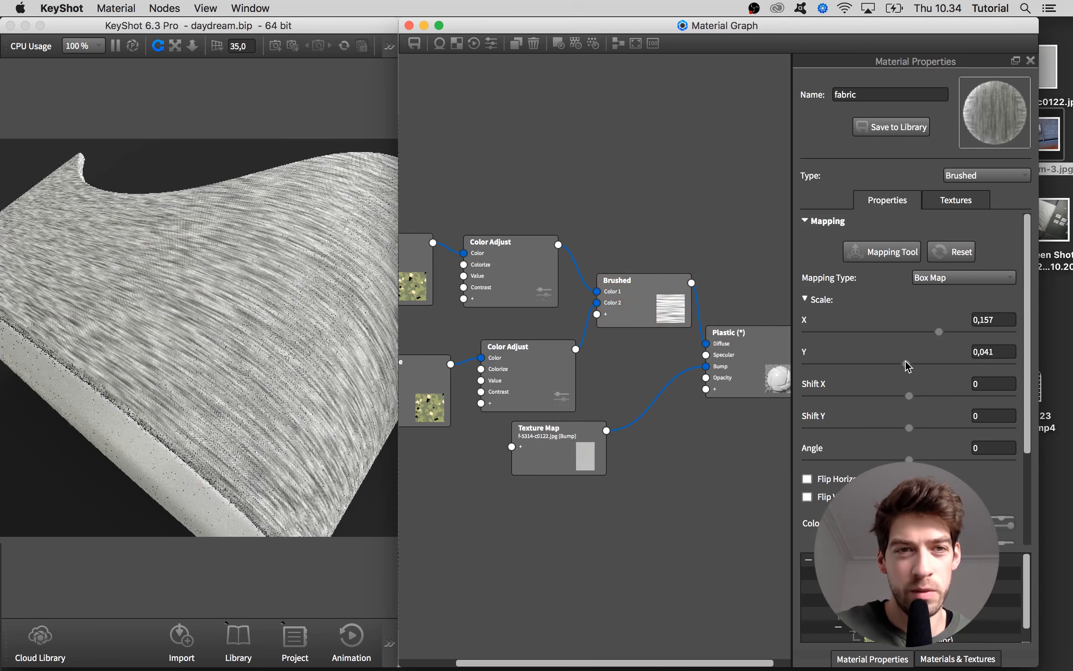
scroll(231, 318, down, 5)
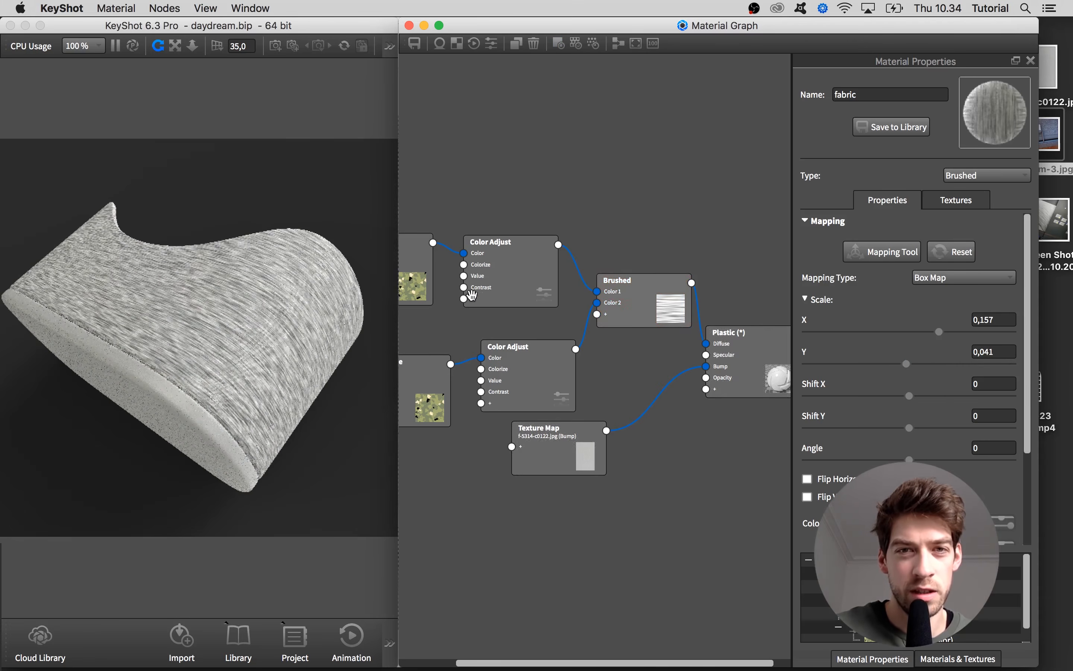
Preview each Color Adjust node alone on the whole part and check the Color 2 branch's adjustment settings
click(471, 295)
click(534, 371)
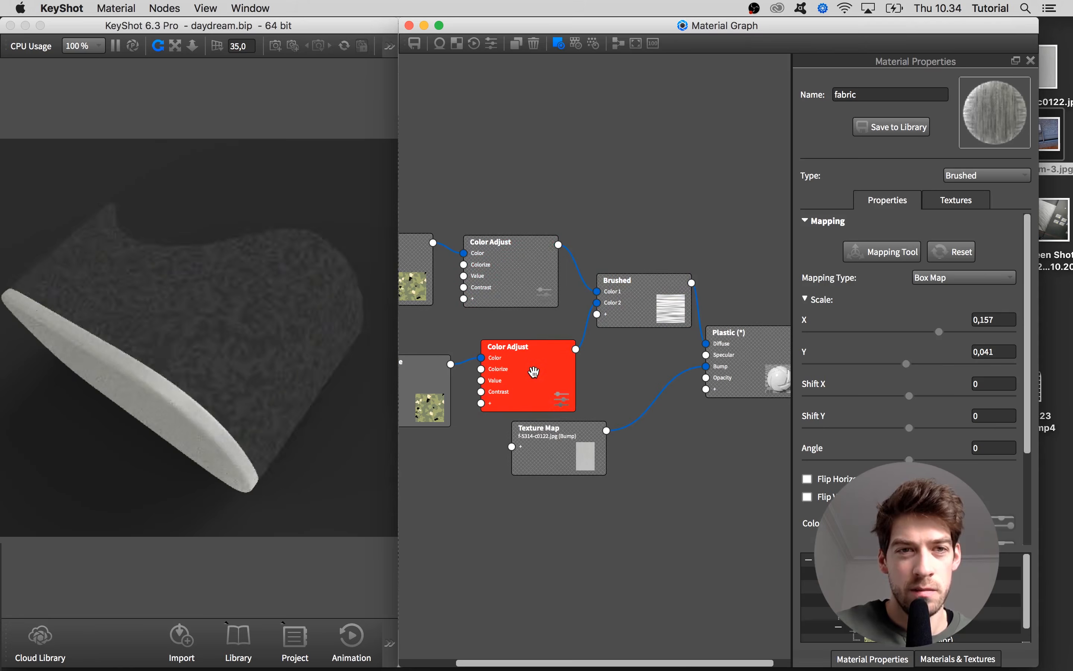
click(534, 373)
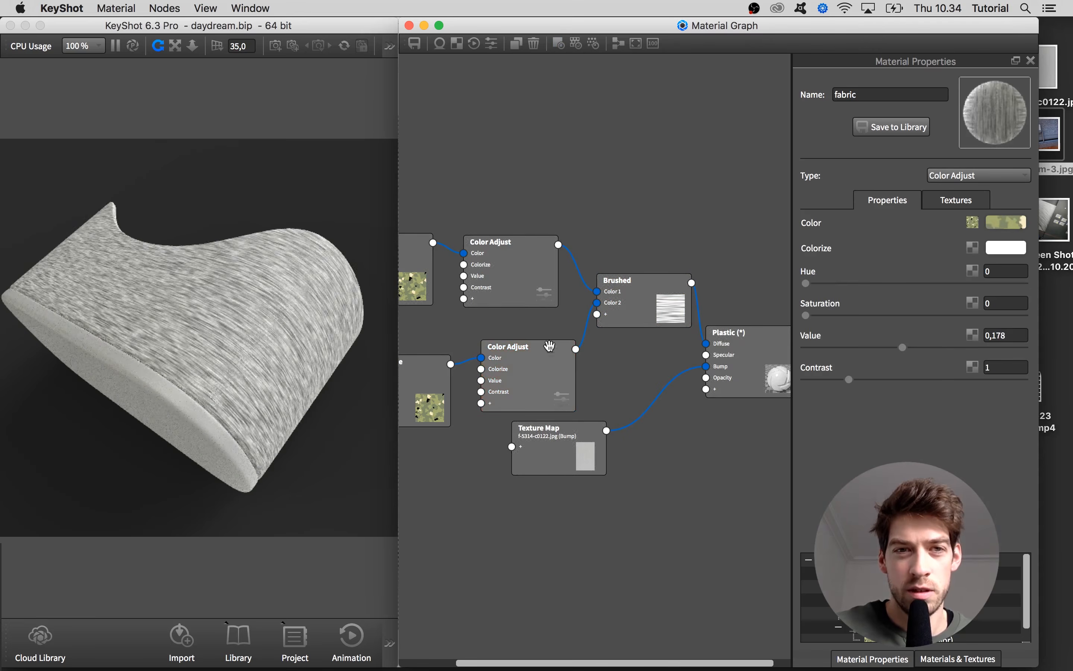
click(474, 290)
click(506, 284)
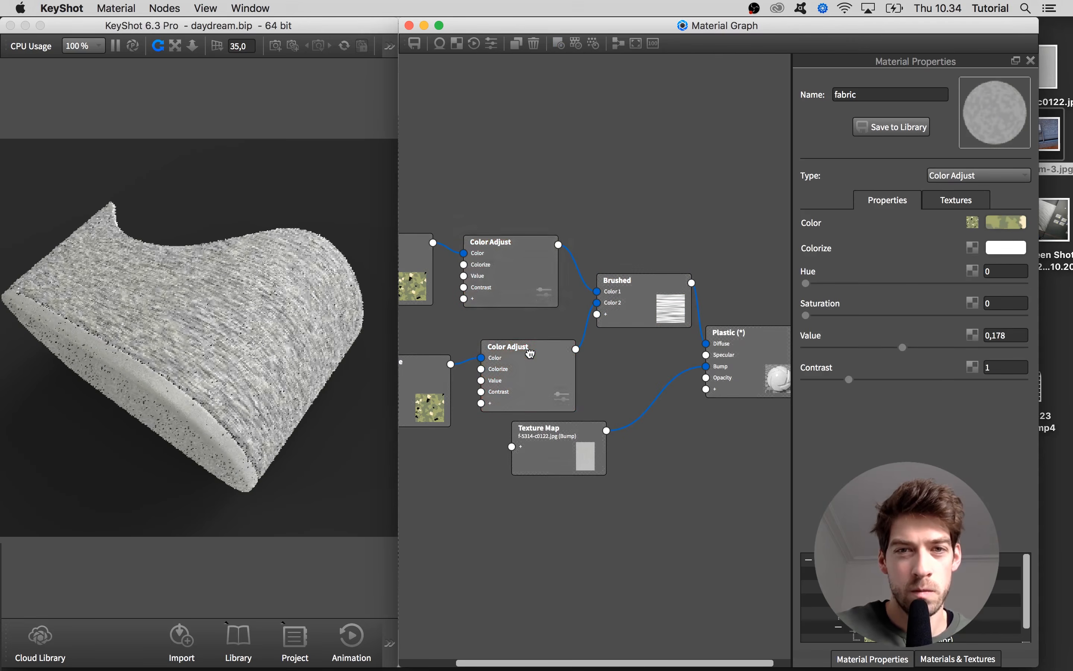
Preview the Color Adjust node feeding Brushed's Color 2 alone, try a Value of 0,5 on it and set the Value to 0,7
click(530, 353)
click(531, 354)
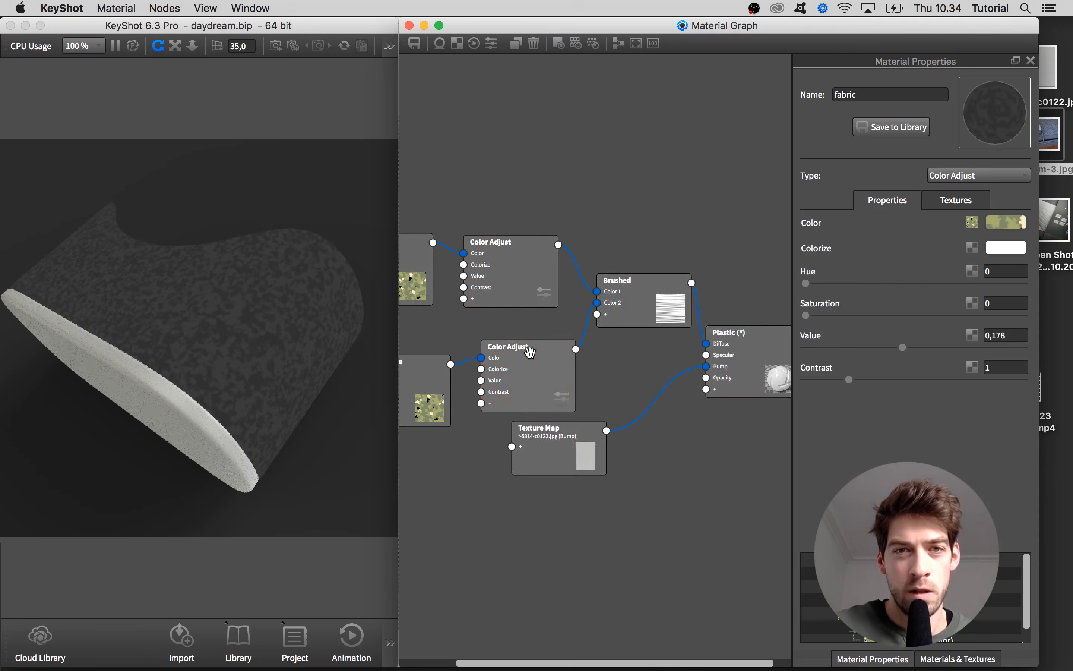
click(532, 352)
click(534, 354)
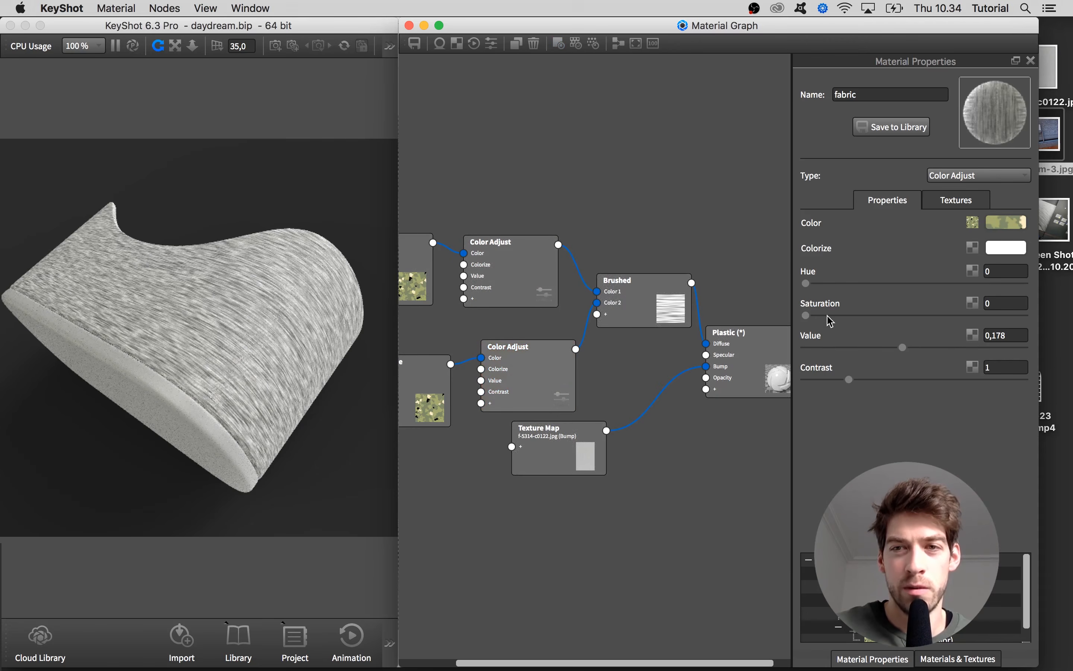
mouse_move(929, 347)
mouse_down()
mouse_move(1006, 346)
mouse_move(946, 335)
mouse_up()
text(0,5)
key(Return)
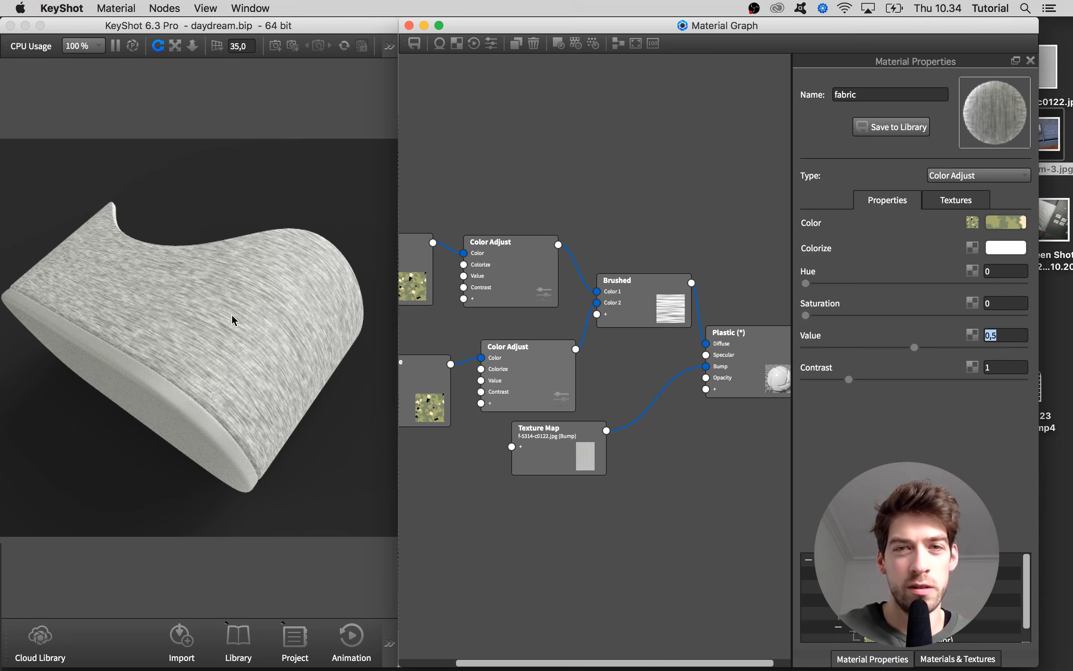
text(,7)
key(Return)
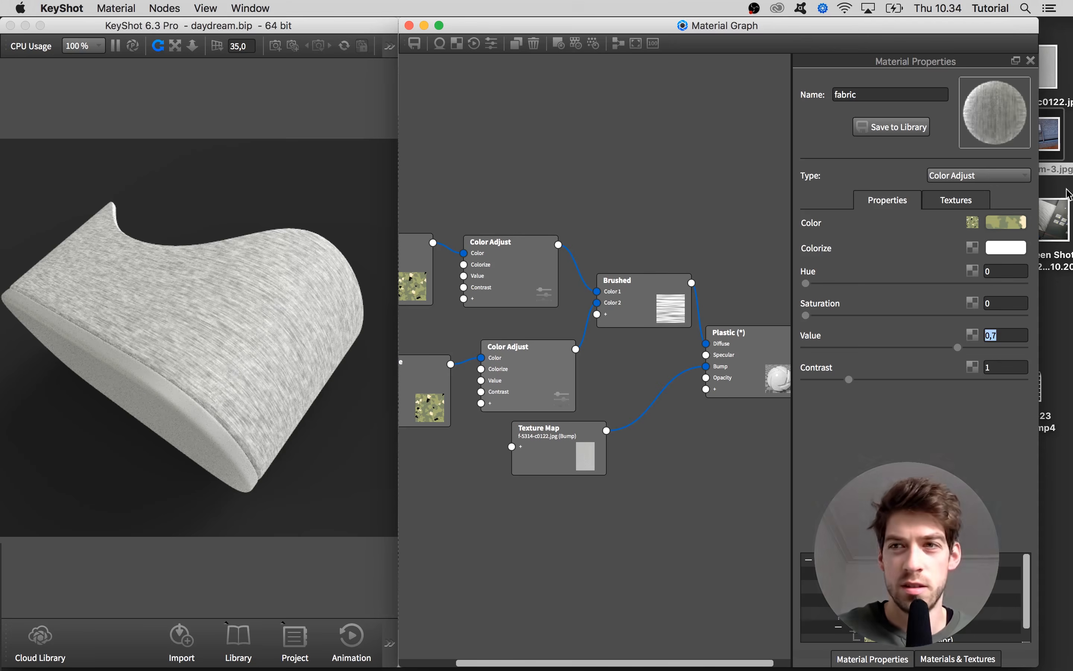
Compare the reference photo daydream-3.jpg with the fabric's surface in a closer view of the render
click(1056, 146)
key(space)
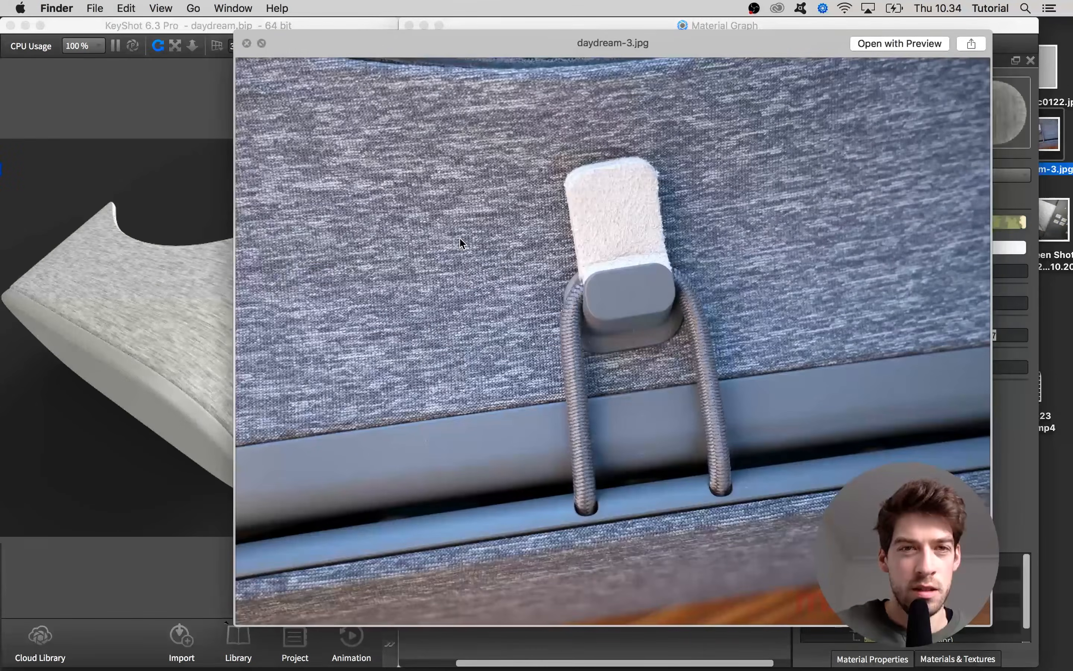
key(space)
click(214, 300)
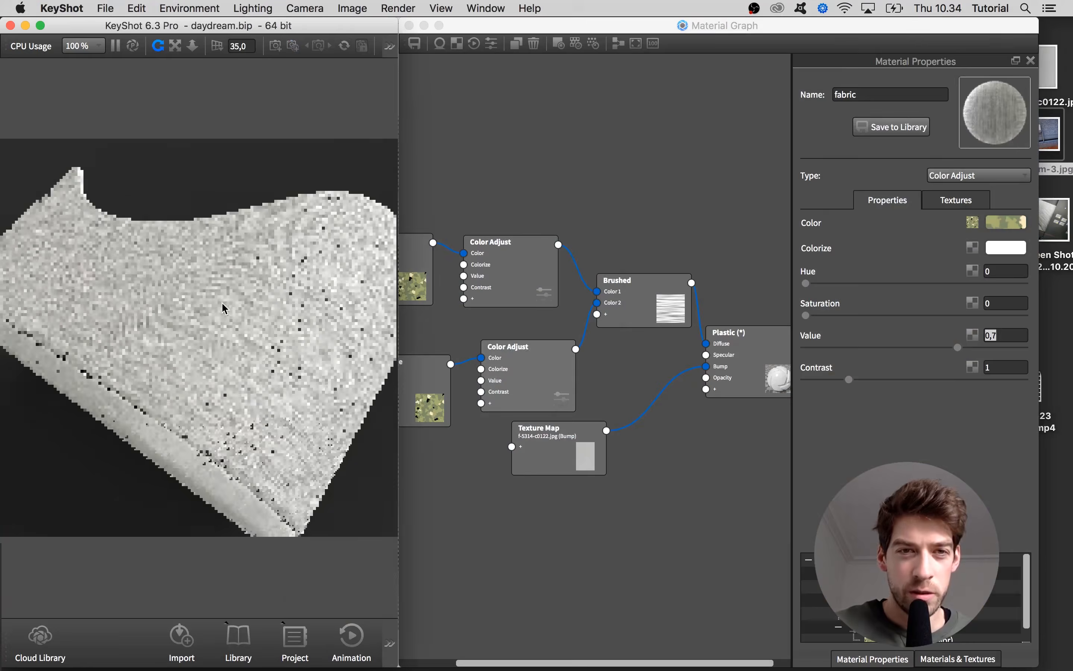
drag(222, 304, 236, 316)
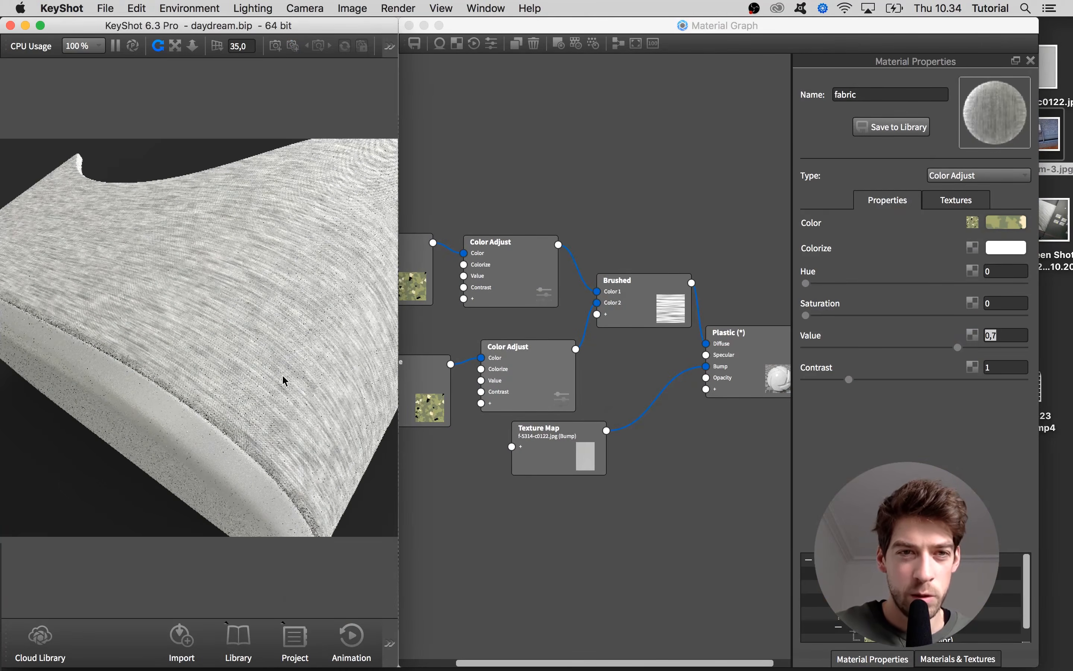
Set the scale of the f-5314-c0122.jpg bump texture to 1 and check the weave up close and on the whole part
click(555, 447)
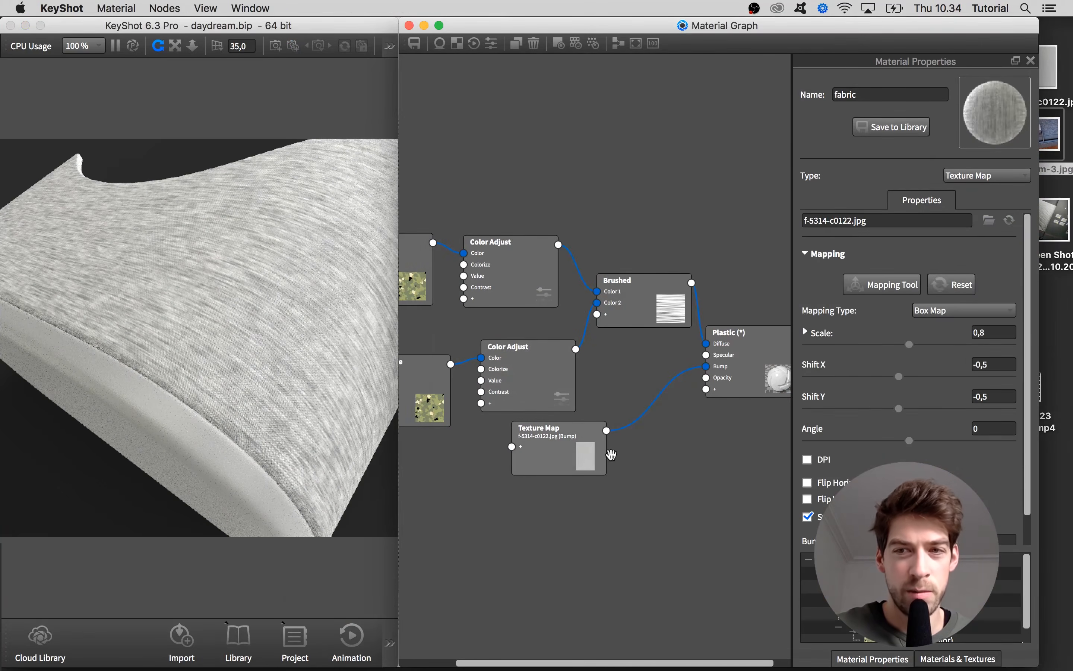
scroll(1018, 482, down, 2)
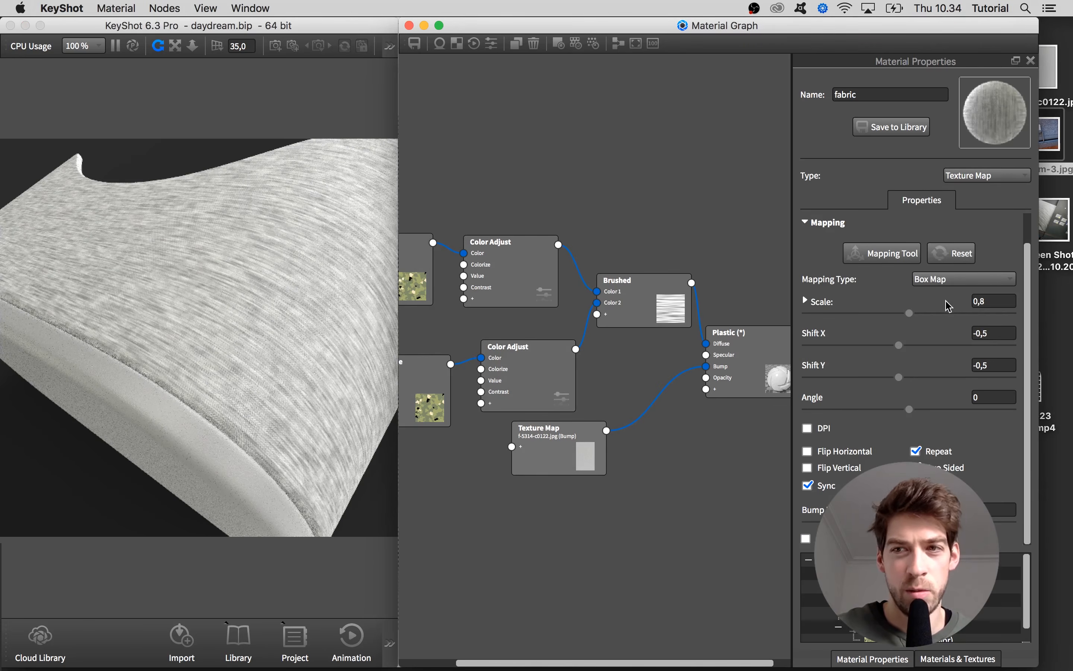
text(1)
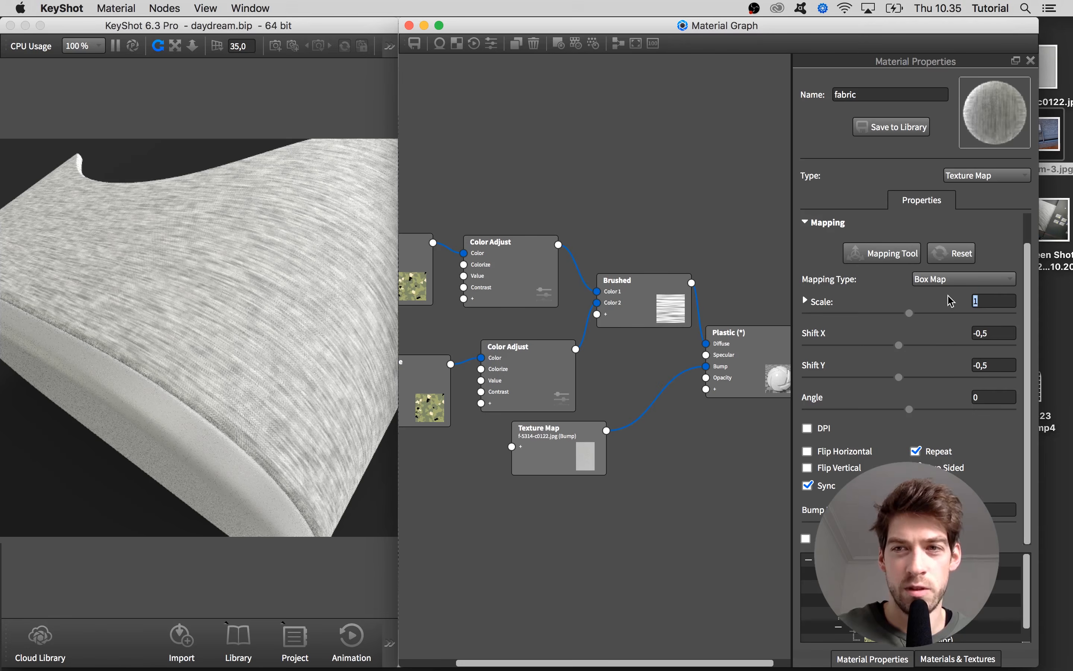
scroll(229, 420, up, 3)
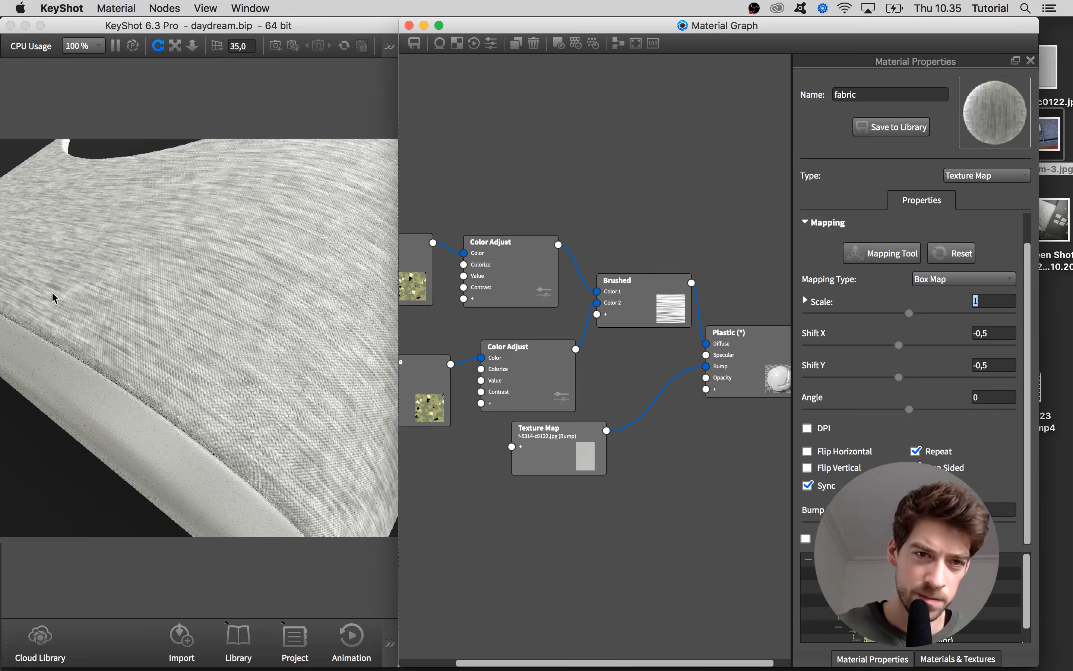
scroll(242, 386, down, 3)
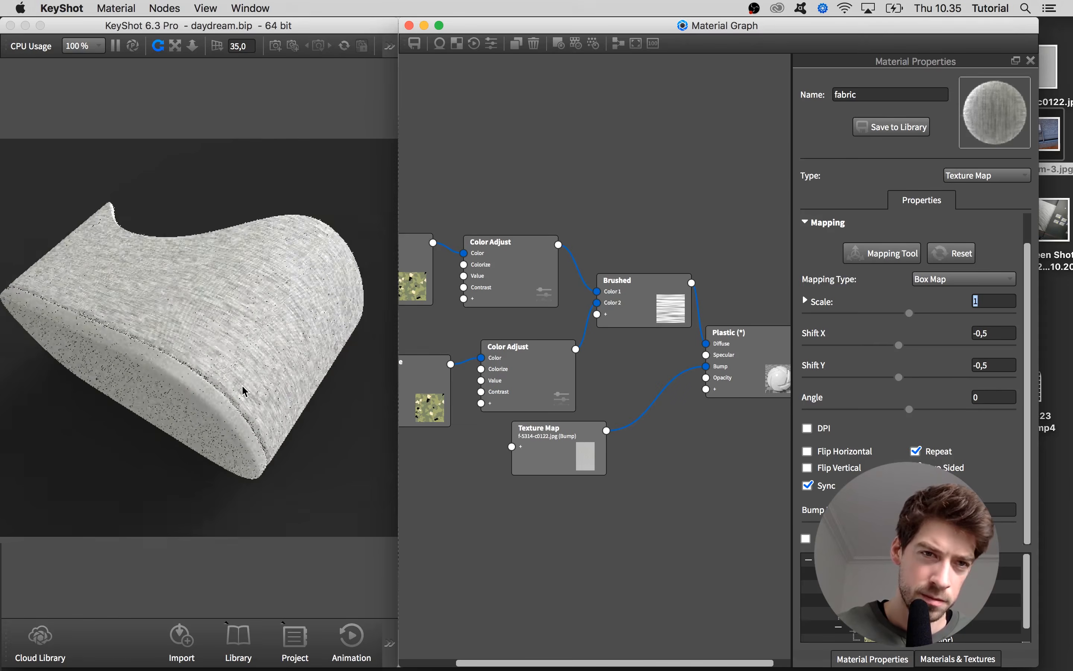
scroll(243, 386, up, 3)
scroll(242, 391, down, 3)
scroll(242, 390, up, 3)
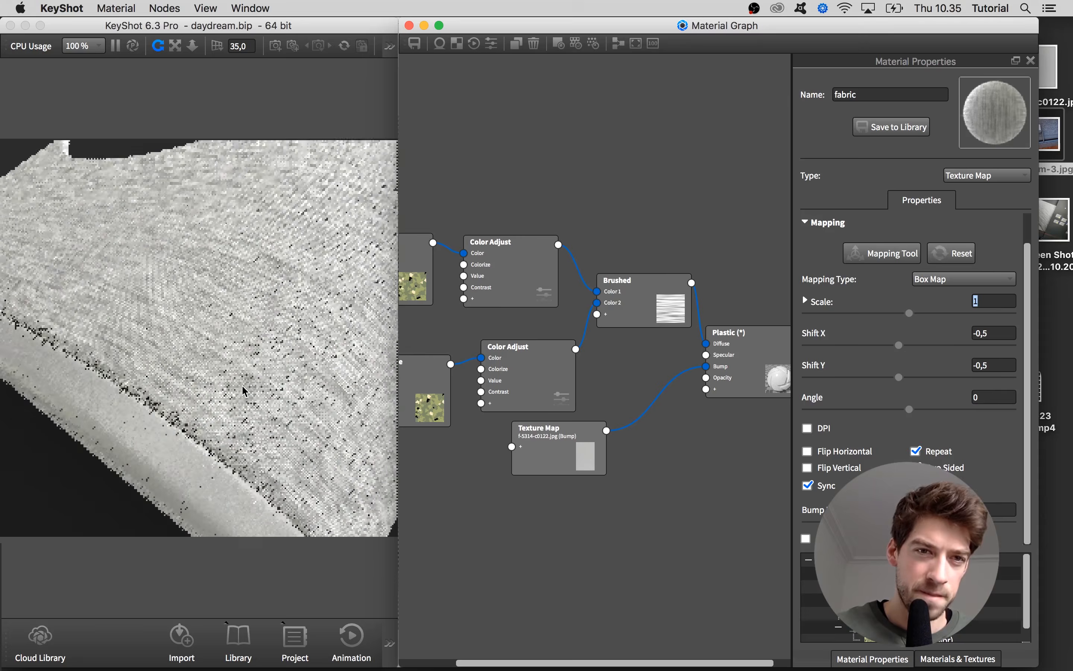
scroll(242, 391, down, 3)
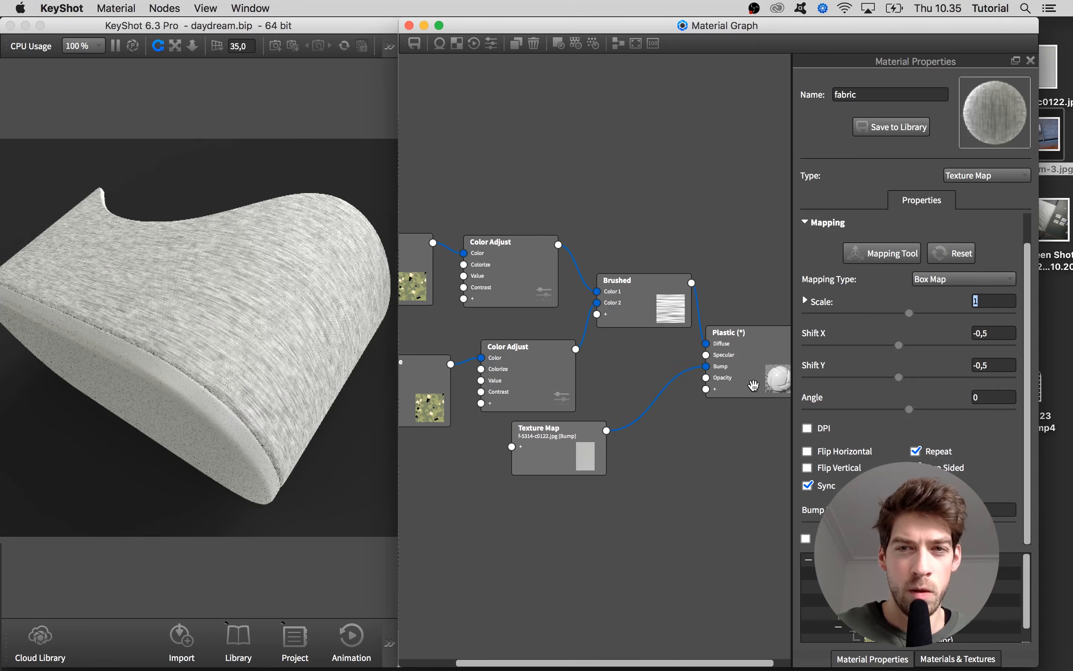
Rearrange the Plastic, bump Texture Map, Brushed, Camouflage and Color Adjust nodes to make room in the material graph
drag(749, 382, 802, 448)
drag(590, 446, 644, 491)
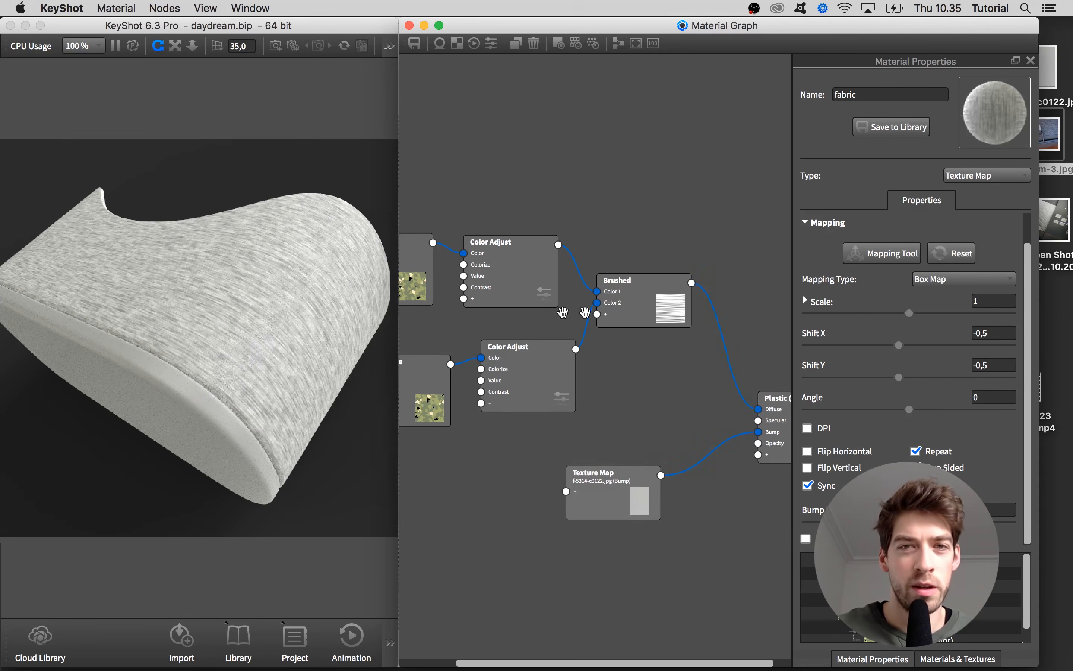
mouse_move(639, 309)
mouse_down()
mouse_move(640, 324)
mouse_move(688, 336)
mouse_up()
drag(561, 374, 552, 348)
drag(440, 374, 416, 294)
drag(525, 292, 514, 293)
drag(520, 334, 504, 331)
drag(697, 333, 644, 370)
drag(693, 298, 602, 329)
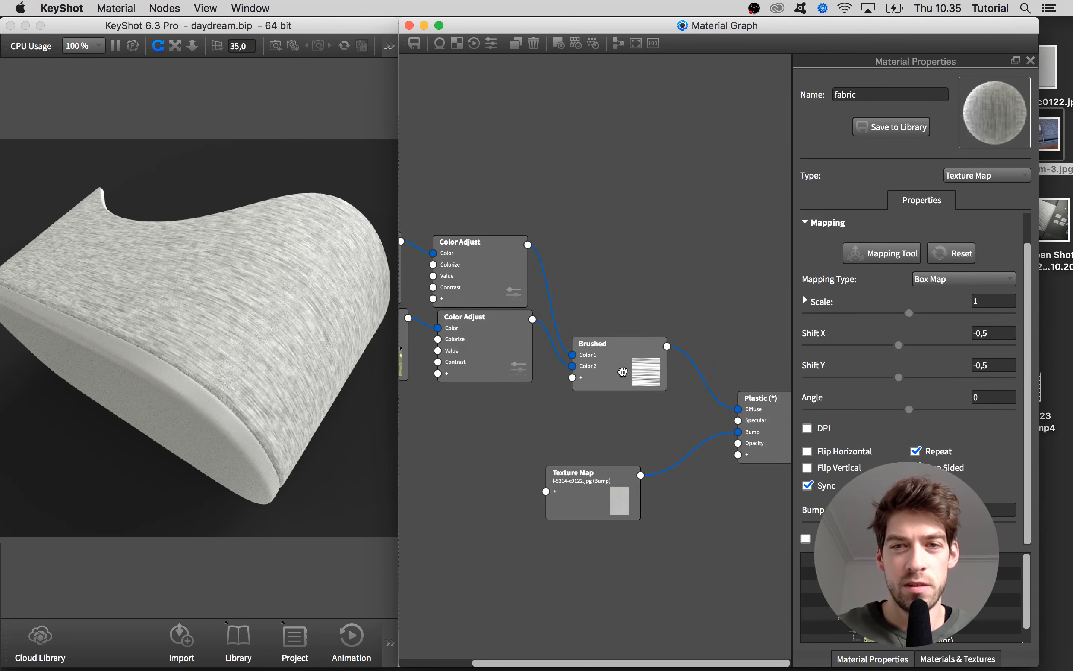
drag(622, 372, 632, 312)
Add a Curvature texture to the material graph and connect it to the Plastic material's Diffuse input
right_click(616, 184)
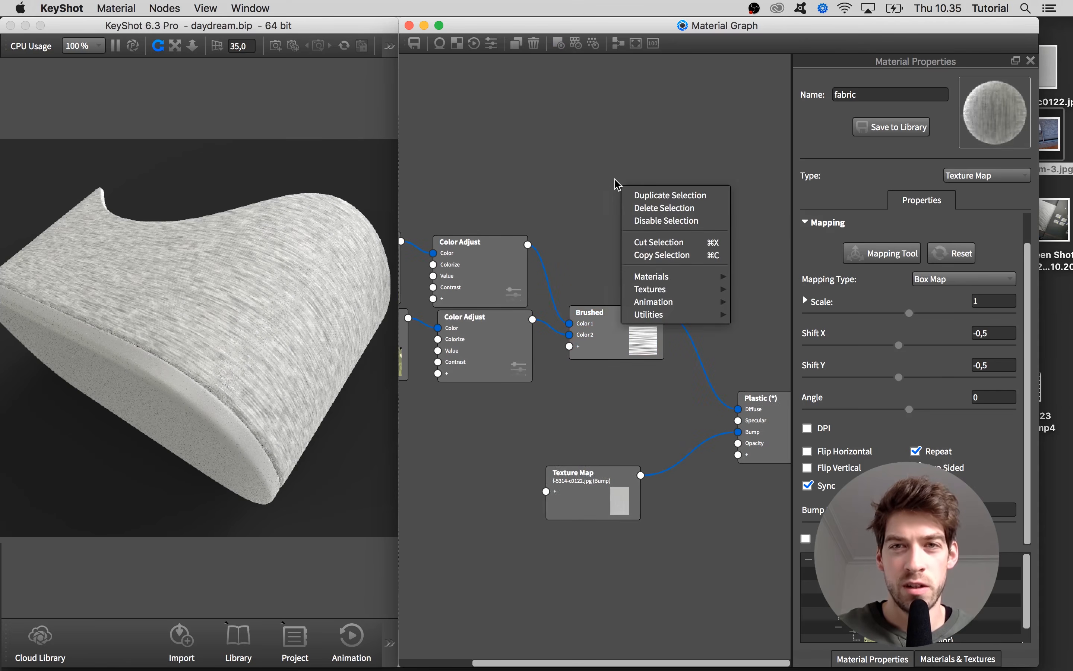
mouse_move(680, 314)
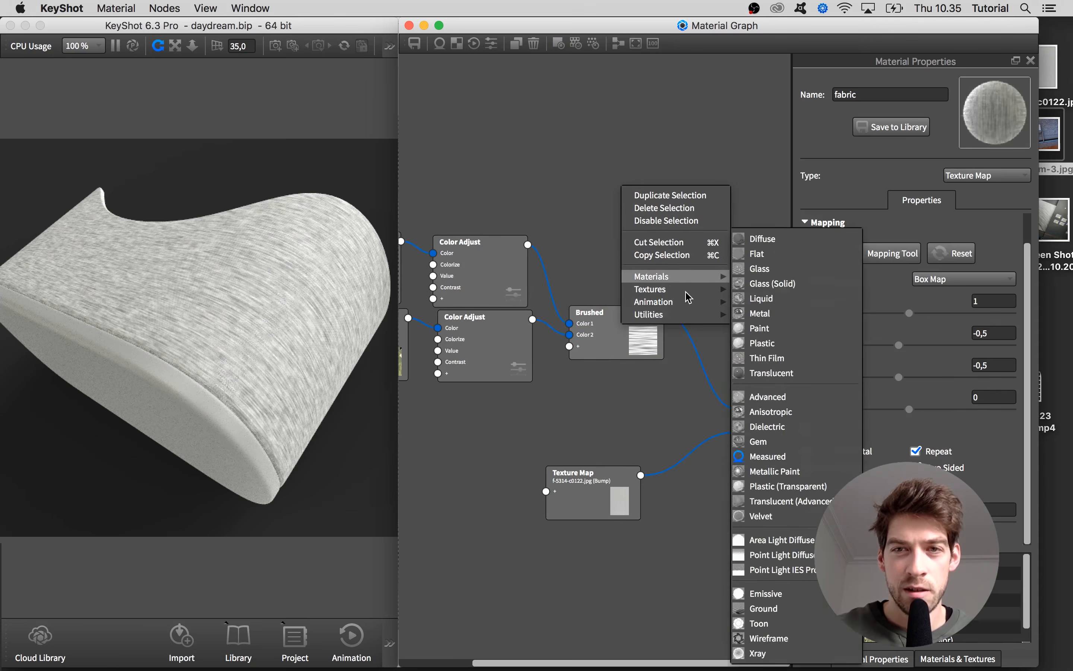
mouse_move(690, 290)
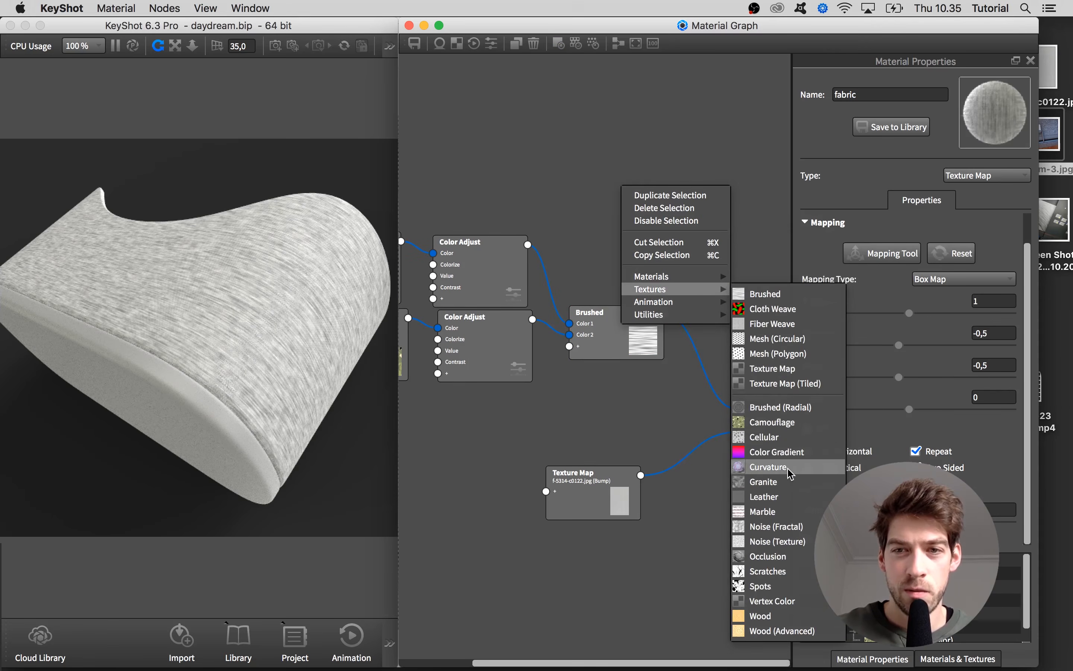
click(769, 467)
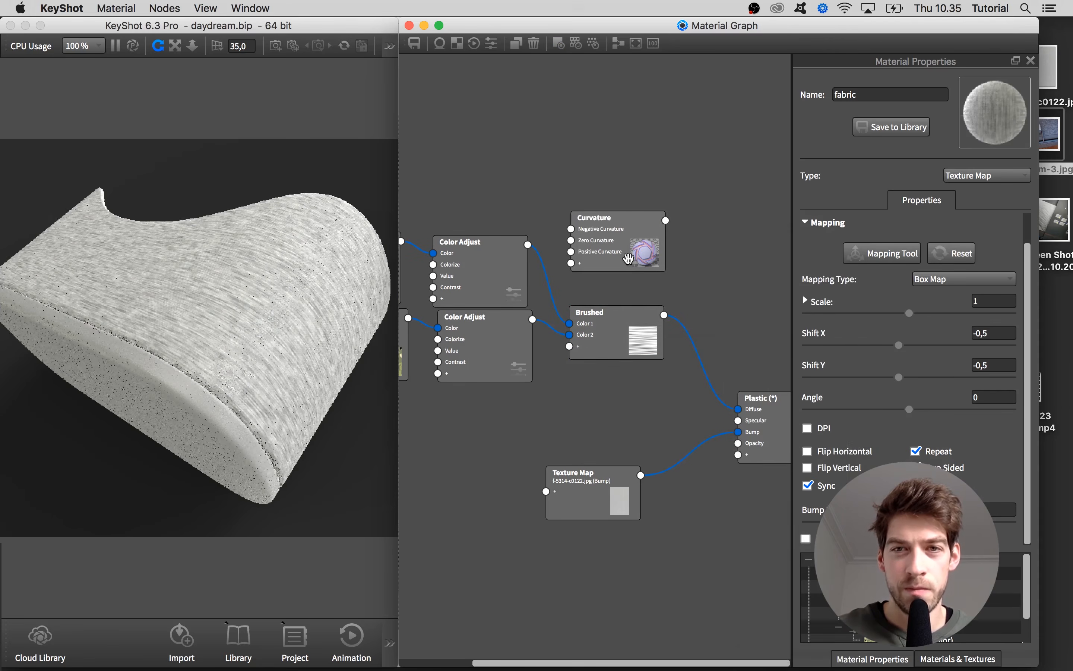
drag(665, 222, 742, 417)
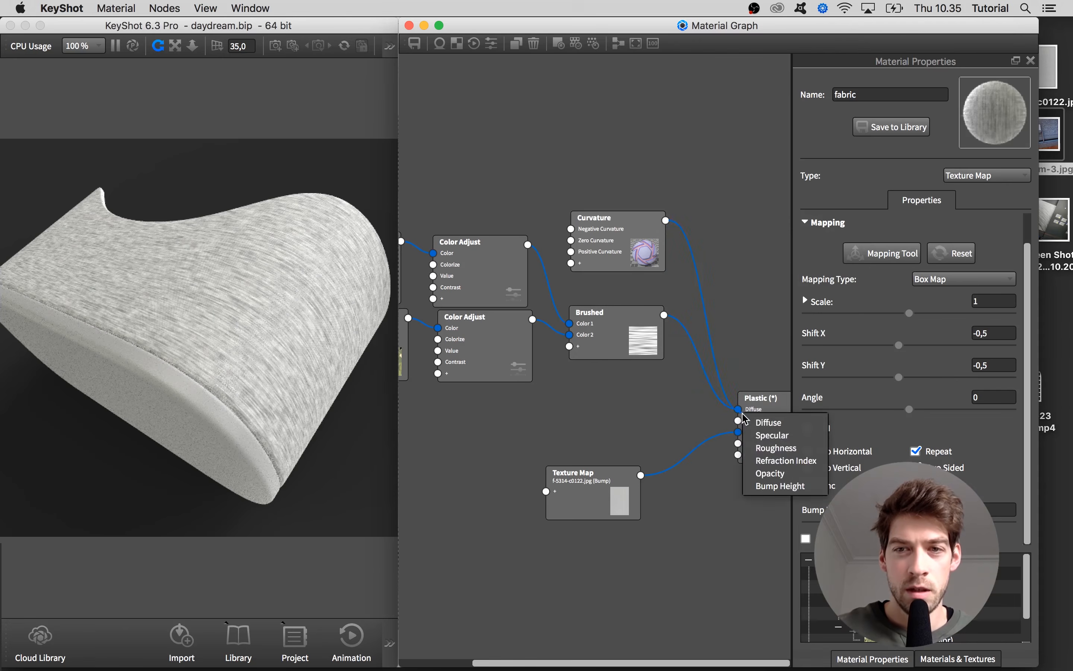
click(754, 422)
Set the Curvature texture's Negative Curvature to black (RGB 0, 0, 0) and its Positive Curvature to white (RGB 255, 255, 255)
click(626, 243)
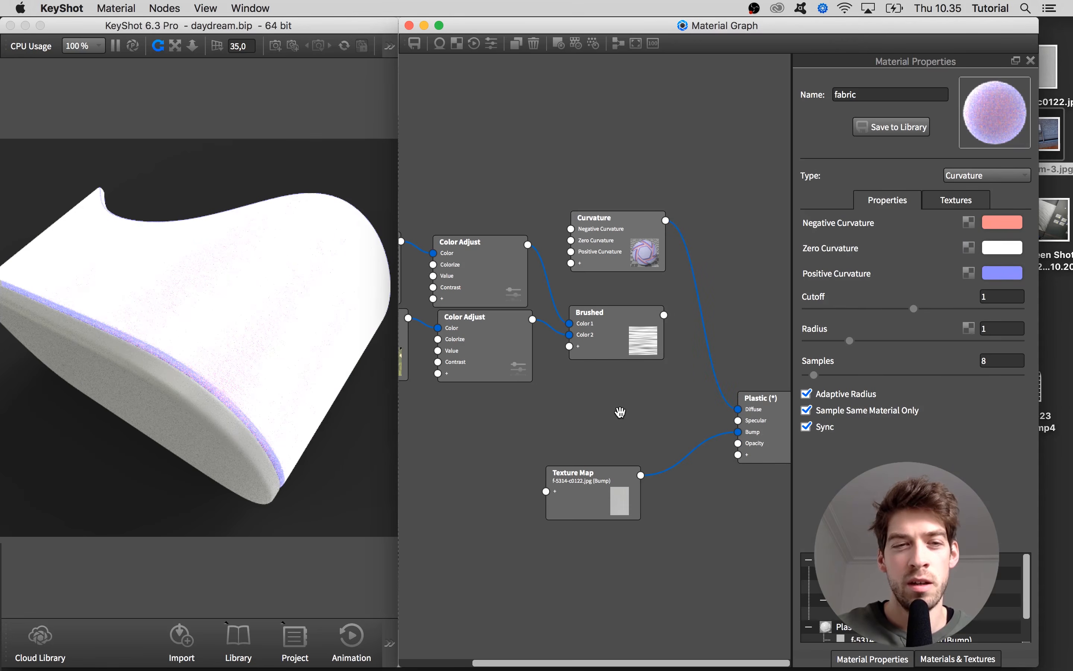
click(994, 223)
drag(894, 135, 829, 189)
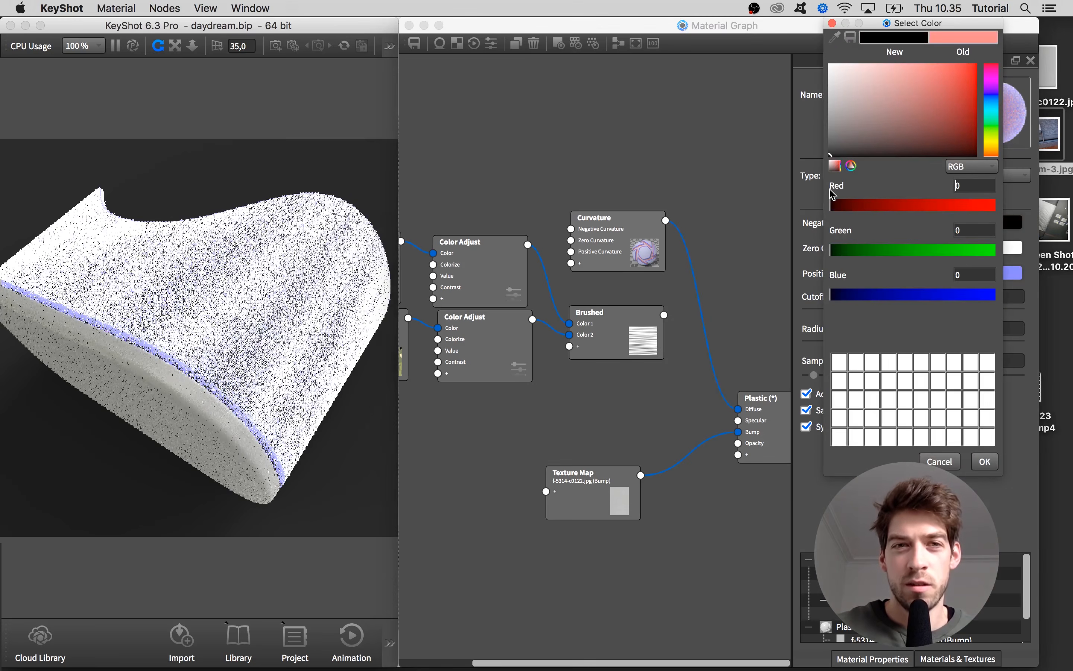
click(984, 462)
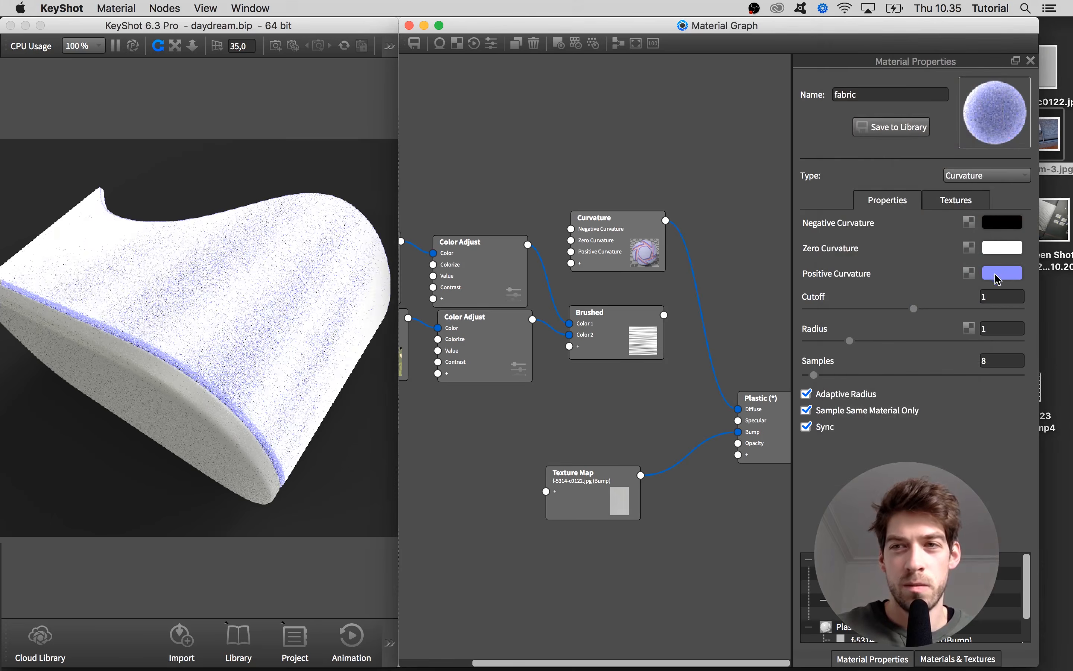
click(1013, 272)
drag(882, 174, 829, 96)
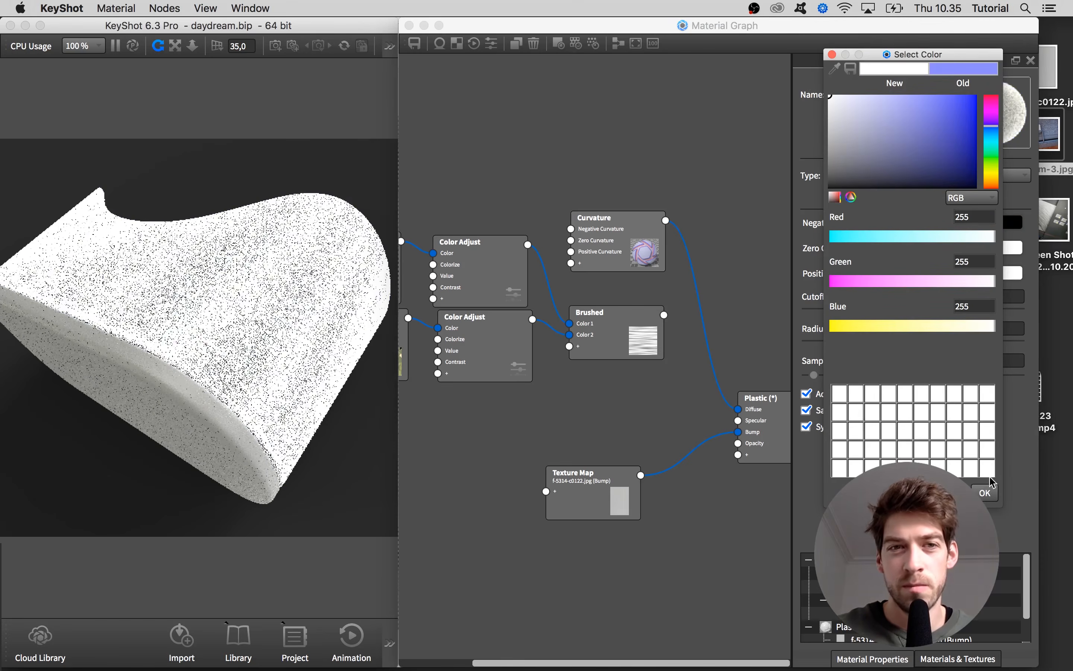
click(984, 492)
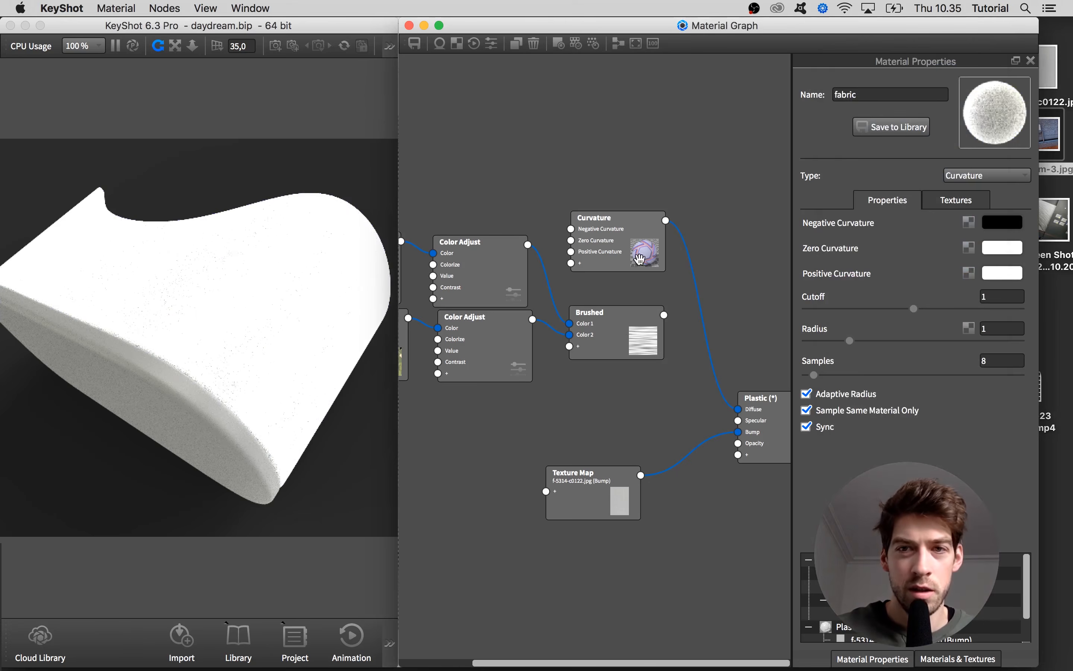
Preview the Curvature texture's colour alone on a close-up of the fabric and return to the full material
drag(639, 258, 590, 243)
scroll(127, 343, up, 5)
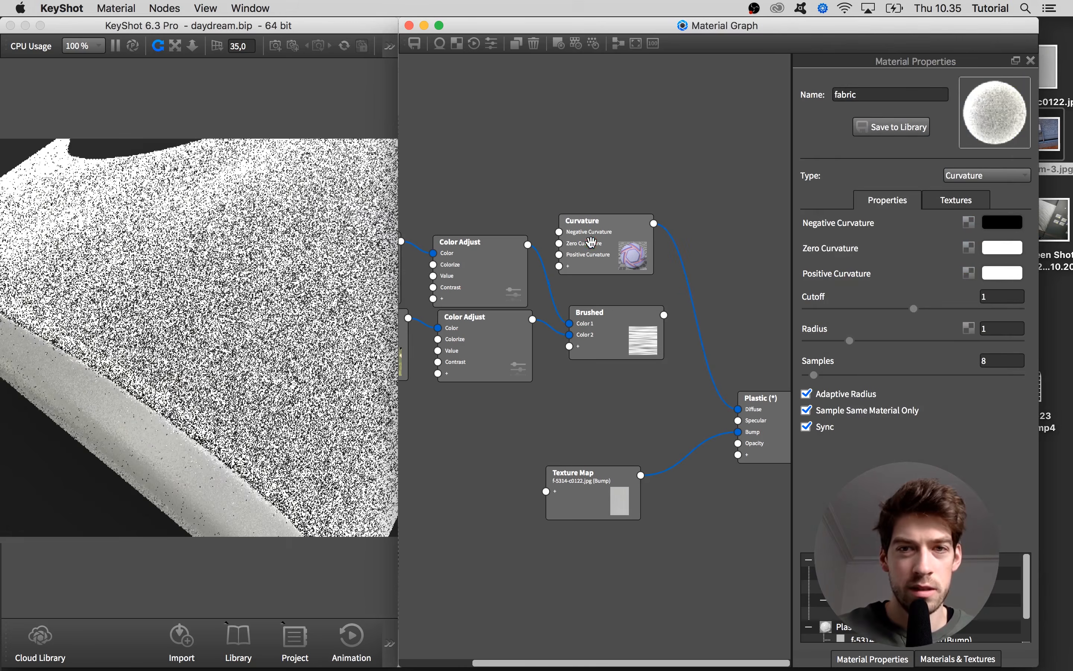
key(c)
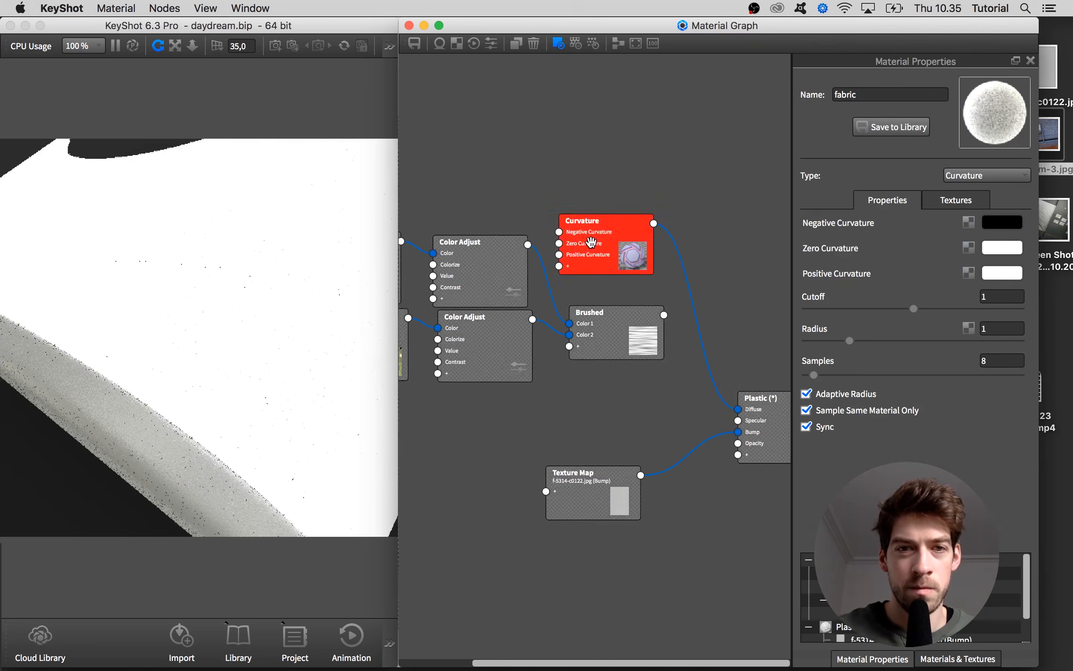
key(c)
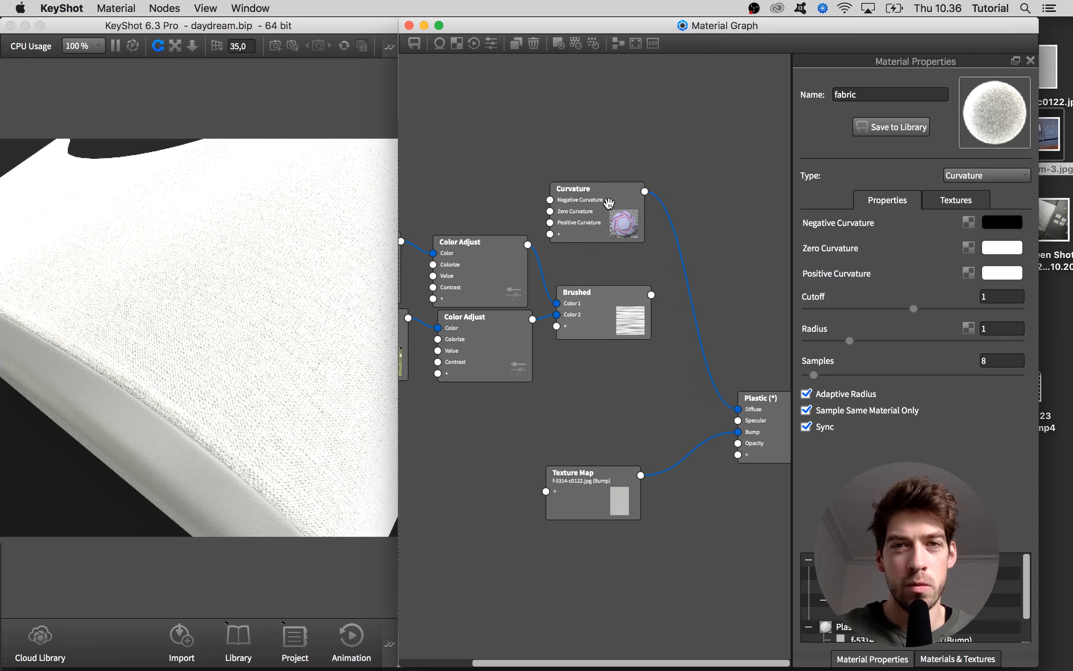
Add a Color Composite utility node and connect Curvature to its Source and Brushed to its Background
right_click(723, 182)
mouse_move(749, 299)
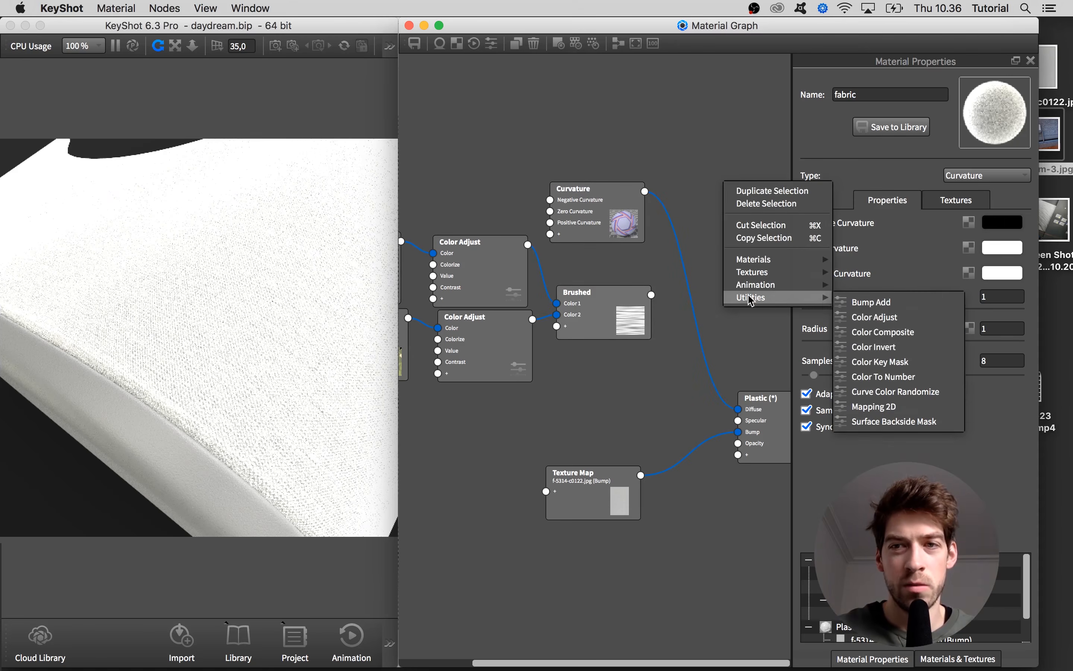
click(882, 337)
drag(728, 216, 697, 258)
scroll(595, 205, down, 1)
scroll(695, 200, right, 2)
scroll(618, 209, up, 1)
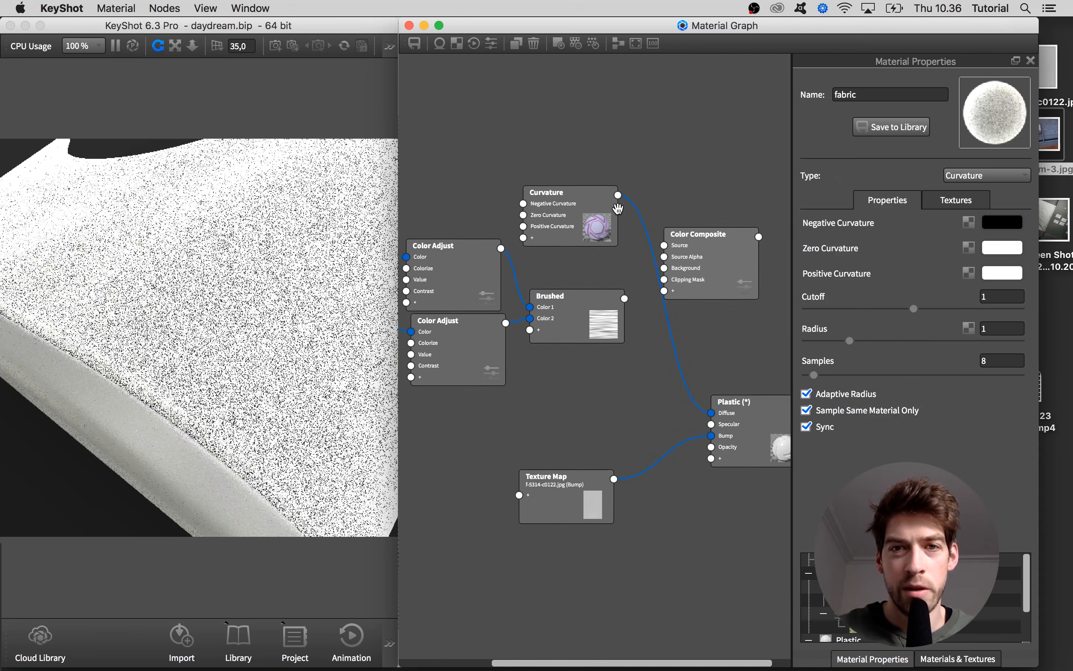
mouse_move(614, 194)
mouse_down()
mouse_move(670, 262)
mouse_move(663, 244)
mouse_up()
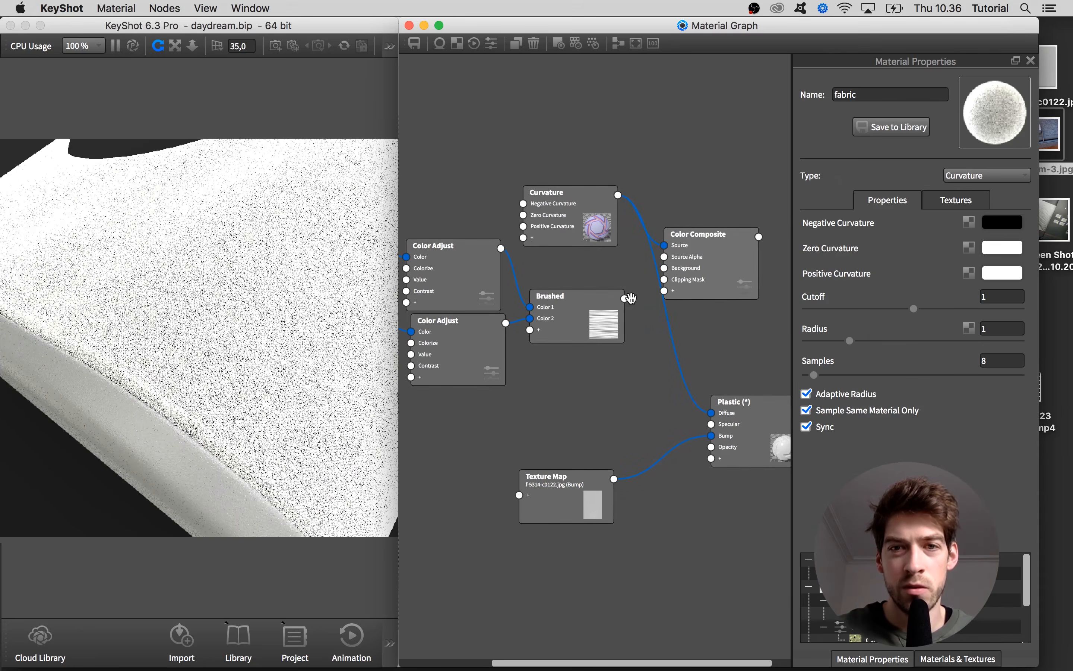
drag(625, 299, 664, 268)
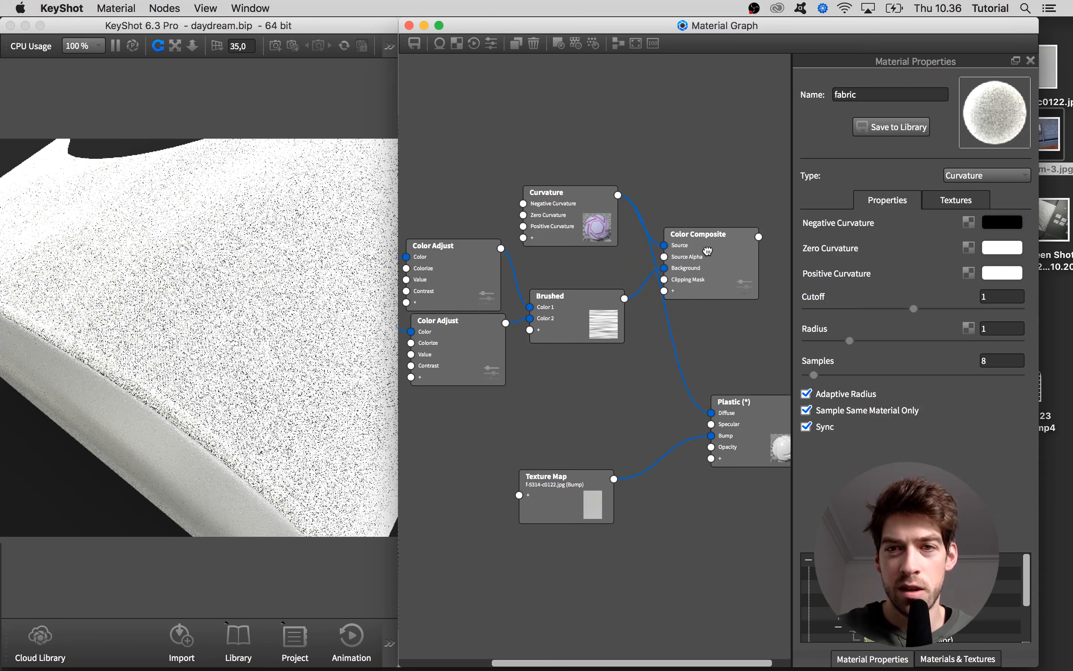
Set the Color Composite's blend mode to Multiply and preview the Curvature texture alone on the fabric
click(709, 250)
click(926, 253)
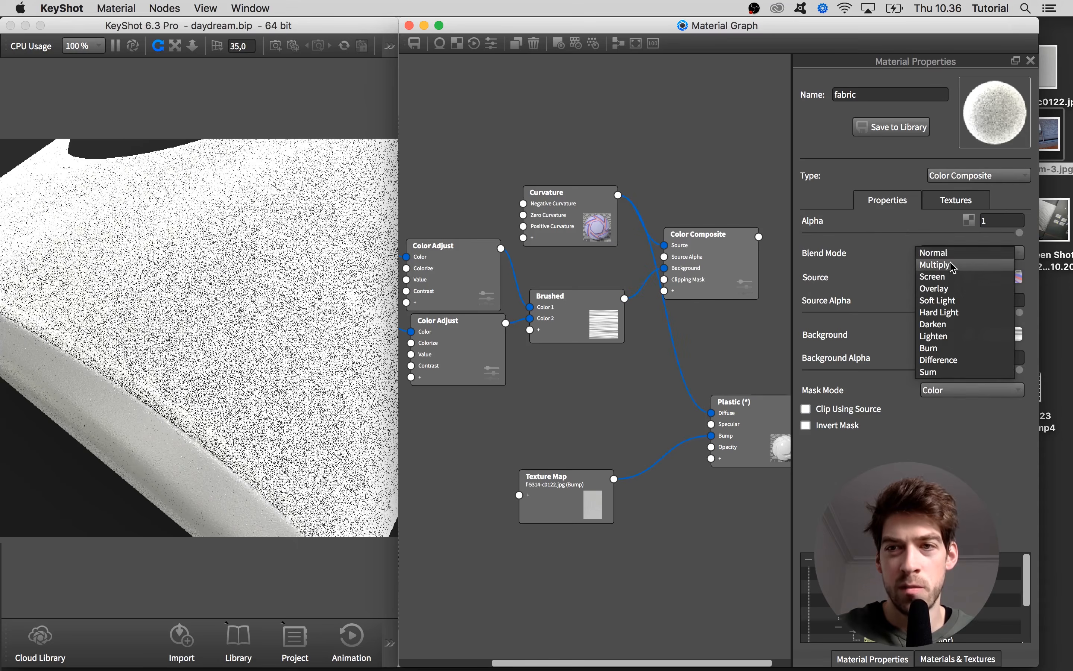
click(953, 265)
drag(593, 214, 572, 196)
key(c)
key(c)
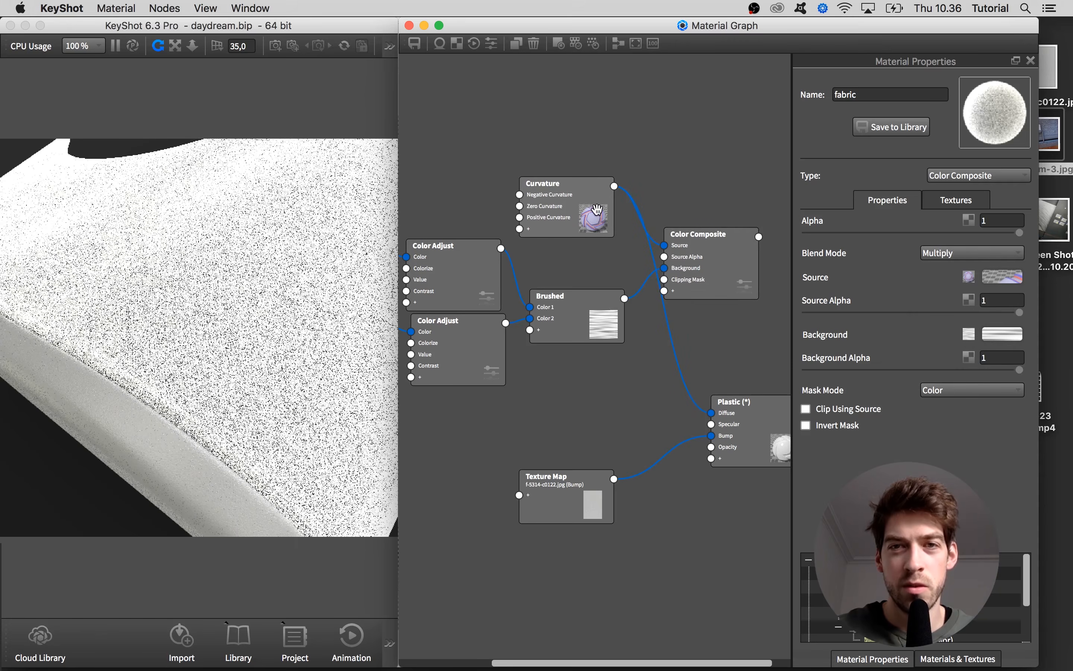
Connect the Color Composite output to the Plastic material's Diffuse input in place of the direct Curvature connection
drag(580, 316, 580, 314)
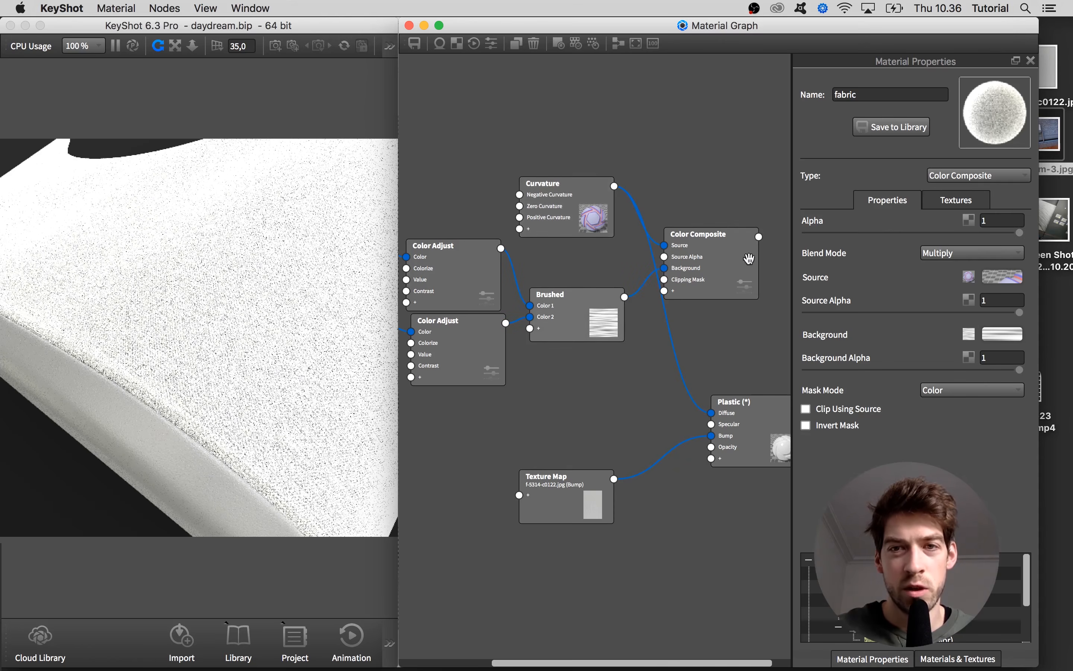
click(759, 238)
click(747, 239)
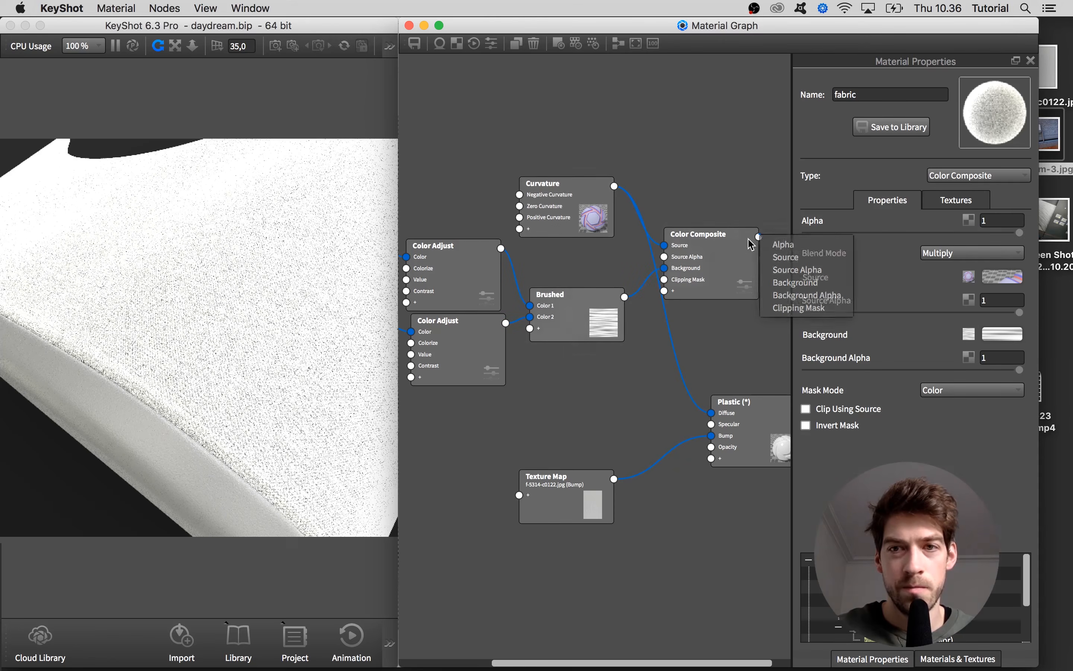
drag(759, 237, 711, 412)
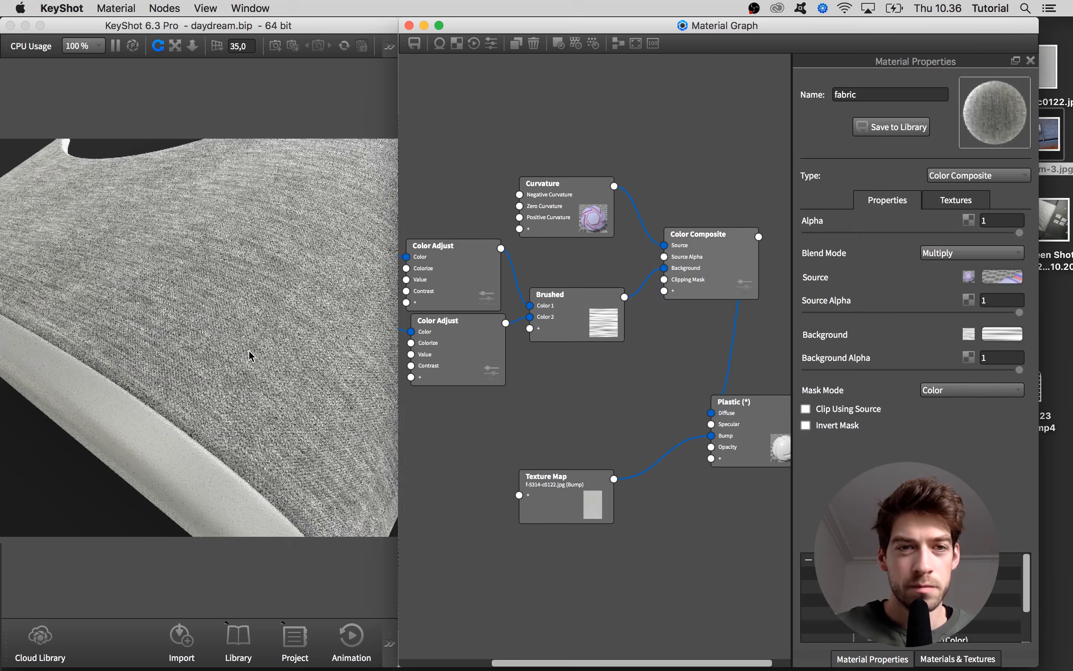
Enable region rendering and size the render region to a roughly square patch in the middle of the fabric
click(250, 354)
key(alt+super+r)
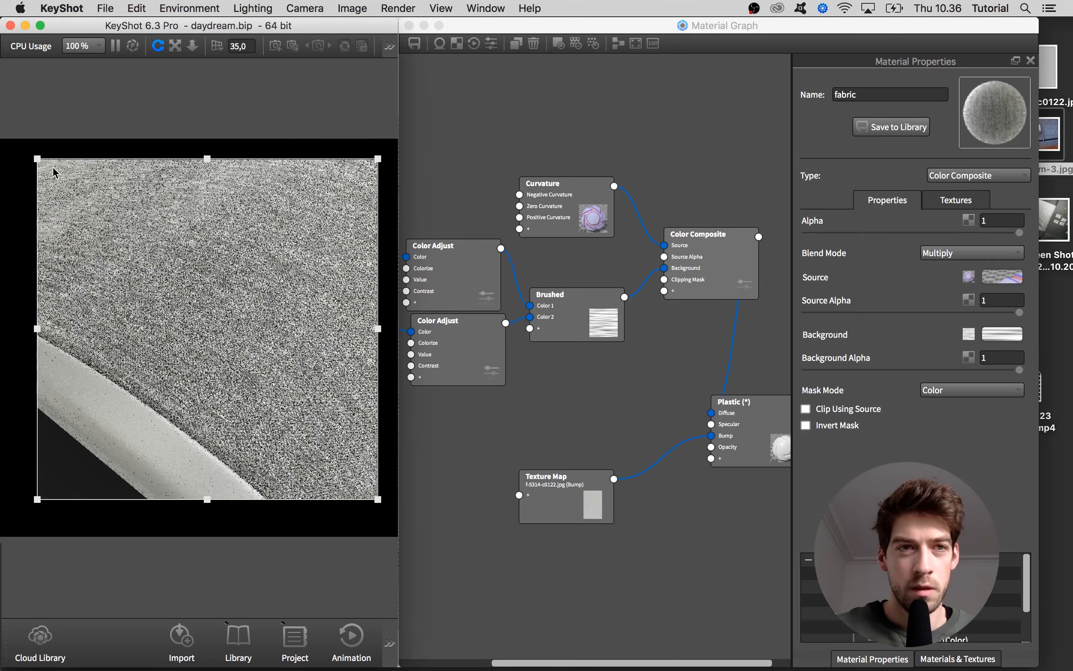
drag(43, 163, 264, 382)
drag(306, 422, 232, 293)
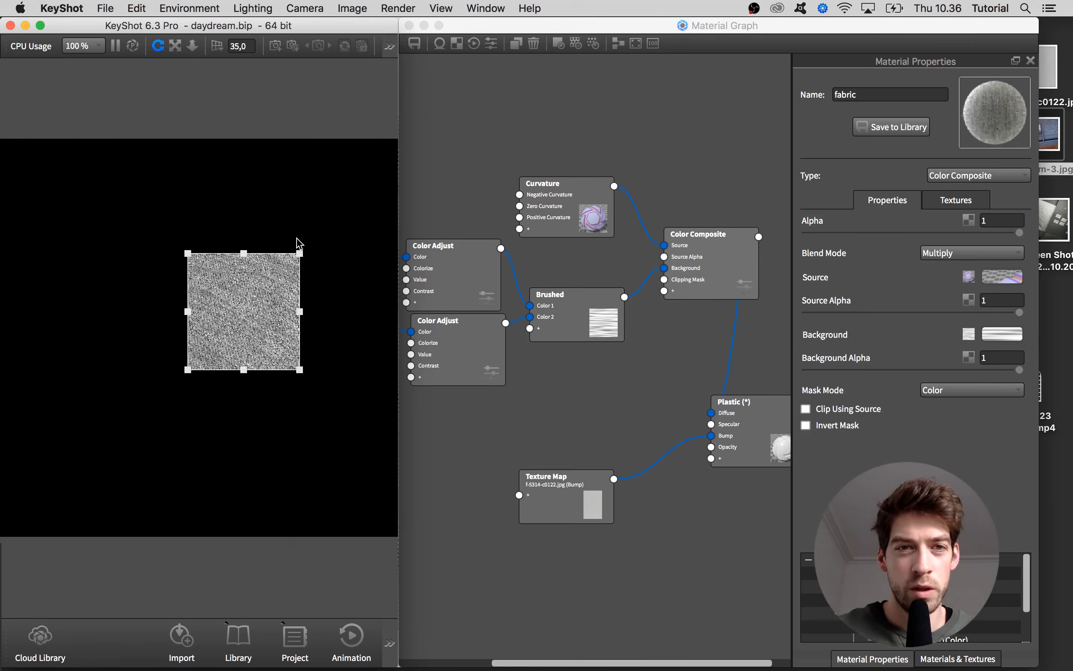
drag(301, 253, 348, 192)
drag(296, 278, 296, 334)
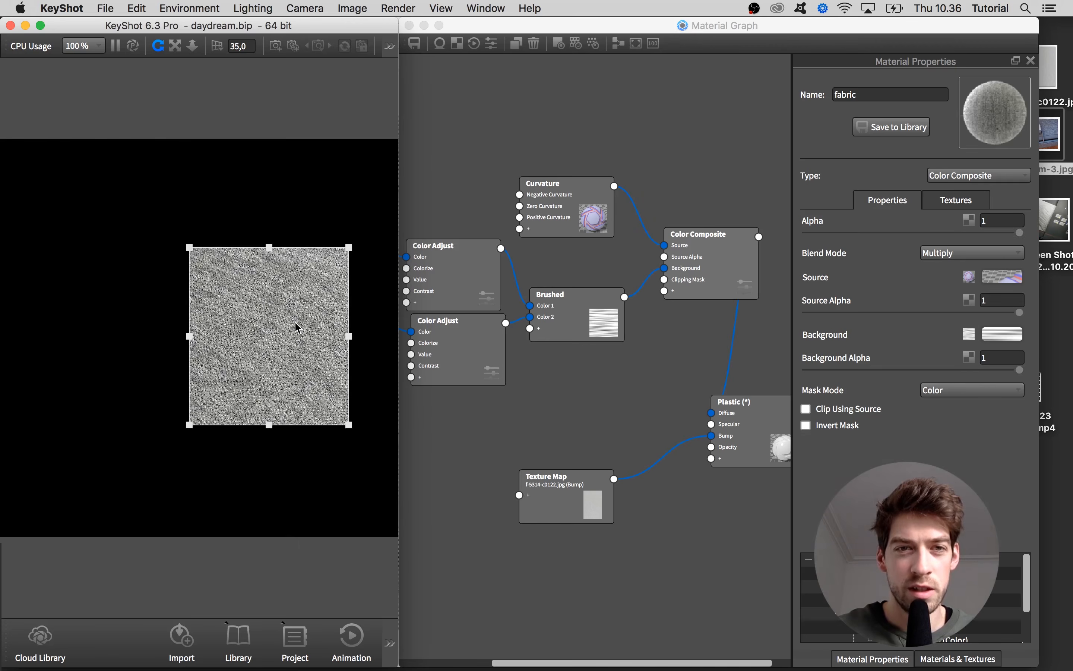
Compare Brushed alone with the Color Composite on the Plastic's Diffuse input, and turn off region rendering to view the whole fabric
drag(583, 205, 558, 180)
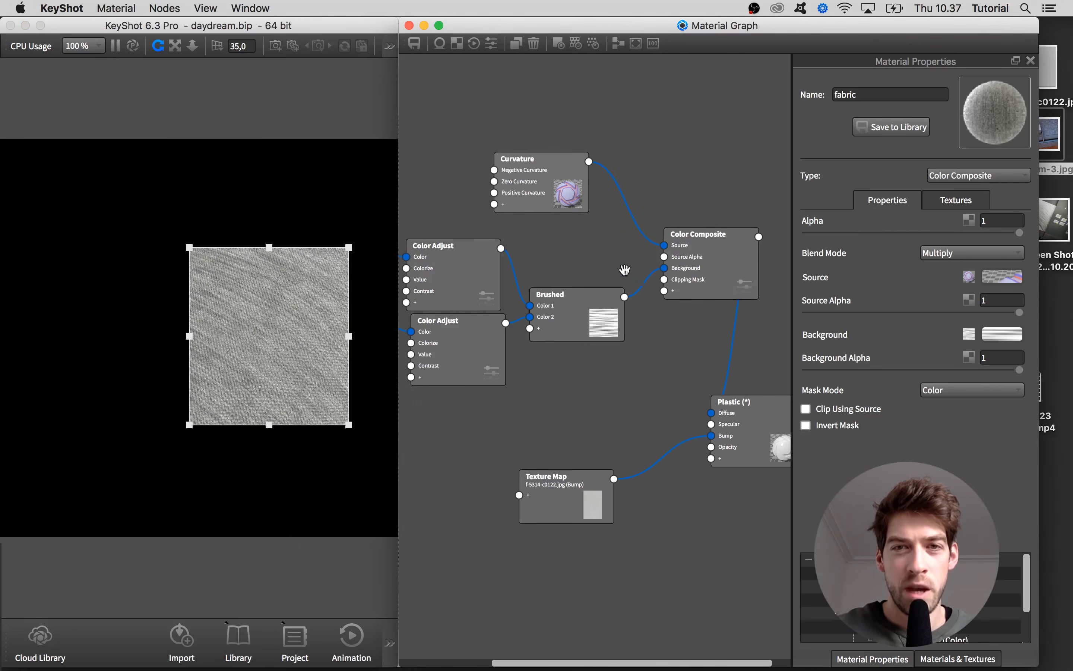
drag(625, 297, 711, 412)
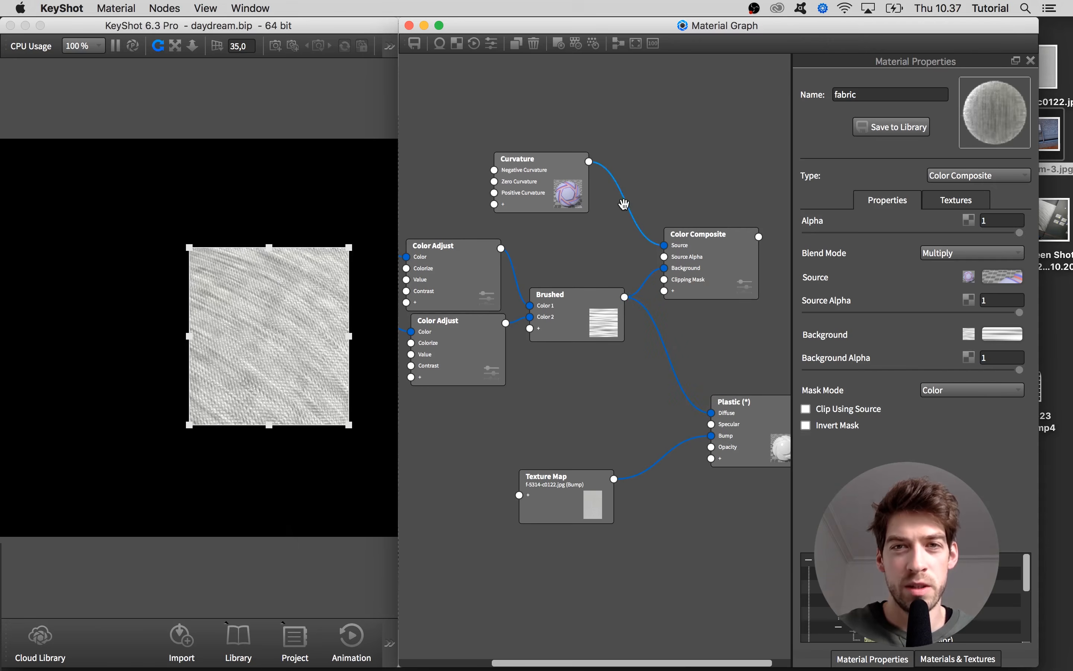
mouse_move(758, 237)
mouse_down()
mouse_move(727, 421)
mouse_move(711, 413)
mouse_up()
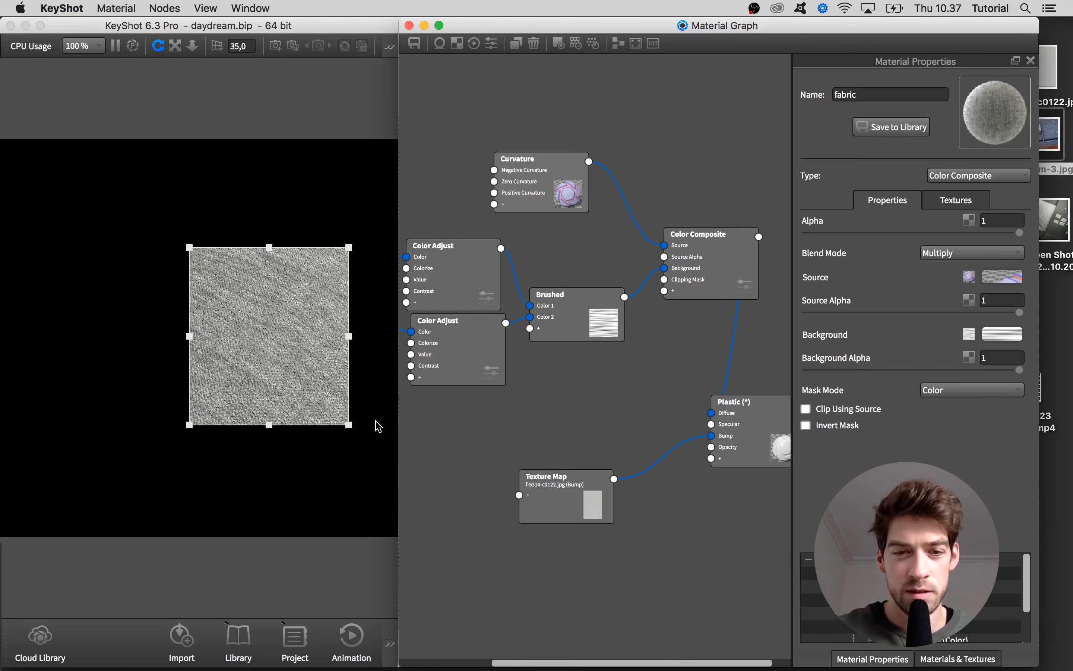
click(349, 452)
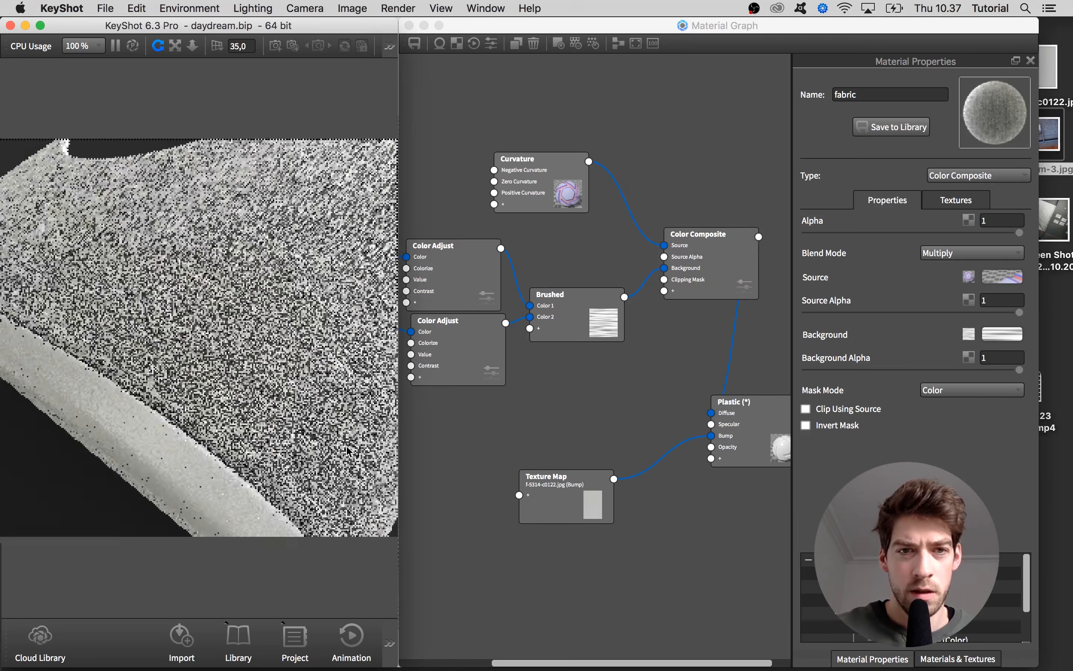
scroll(333, 428, up, 3)
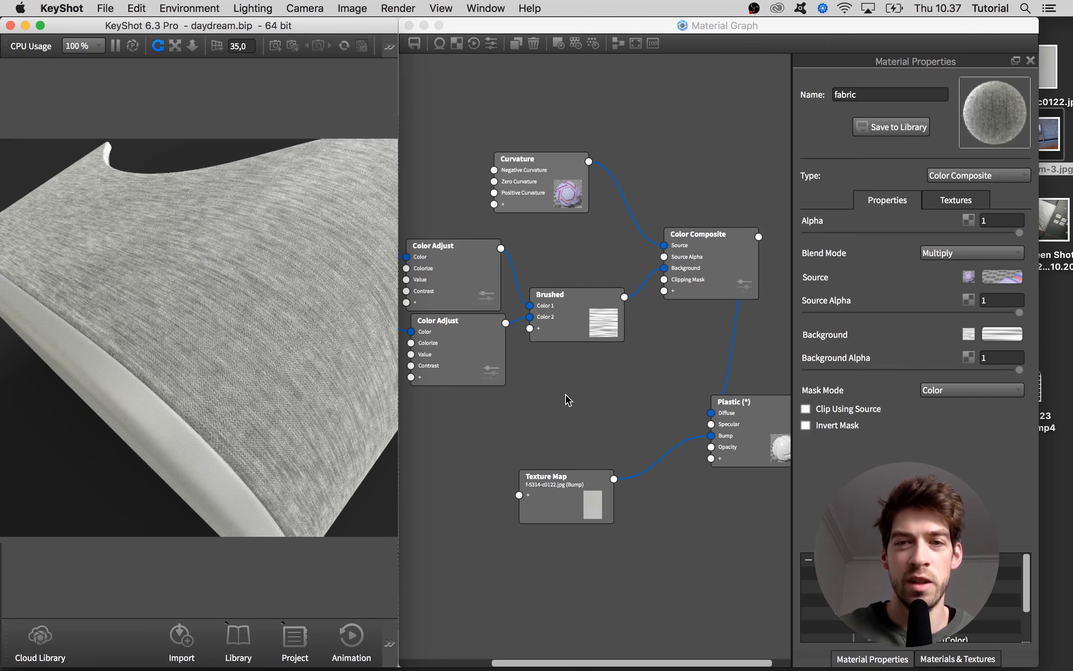
Set the Plastic material's Specular colour to a slightly darker off-white
click(731, 427)
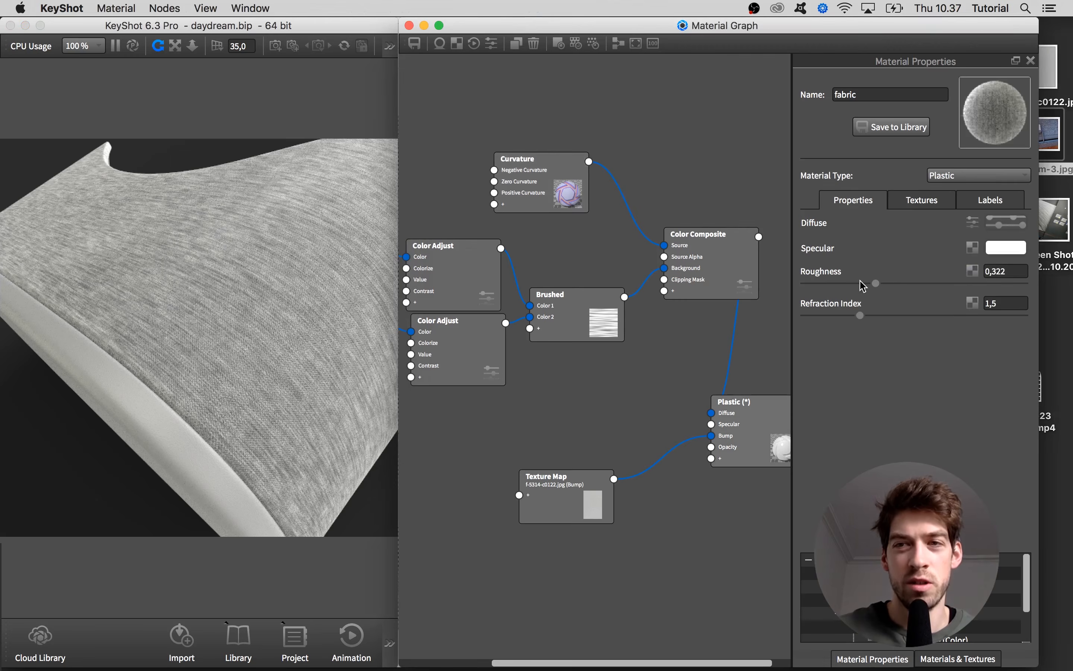
click(998, 250)
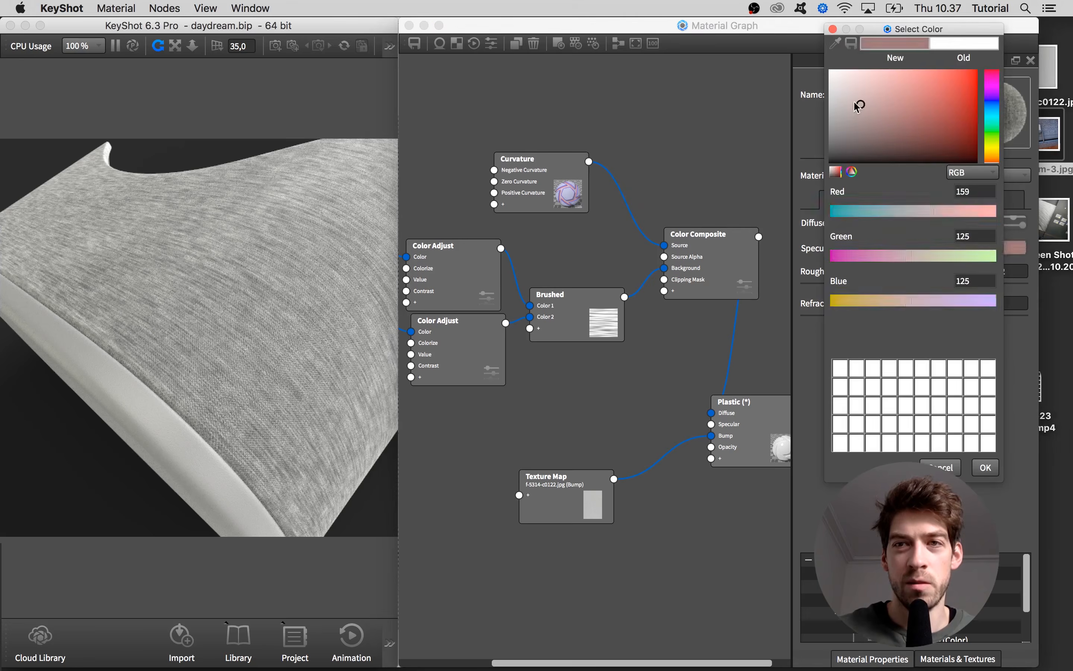
click(984, 468)
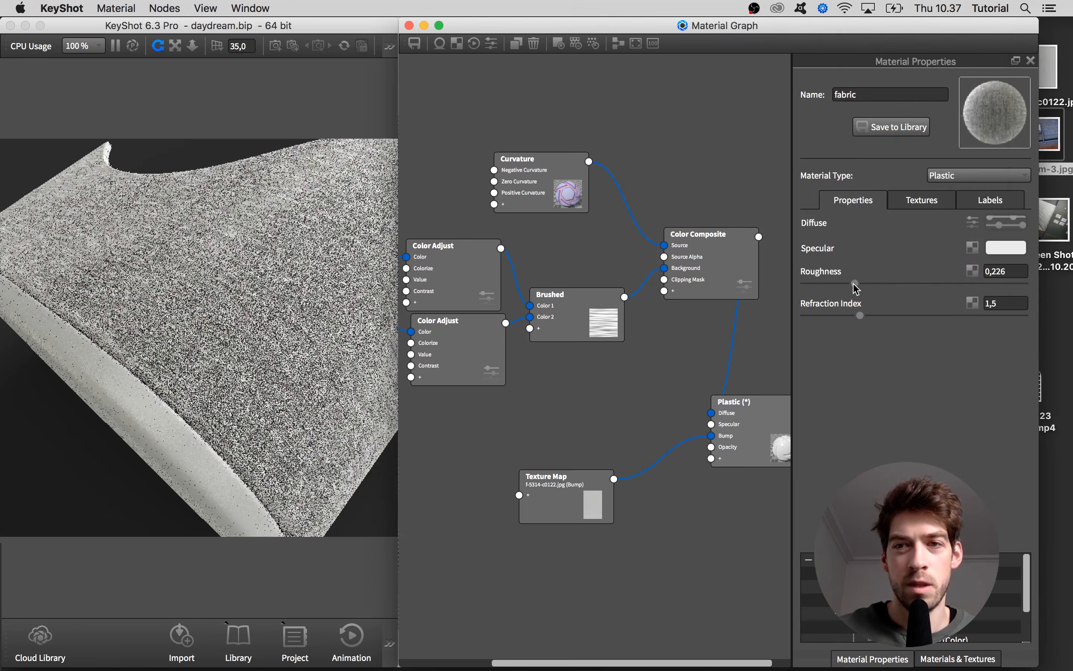